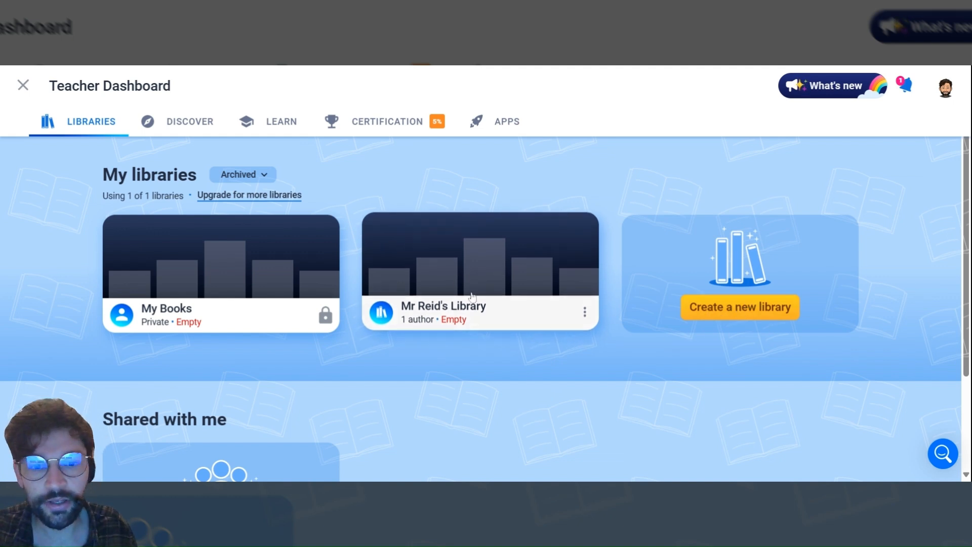
# Step: Open the My Books library and create a new blank book in the Portrait 2:3 shape
pyautogui.click(477, 277)
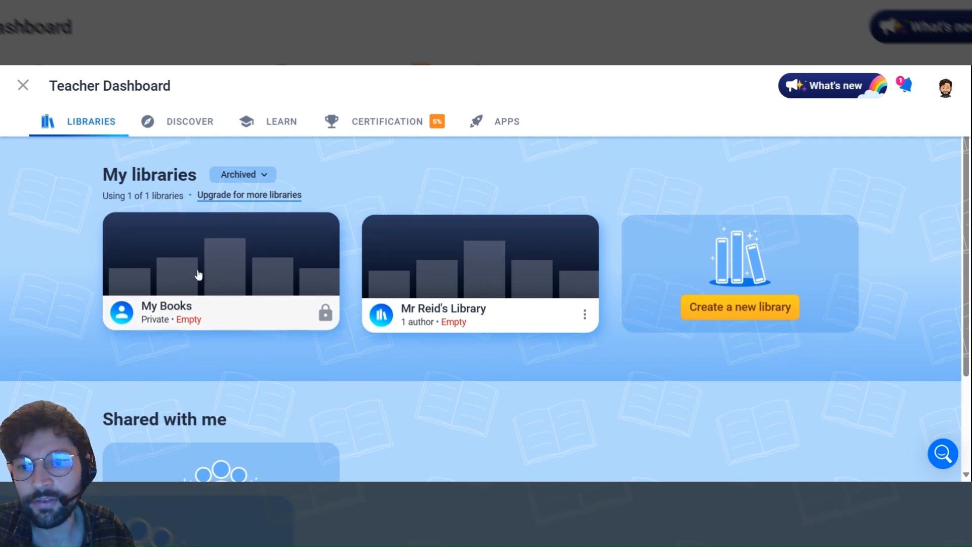
pyautogui.click(228, 264)
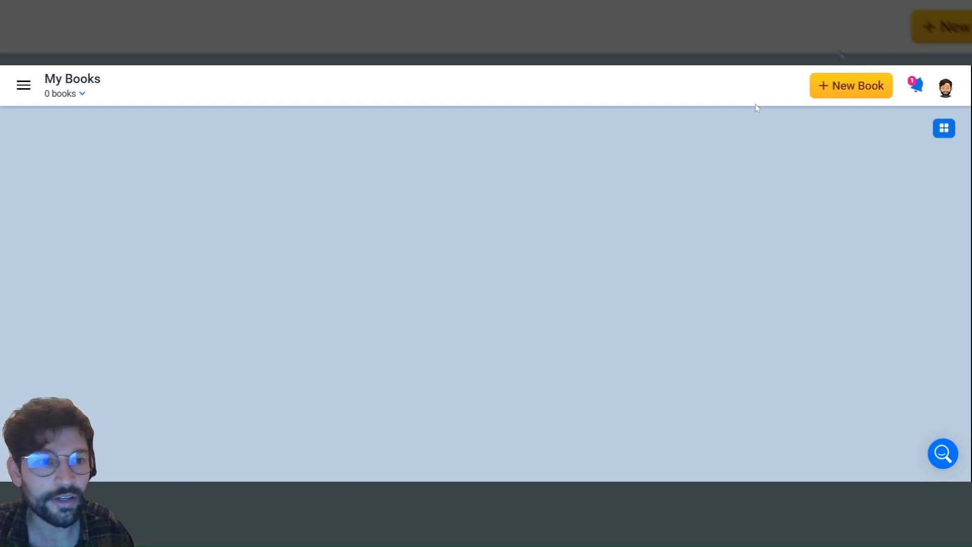
pyautogui.click(851, 89)
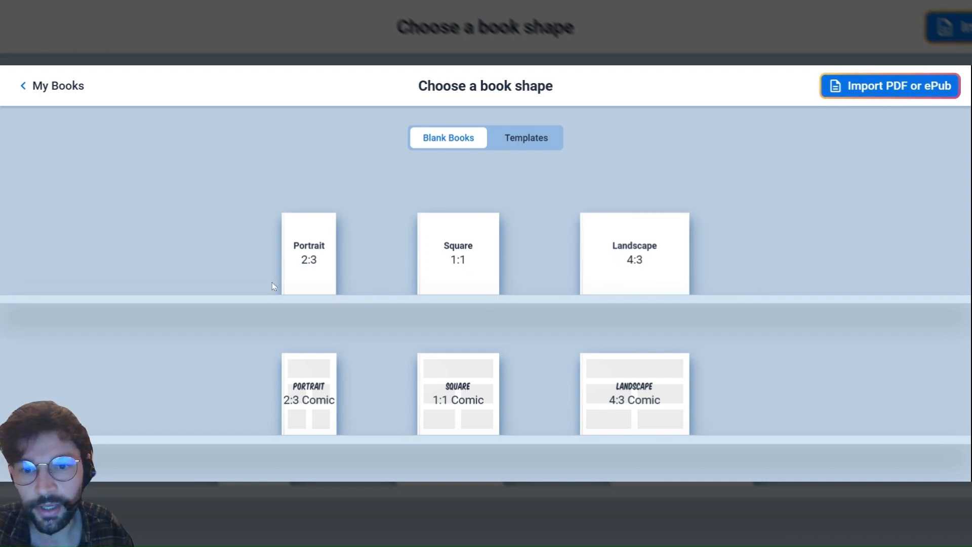
pyautogui.click(309, 253)
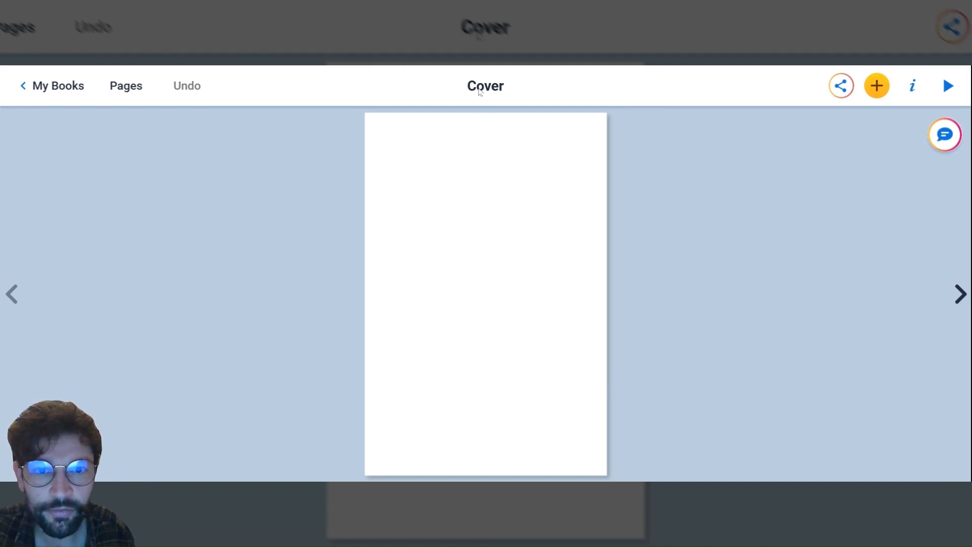
# Step: Add a new two-page spread after pages 2 and 3, flip through the book, and return to the cover
pyautogui.click(963, 298)
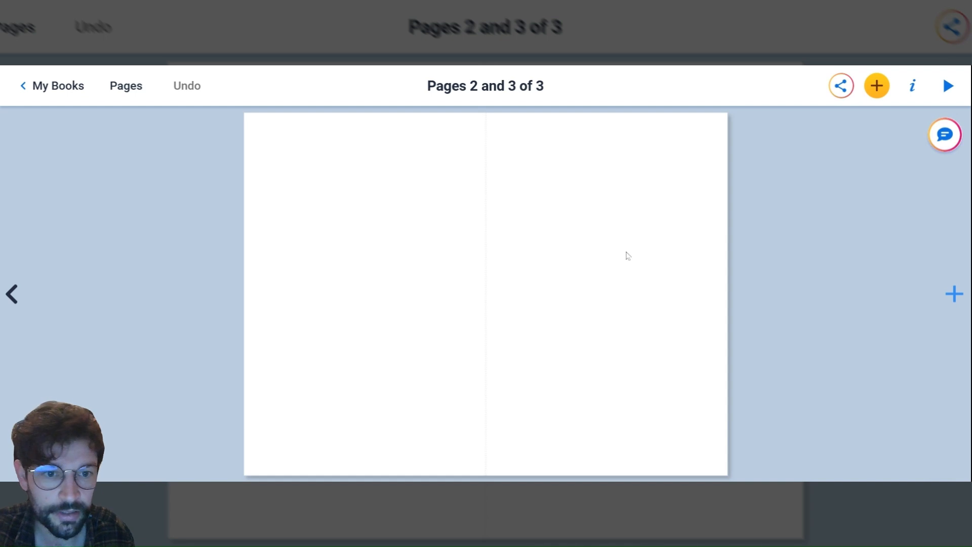
pyautogui.click(955, 298)
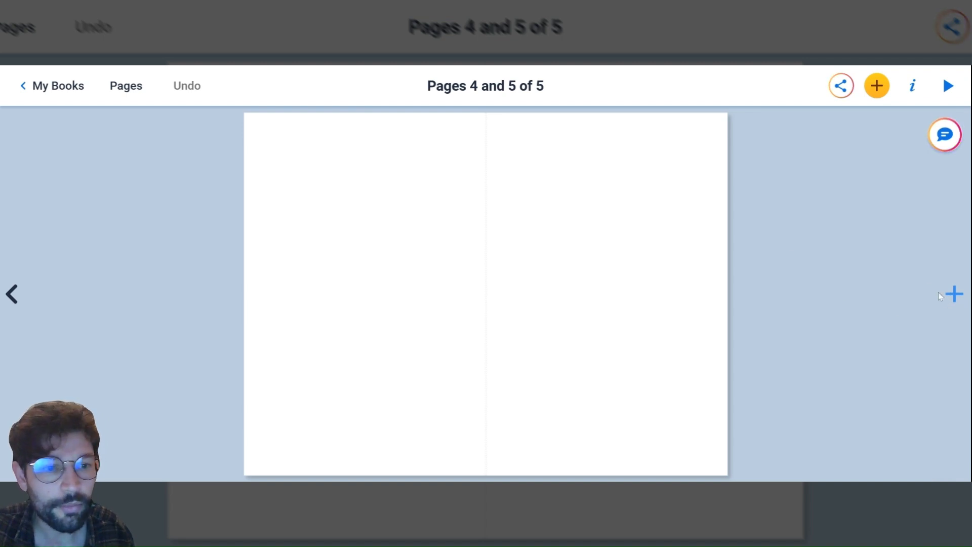
pyautogui.click(15, 300)
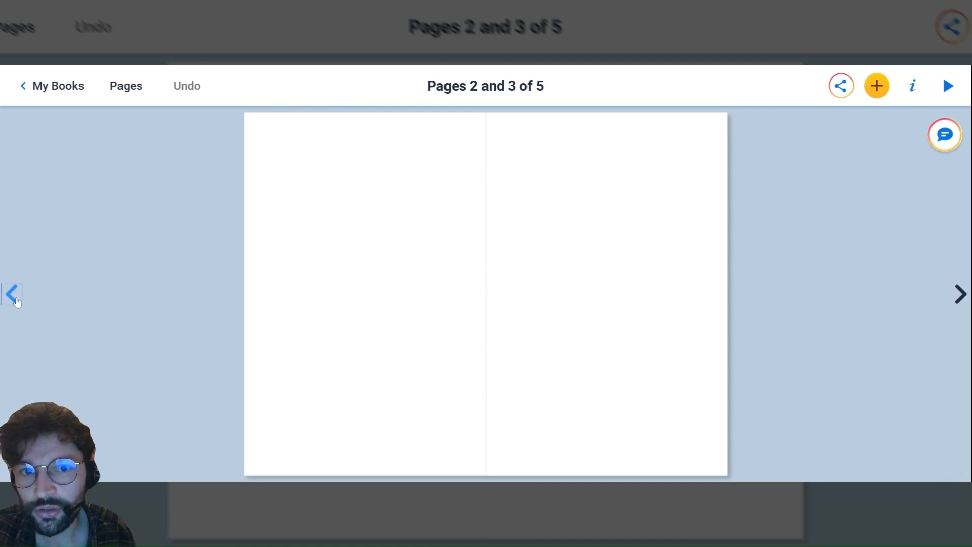
pyautogui.click(15, 300)
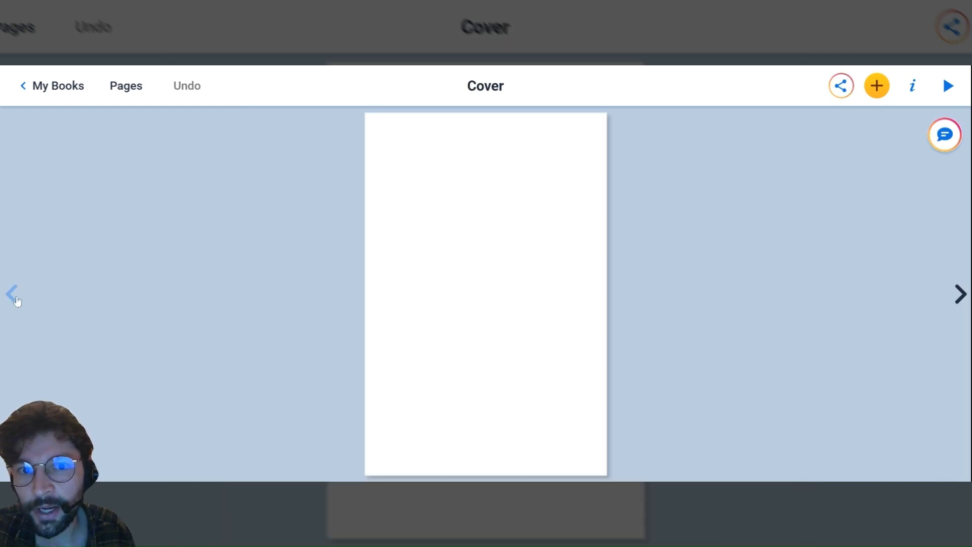
pyautogui.click(959, 302)
pyautogui.click(958, 301)
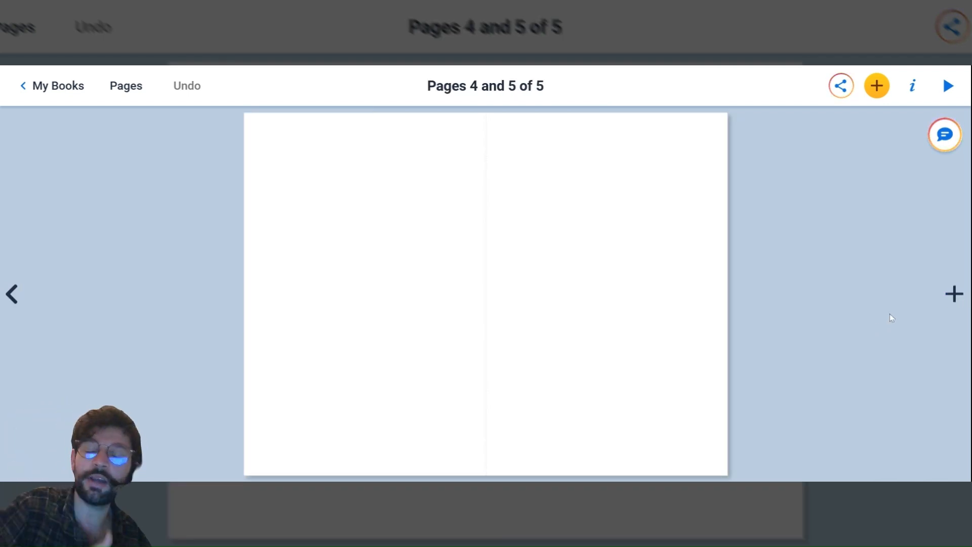
pyautogui.click(11, 298)
pyautogui.click(10, 298)
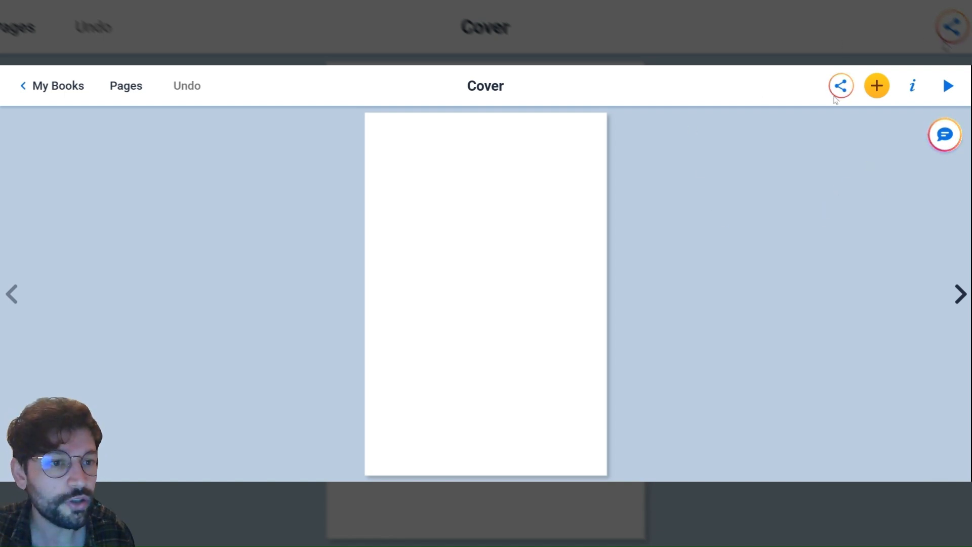
# Step: Search the image library for "Dark sky" to find a picture for the cover
pyautogui.click(877, 87)
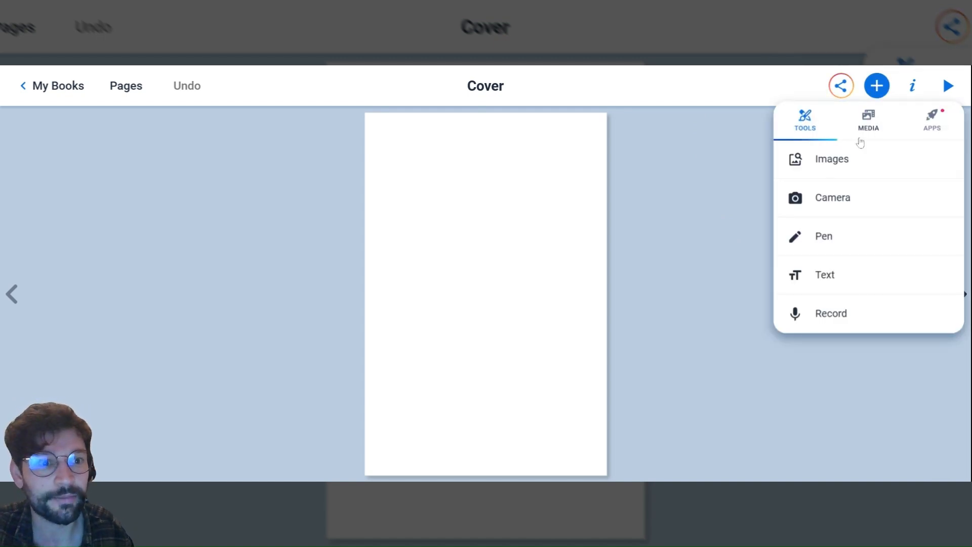
pyautogui.click(832, 160)
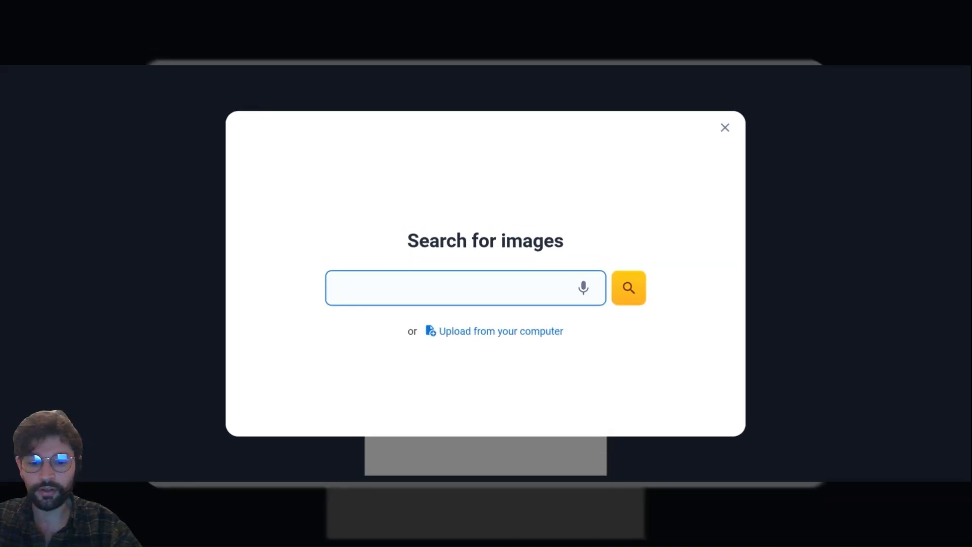
pyautogui.write('Dark')
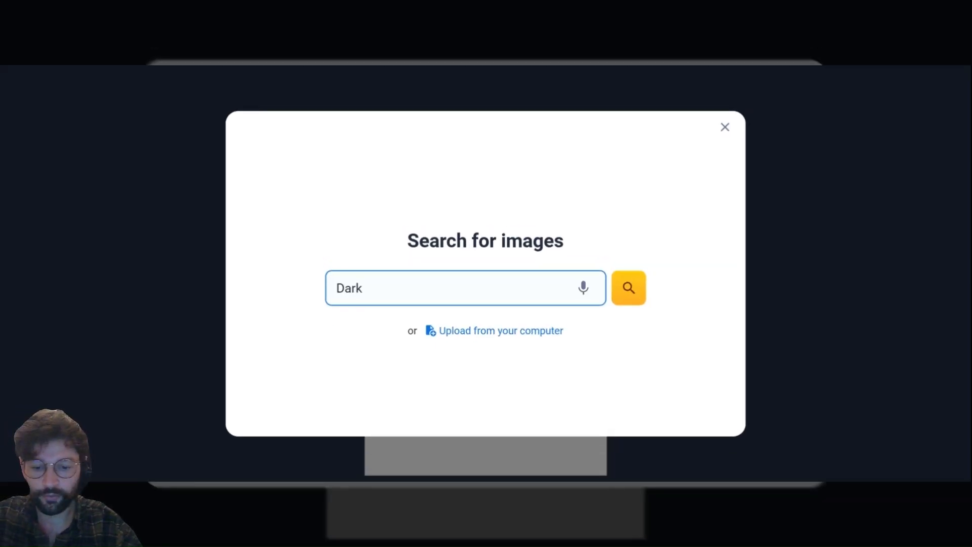
pyautogui.write(' sky')
pyautogui.press('Return')
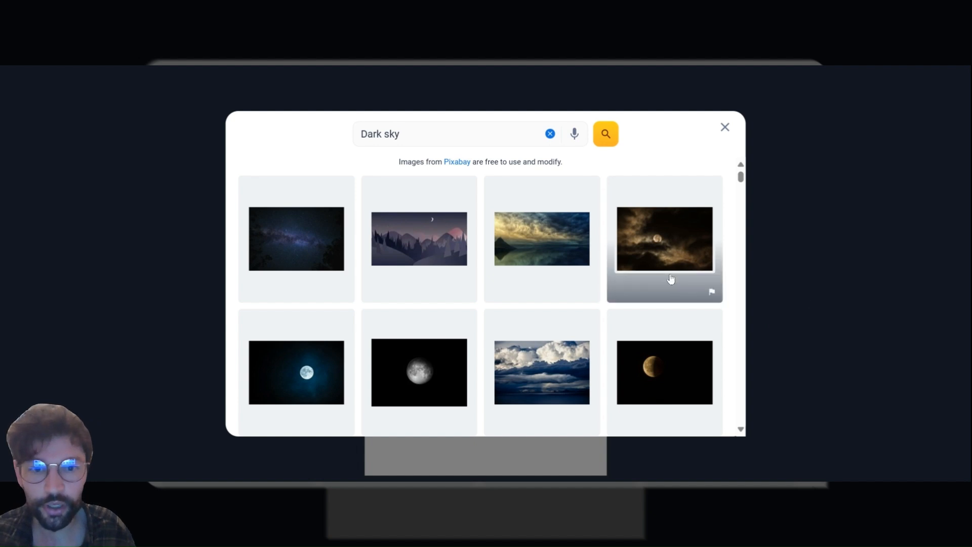
# Step: Browse the image results and add the portrait photo of sea rocks under a dark cloudy sky to the cover
pyautogui.scroll(-2, 640, 284)
pyautogui.scroll(-6, 640, 287)
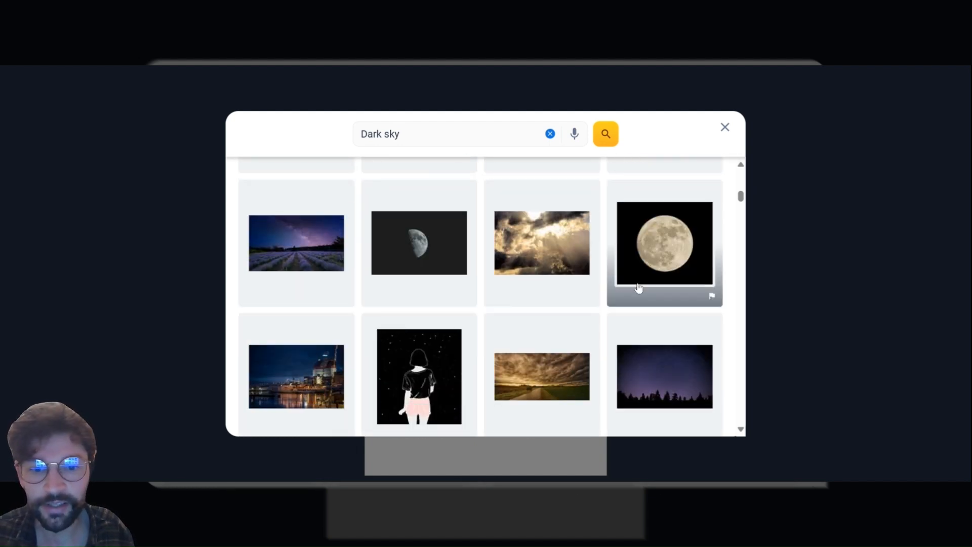
pyautogui.scroll(-4, 638, 288)
pyautogui.scroll(6, 638, 289)
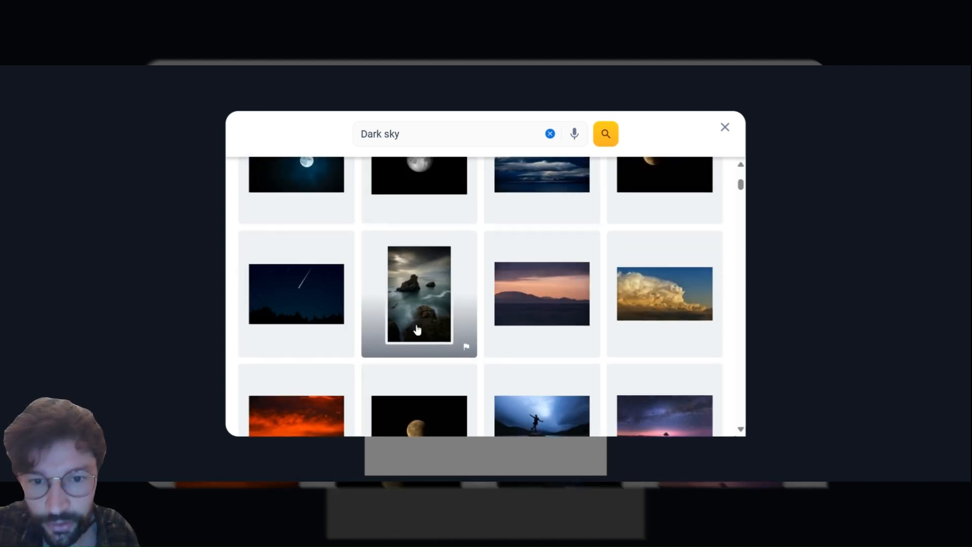
pyautogui.click(418, 293)
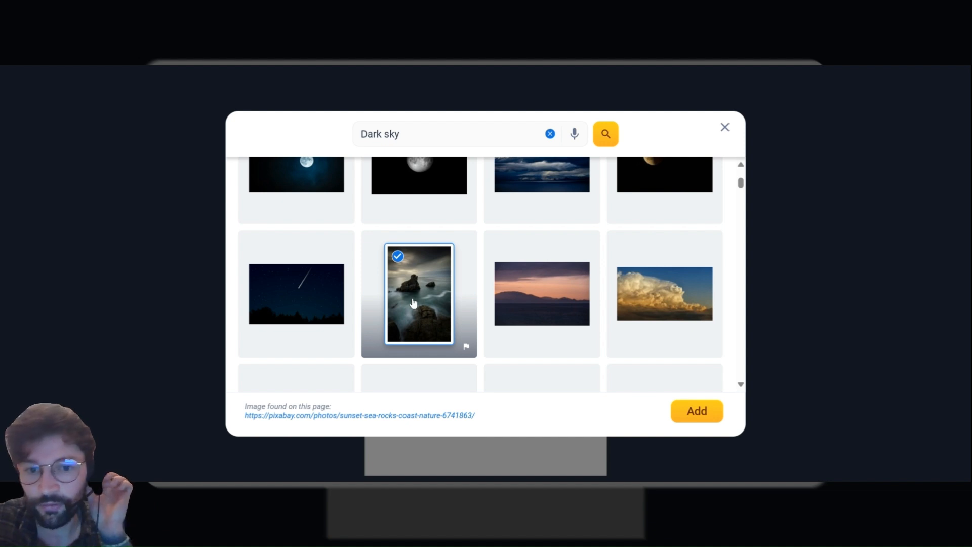
pyautogui.click(698, 411)
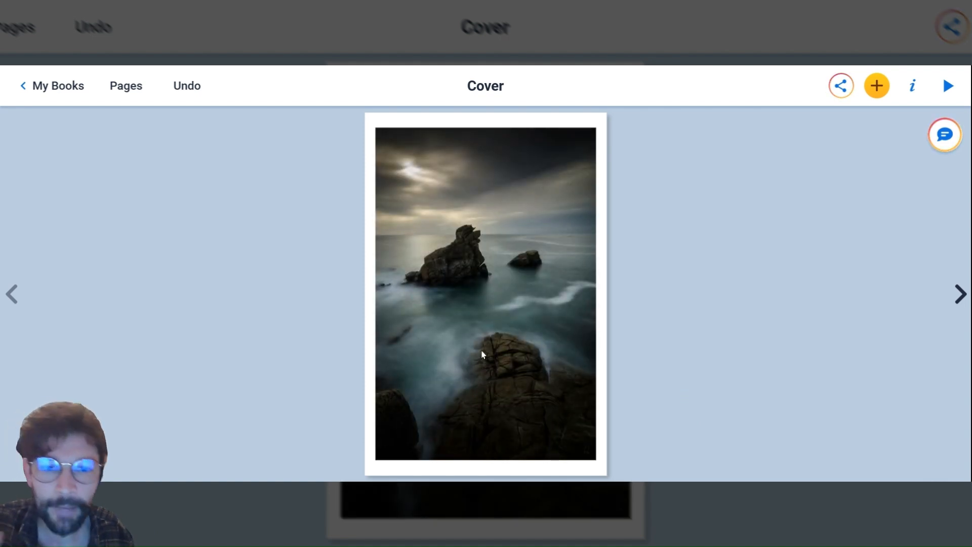
# Step: Align the sea rocks photo with the cover's upper-left corner and enlarge it to fill the whole cover
pyautogui.click(445, 240)
pyautogui.moveTo(445, 239)
pyautogui.mouseDown()
pyautogui.moveTo(458, 260)
pyautogui.moveTo(507, 286)
pyautogui.moveTo(491, 286)
pyautogui.moveTo(488, 270)
pyautogui.mouseUp()
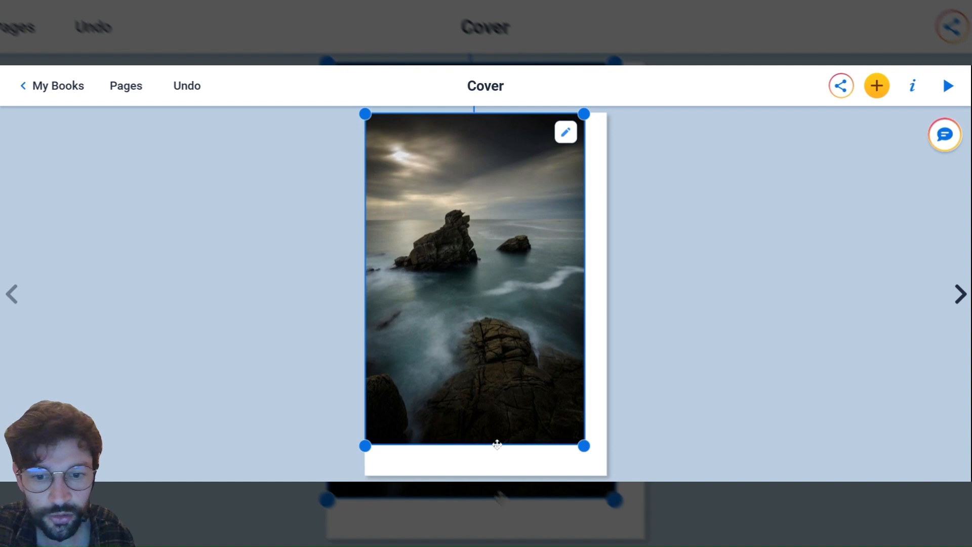
pyautogui.moveTo(584, 446); pyautogui.dragTo(600, 474)
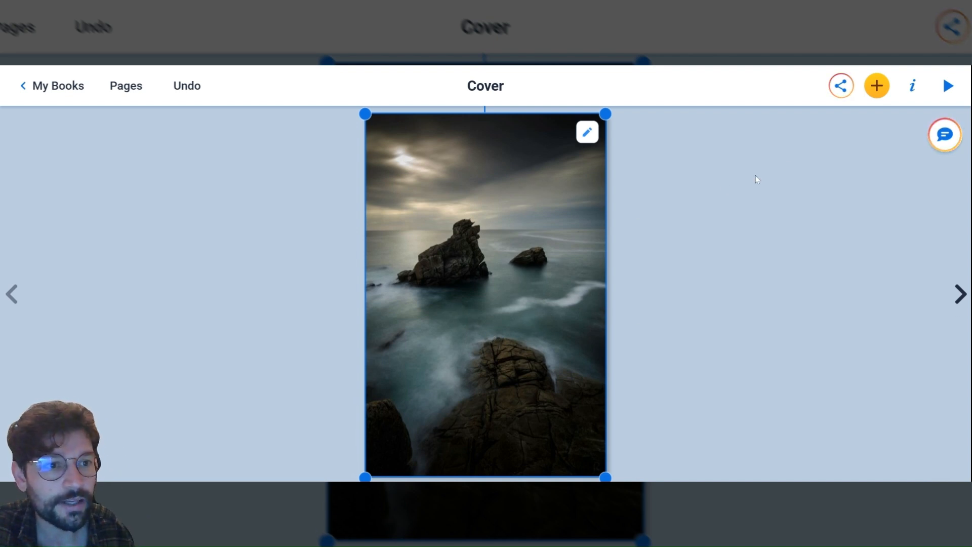
# Step: Set the cover photo's transparency to slightly under half and deselect the photo
pyautogui.click(913, 87)
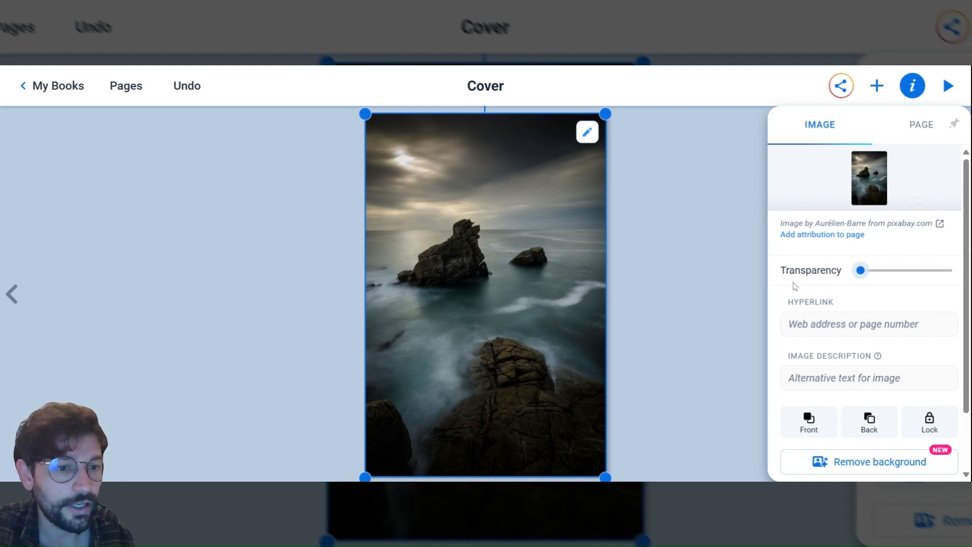
pyautogui.moveTo(861, 270); pyautogui.dragTo(963, 280)
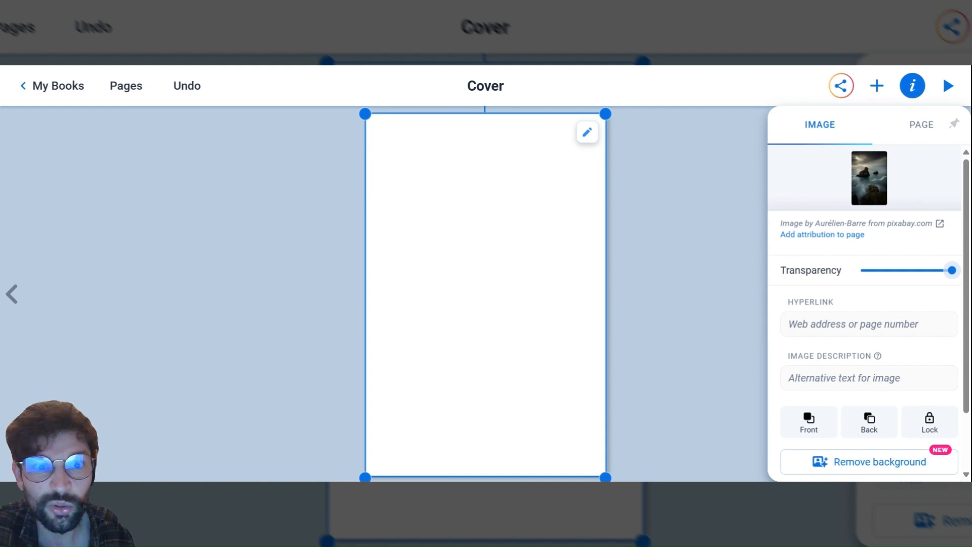
pyautogui.moveTo(952, 274); pyautogui.dragTo(898, 271)
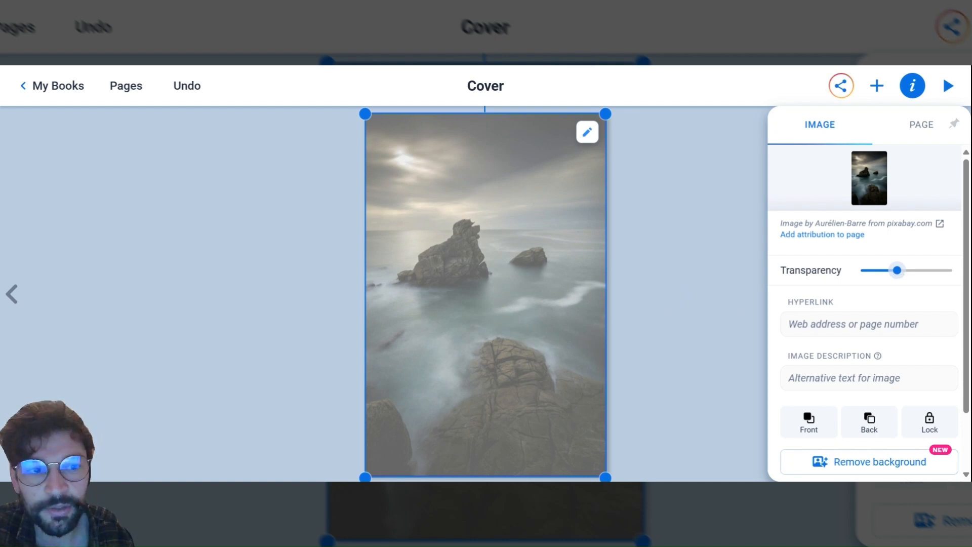
pyautogui.moveTo(897, 268)
pyautogui.mouseDown()
pyautogui.moveTo(827, 290)
pyautogui.moveTo(879, 272)
pyautogui.moveTo(900, 276)
pyautogui.mouseUp()
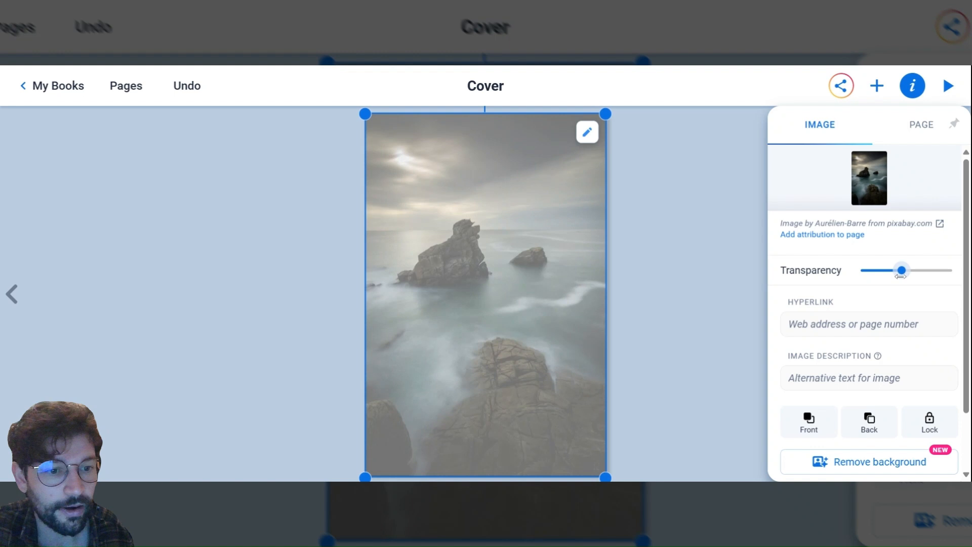
pyautogui.click(700, 271)
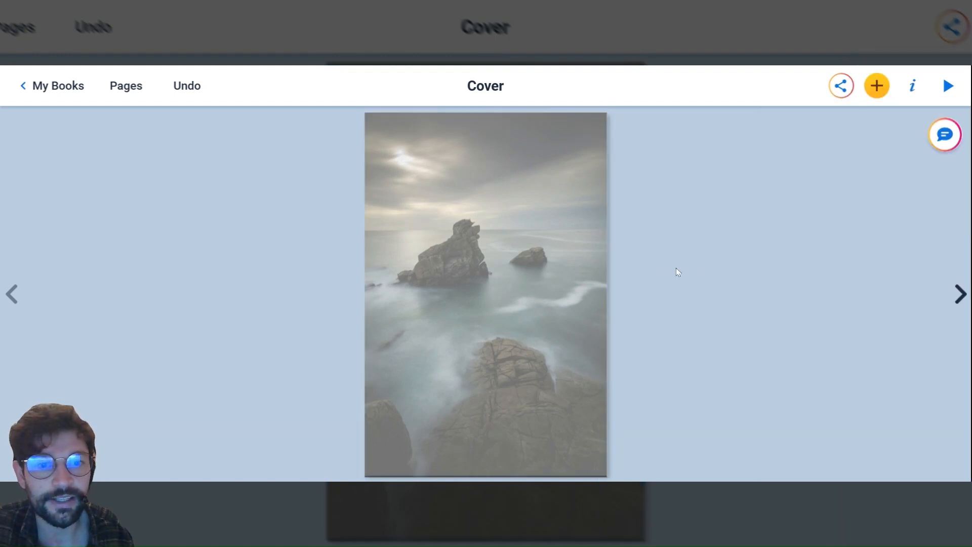
pyautogui.click(556, 228)
pyautogui.click(587, 134)
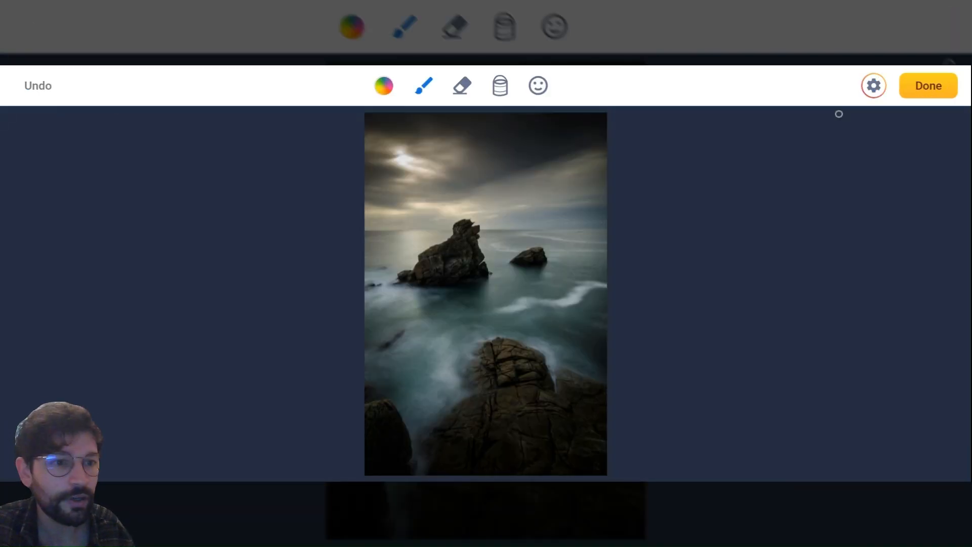
pyautogui.click(930, 94)
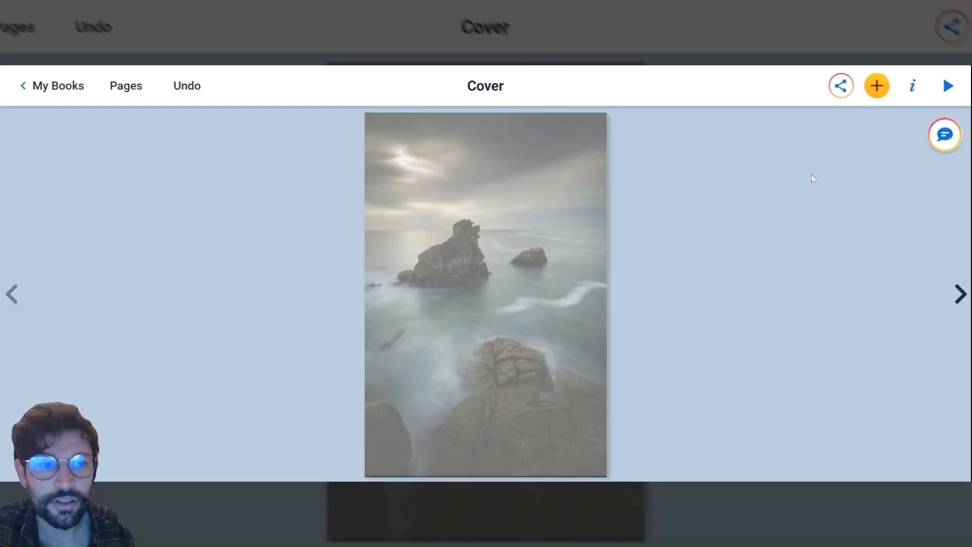
# Step: Try several solid page colours behind the semi-transparent cover photo and settle on the brown background
pyautogui.click(912, 86)
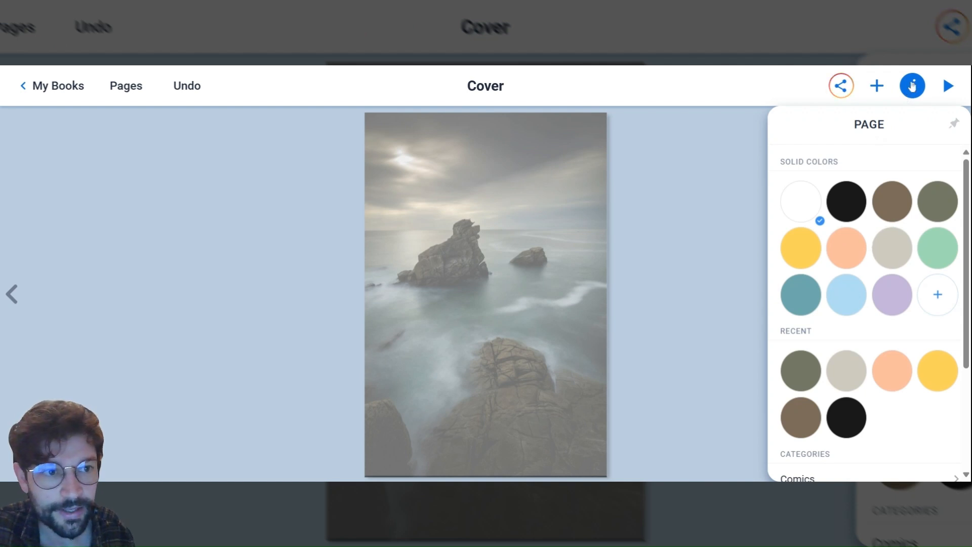
pyautogui.click(902, 202)
pyautogui.click(944, 206)
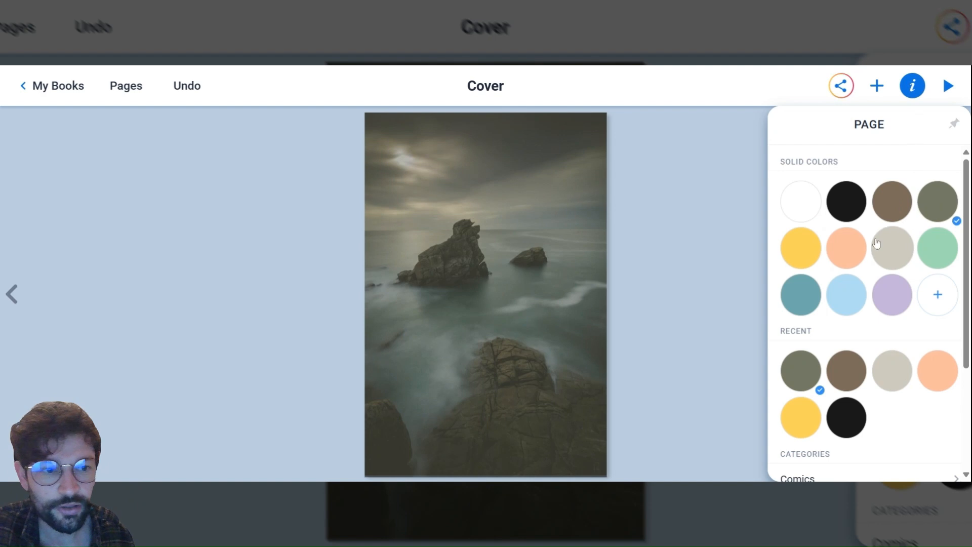
pyautogui.click(846, 248)
pyautogui.click(894, 253)
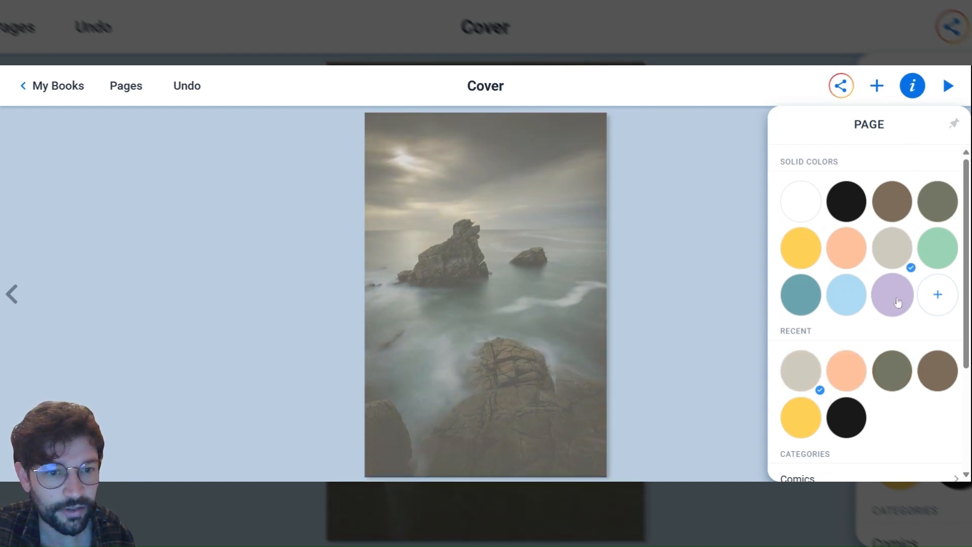
pyautogui.click(893, 298)
pyautogui.click(846, 298)
pyautogui.click(809, 301)
pyautogui.click(793, 249)
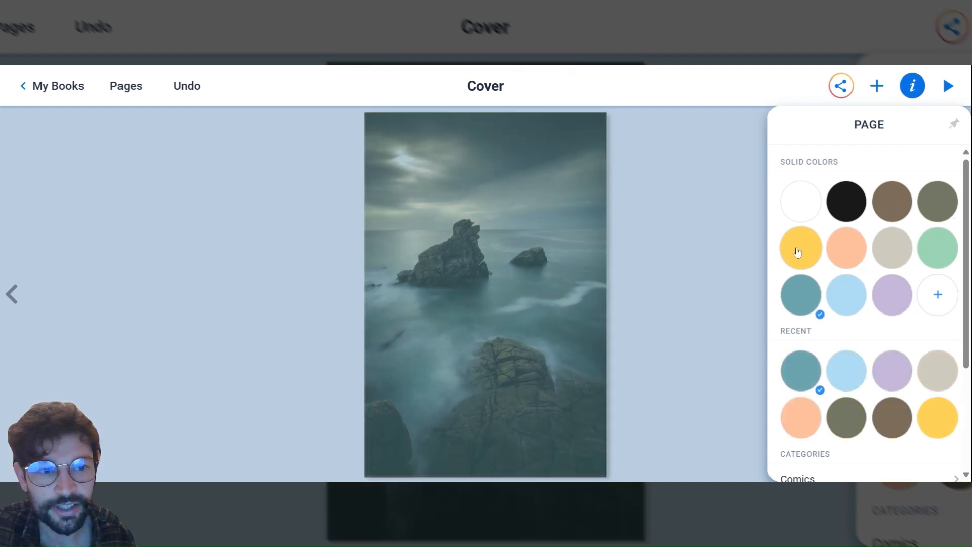
pyautogui.click(803, 289)
pyautogui.click(897, 216)
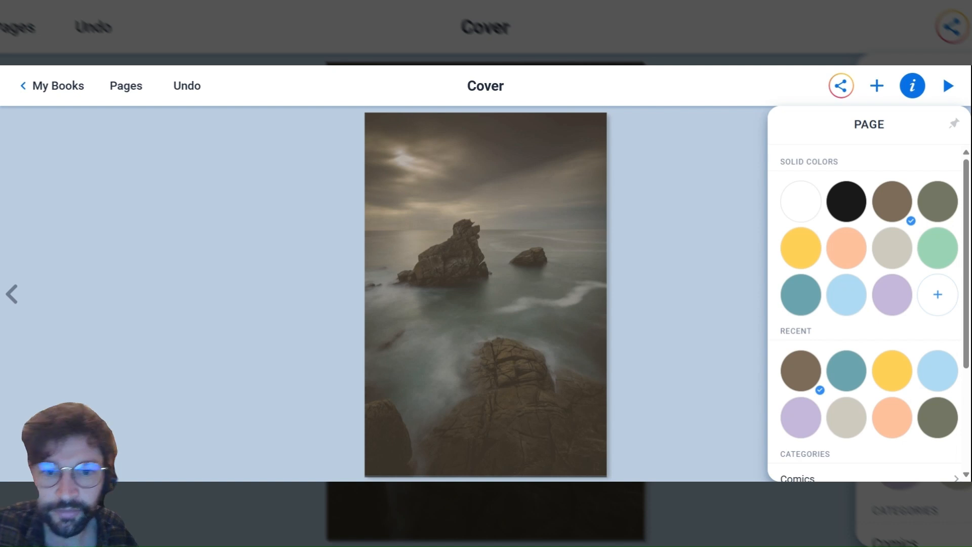
pyautogui.click(687, 245)
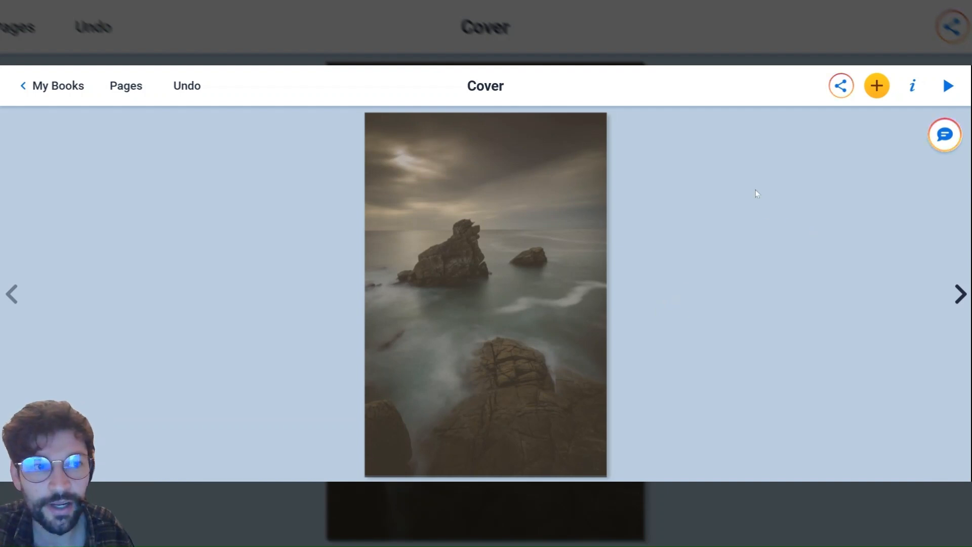
# Step: Add the title text "Lost at Sea" to the cover and narrow its text box to fit the words
pyautogui.click(879, 87)
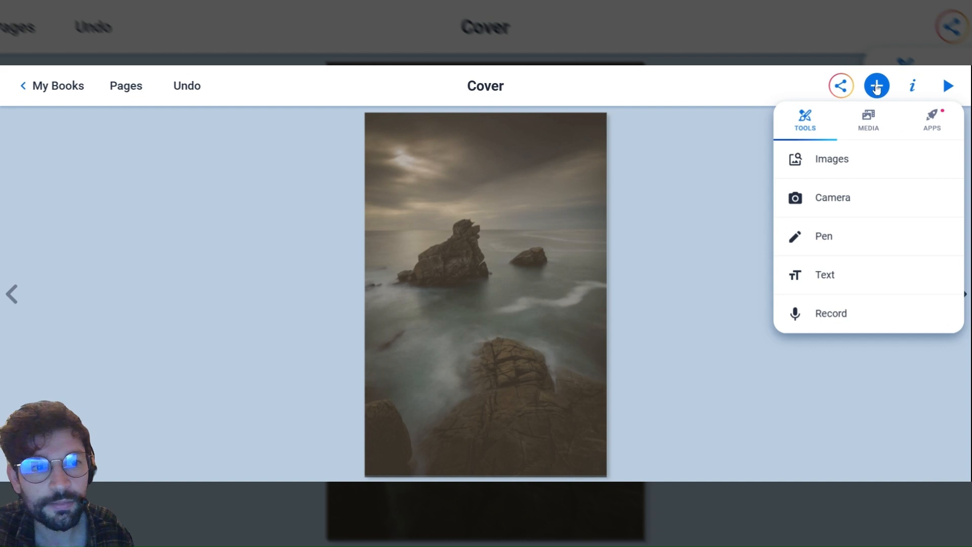
pyautogui.click(836, 276)
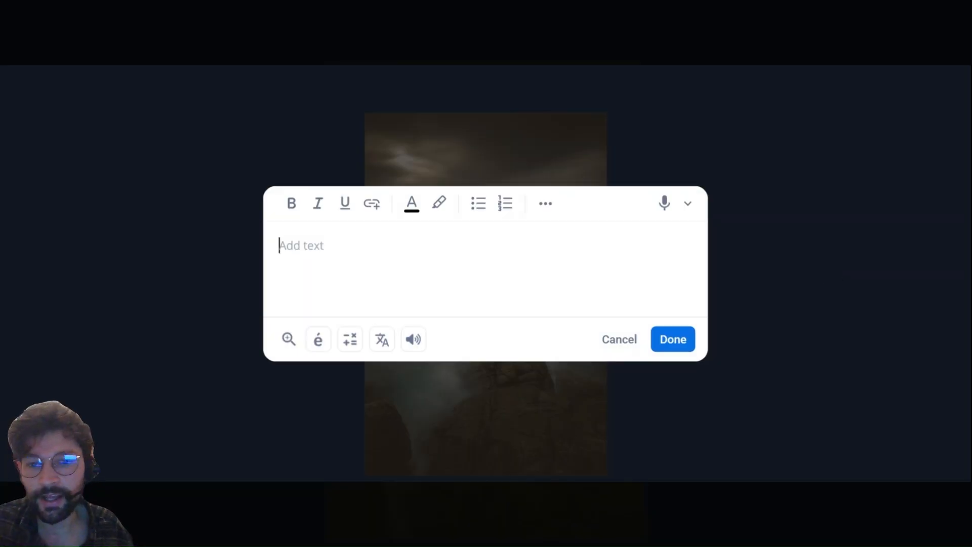
pyautogui.write('Lost')
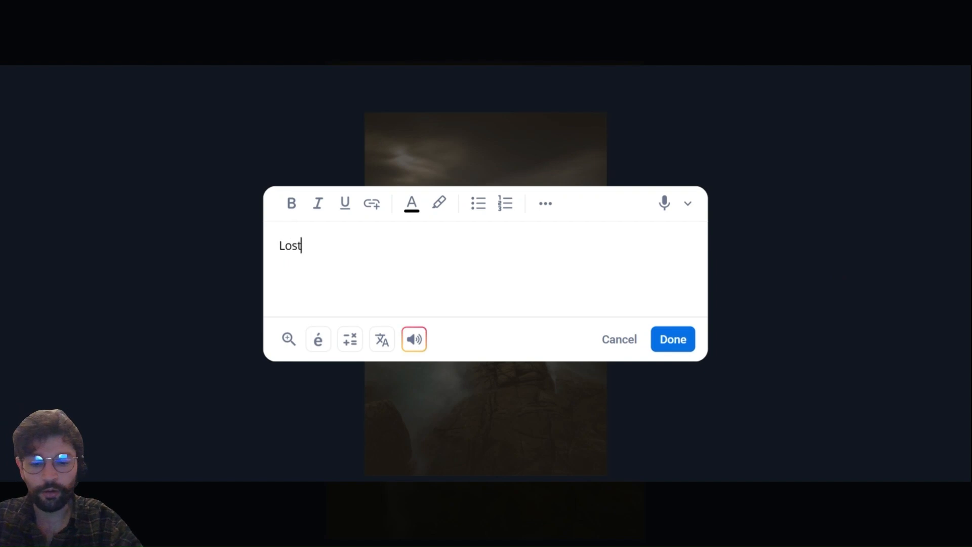
pyautogui.write(' at Sea')
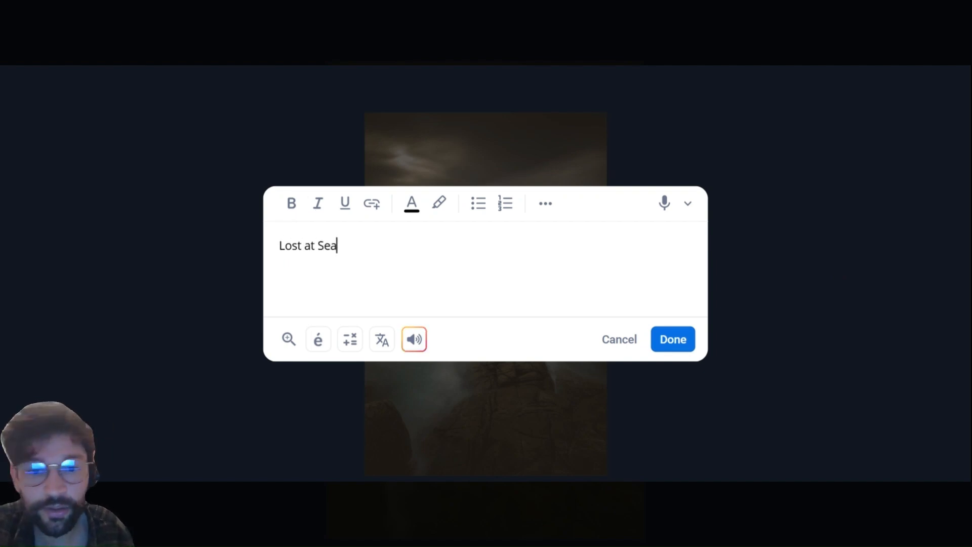
pyautogui.click(290, 211)
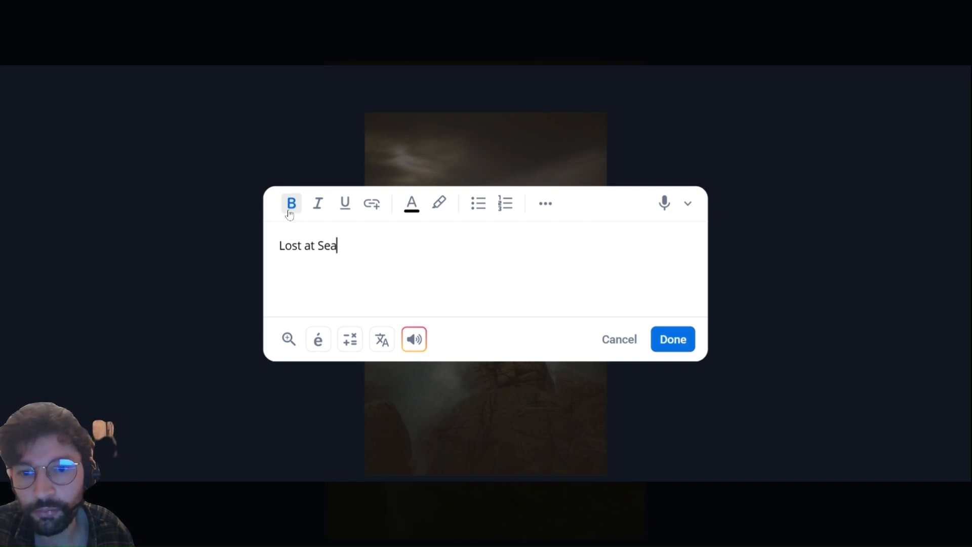
pyautogui.click(317, 212)
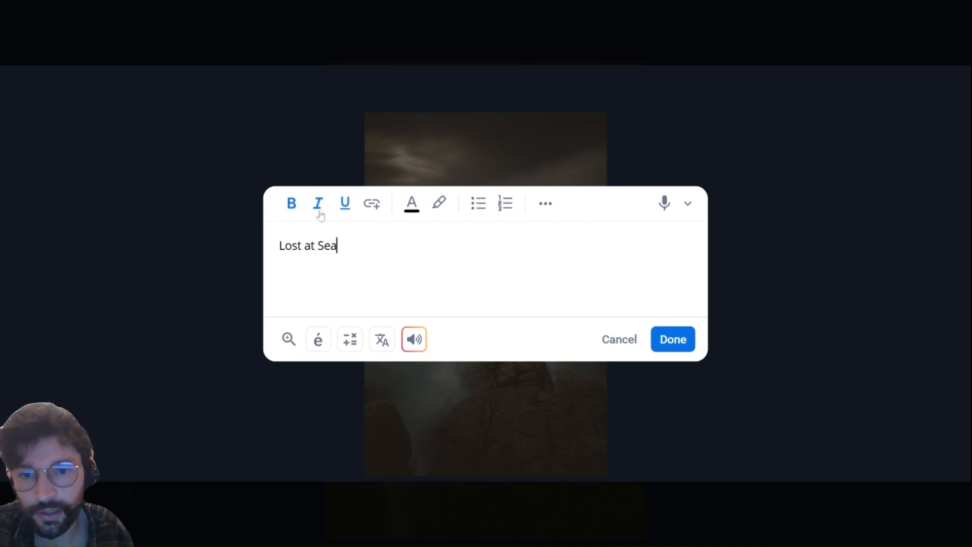
pyautogui.click(319, 210)
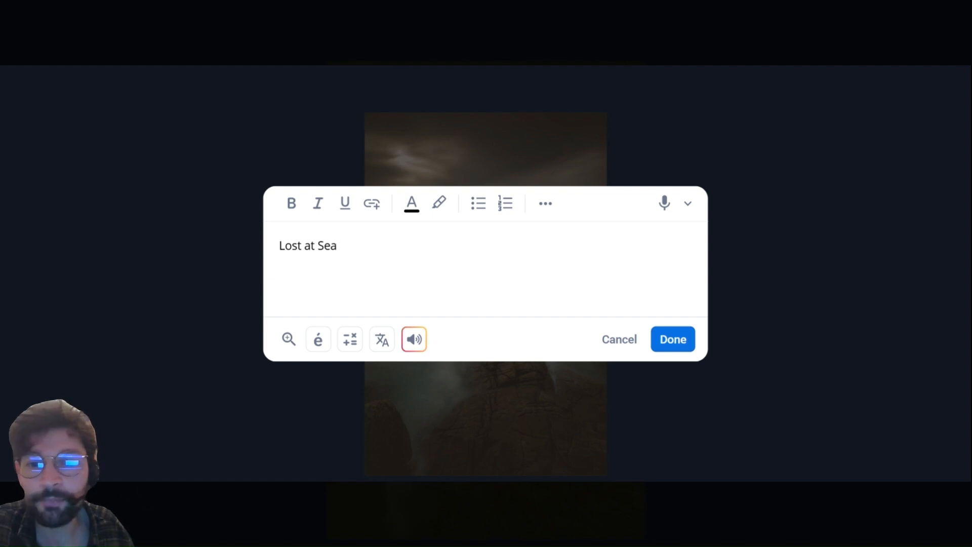
pyautogui.click(679, 340)
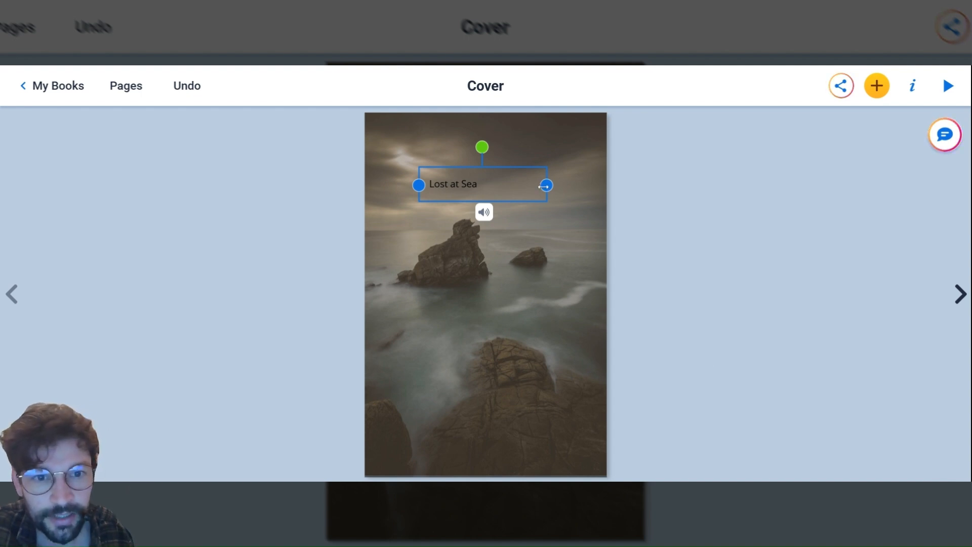
pyautogui.moveTo(547, 185); pyautogui.dragTo(498, 193)
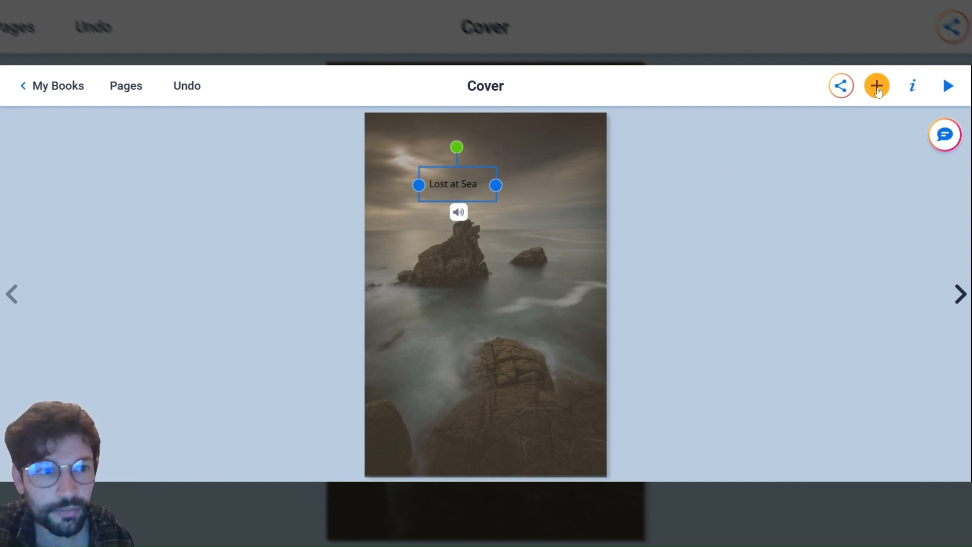
# Step: Enlarge the "Lost at Sea" title to font size 81
pyautogui.click(911, 90)
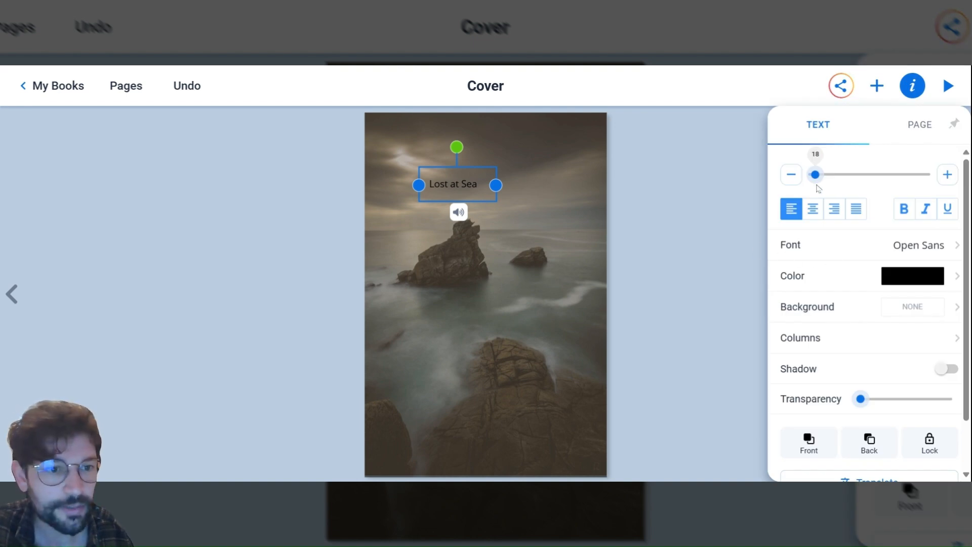
pyautogui.click(947, 175)
pyautogui.click(947, 174)
pyautogui.click(947, 175)
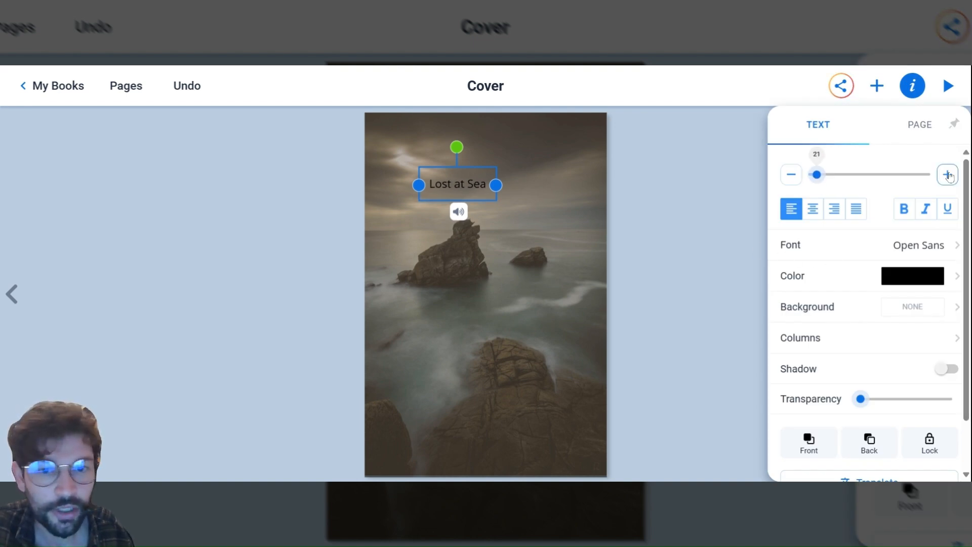
pyautogui.click(947, 175)
pyautogui.click(947, 175)
pyautogui.click(947, 175)
pyautogui.click(947, 175)
pyautogui.click(947, 175)
pyautogui.click(947, 175)
pyautogui.click(947, 174)
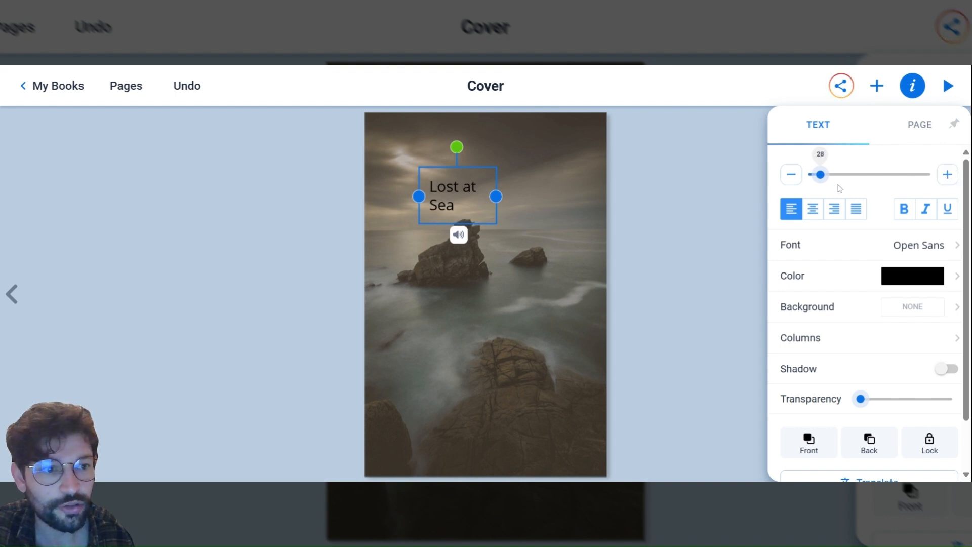
pyautogui.click(791, 175)
pyautogui.click(948, 175)
pyautogui.click(791, 174)
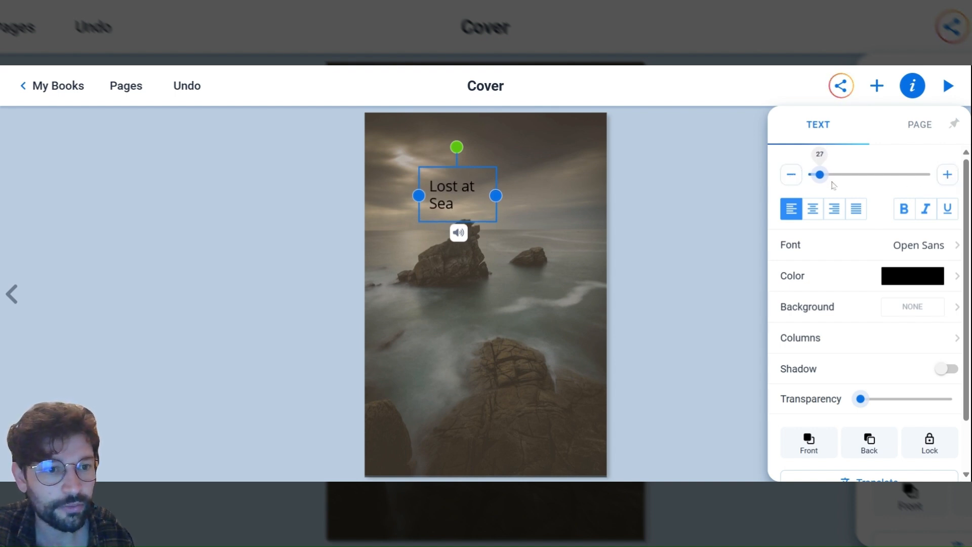
pyautogui.moveTo(819, 174); pyautogui.dragTo(847, 174)
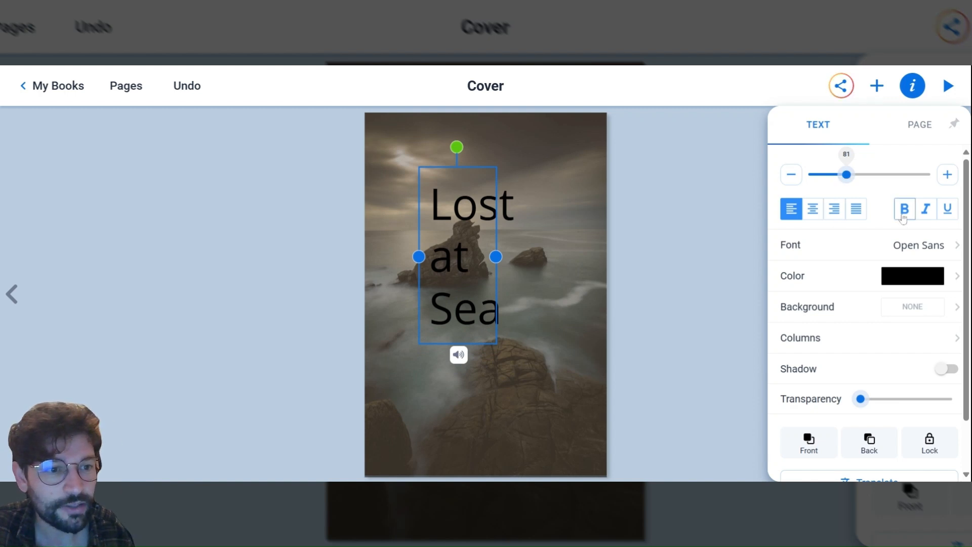
# Step: Make the title bold and italic and try the Alfa Slab One font on it
pyautogui.click(904, 215)
pyautogui.click(925, 215)
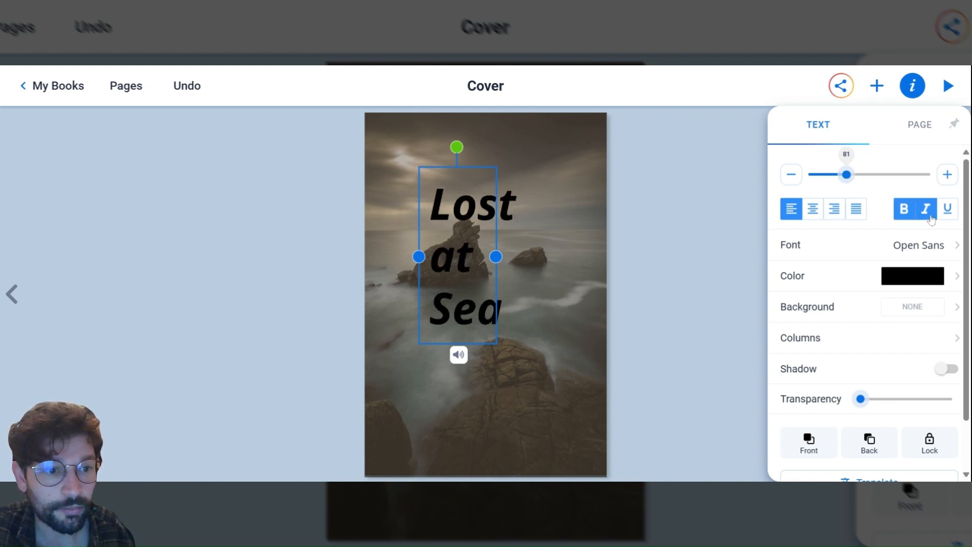
pyautogui.click(911, 245)
pyautogui.click(841, 192)
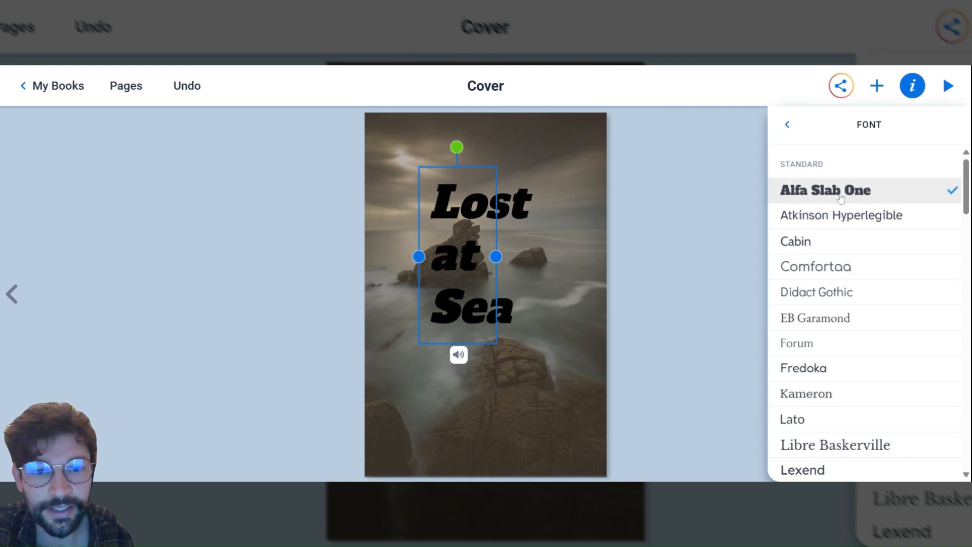
# Step: Browse the available fonts and apply the handwriting font Calligraffitti to the title
pyautogui.scroll(-8, 873, 285)
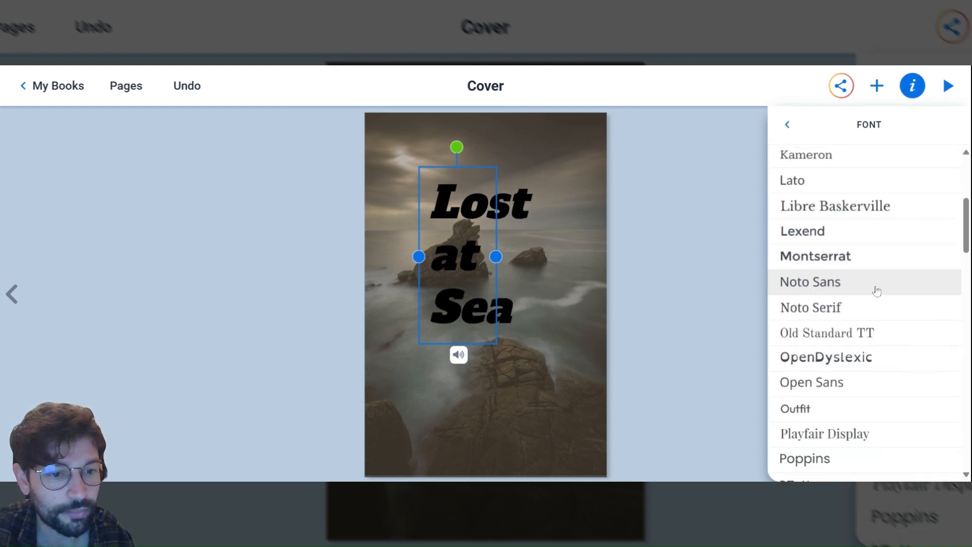
pyautogui.scroll(-4, 877, 304)
pyautogui.scroll(4, 876, 310)
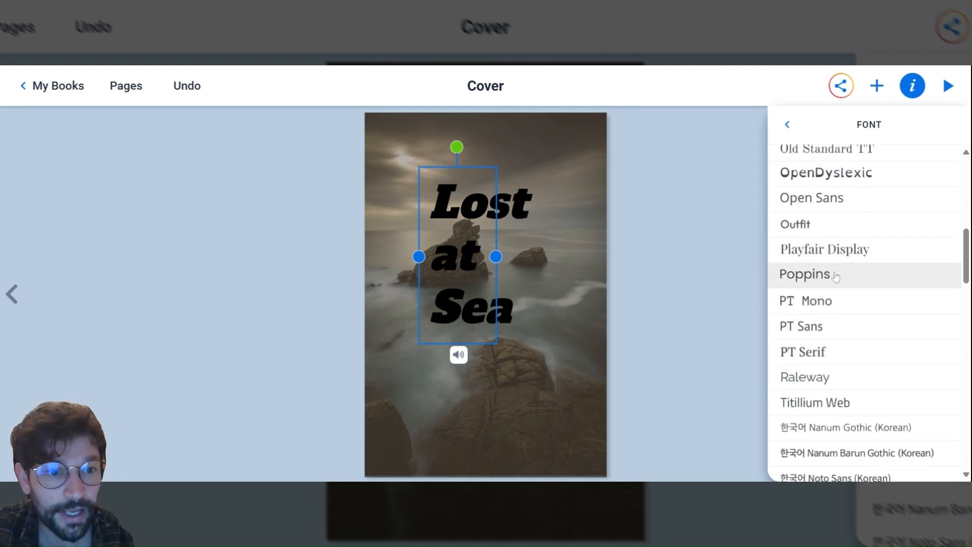
pyautogui.scroll(2, 834, 278)
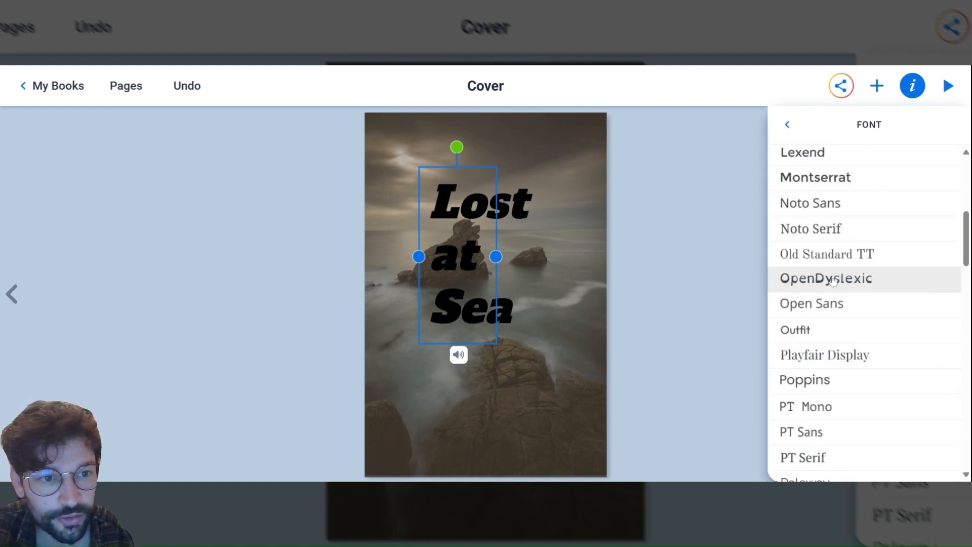
pyautogui.scroll(-4, 851, 238)
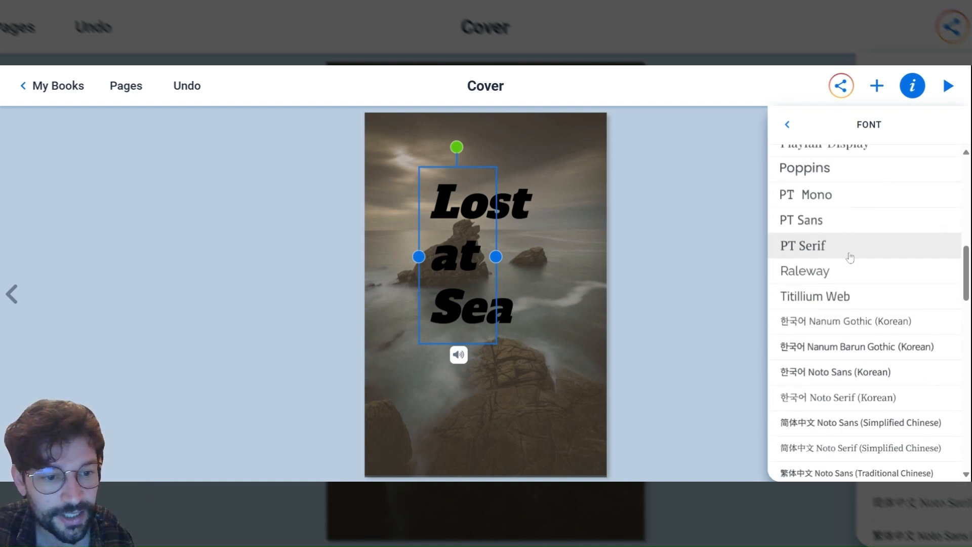
pyautogui.scroll(-8, 851, 257)
pyautogui.click(815, 210)
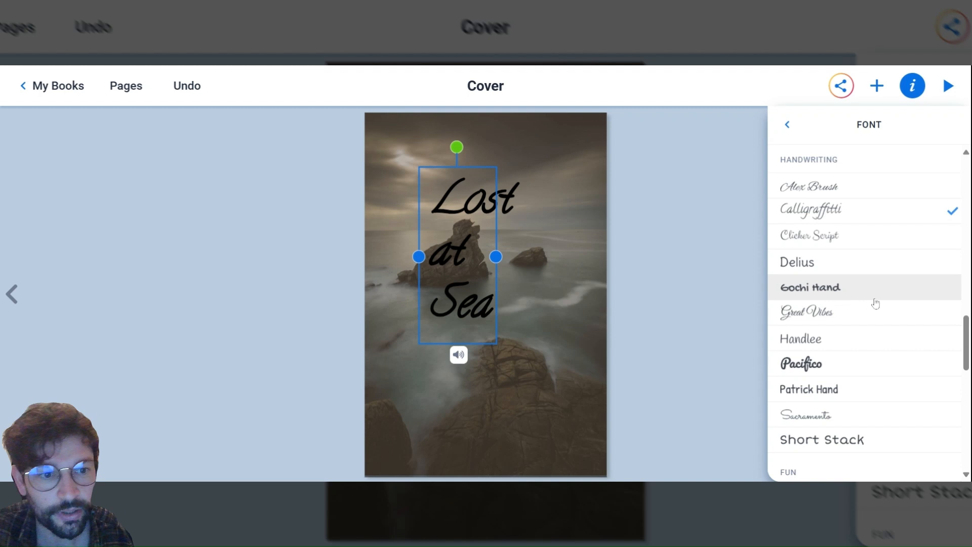
pyautogui.scroll(15, 874, 303)
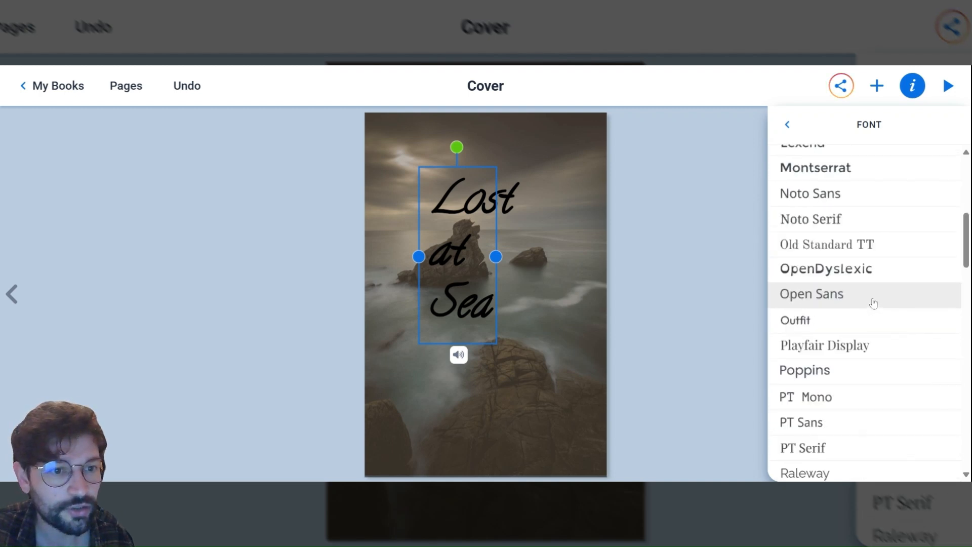
pyautogui.click(713, 203)
# Step: Widen the title's text box on both sides to nearly the full cover width so the title fits on one line
pyautogui.click(462, 254)
pyautogui.moveTo(496, 257); pyautogui.dragTo(596, 259)
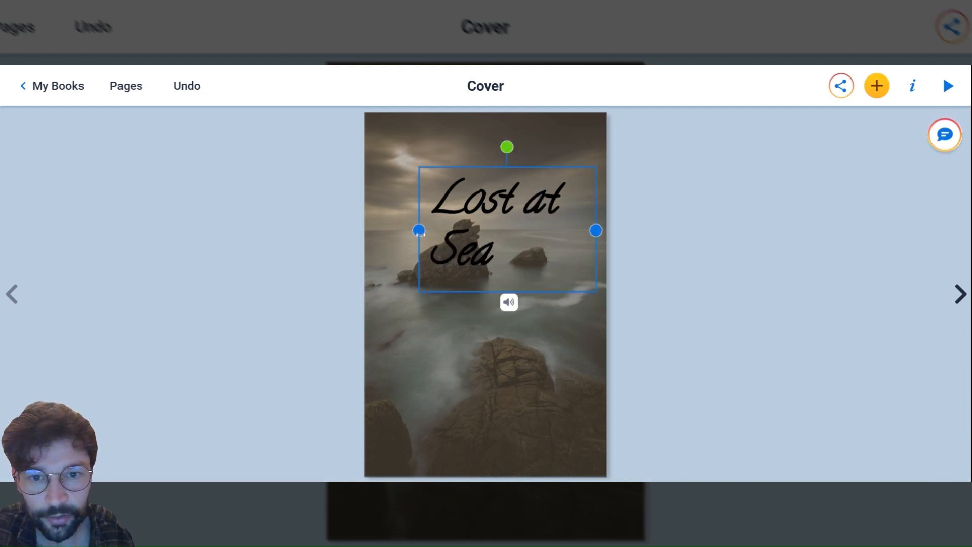
pyautogui.moveTo(418, 231); pyautogui.dragTo(374, 233)
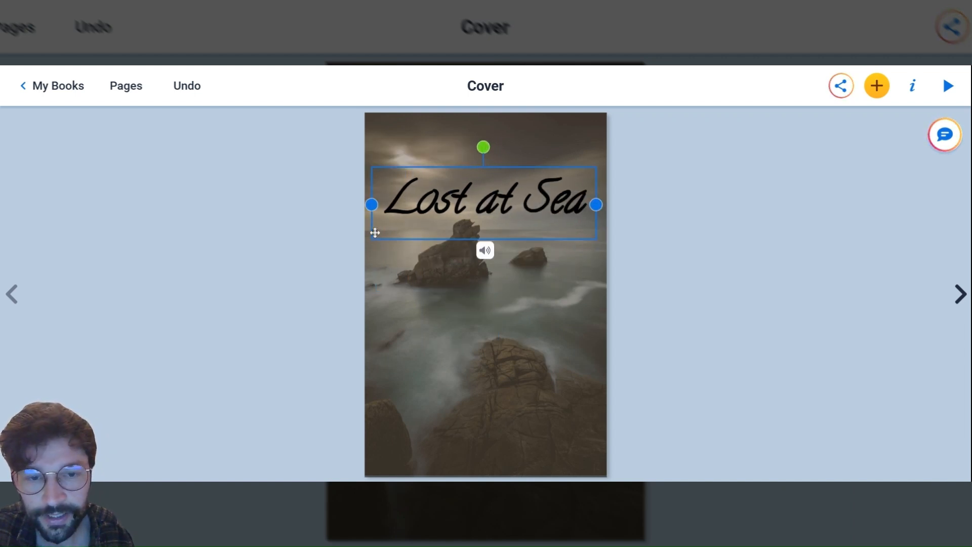
# Step: Try the title across the middle of the cover, settle it at the top edge over the sky, and deselect it
pyautogui.click(520, 217)
pyautogui.moveTo(520, 217); pyautogui.dragTo(509, 312)
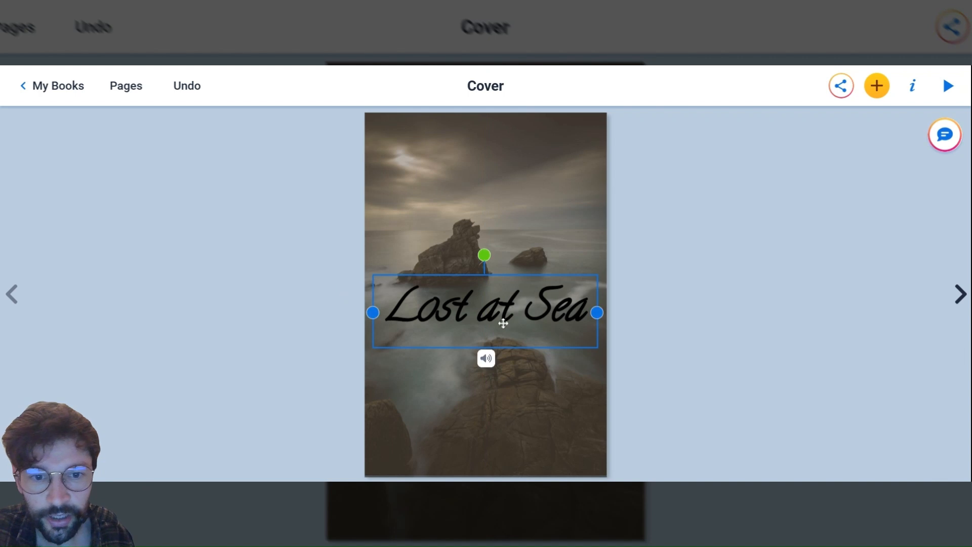
pyautogui.click(656, 316)
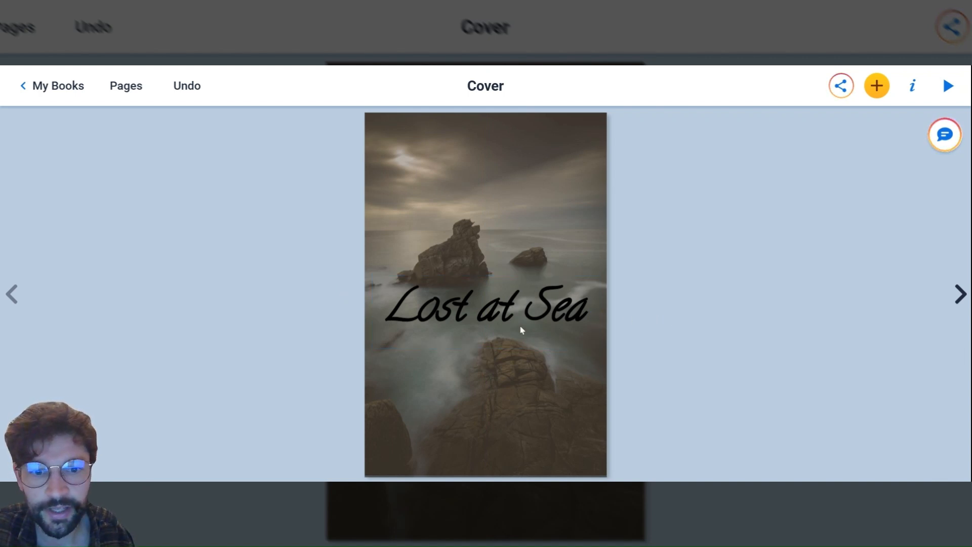
pyautogui.moveTo(507, 316); pyautogui.dragTo(506, 152)
pyautogui.click(696, 278)
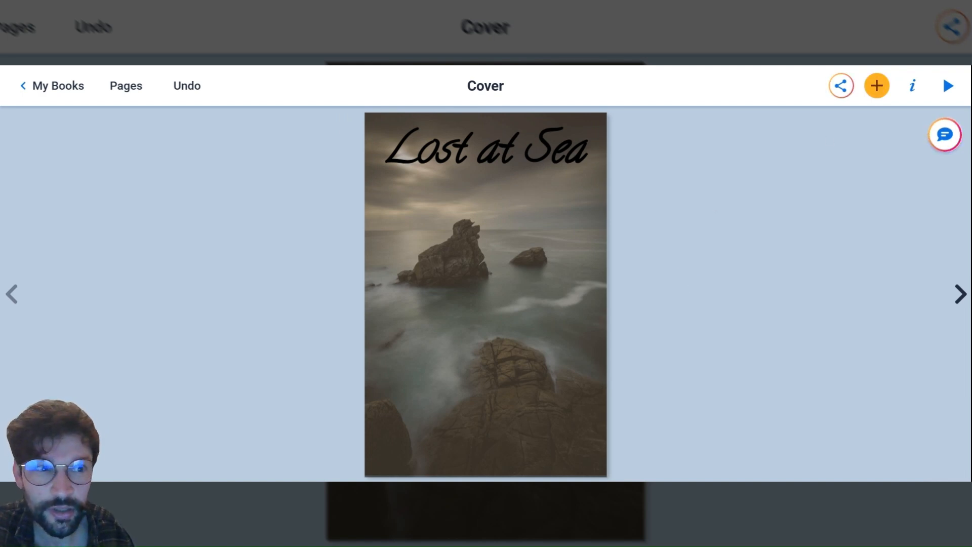
# Step: Add a byline reading "Written by" plus the author's full name and place it just below the cover's middle
pyautogui.click(876, 85)
pyautogui.click(840, 277)
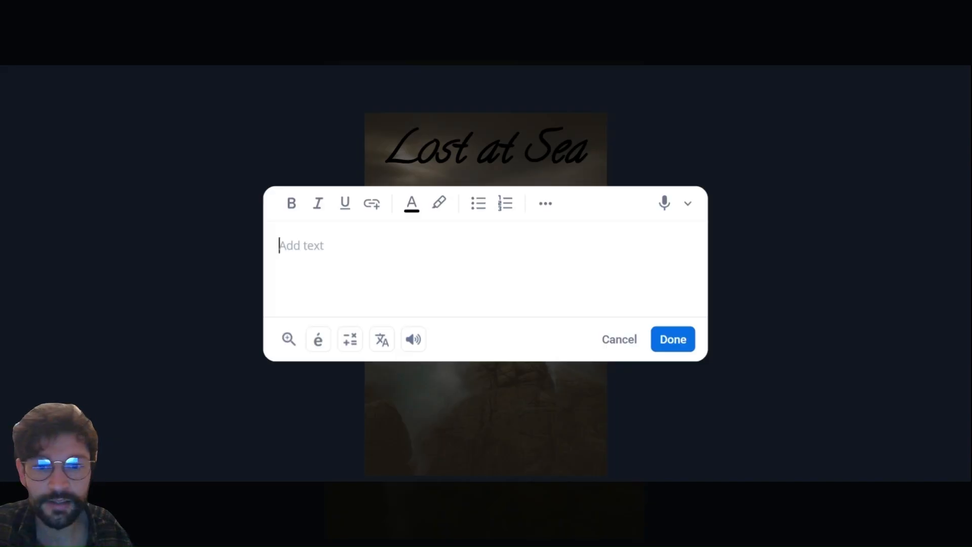
pyautogui.write('Writt')
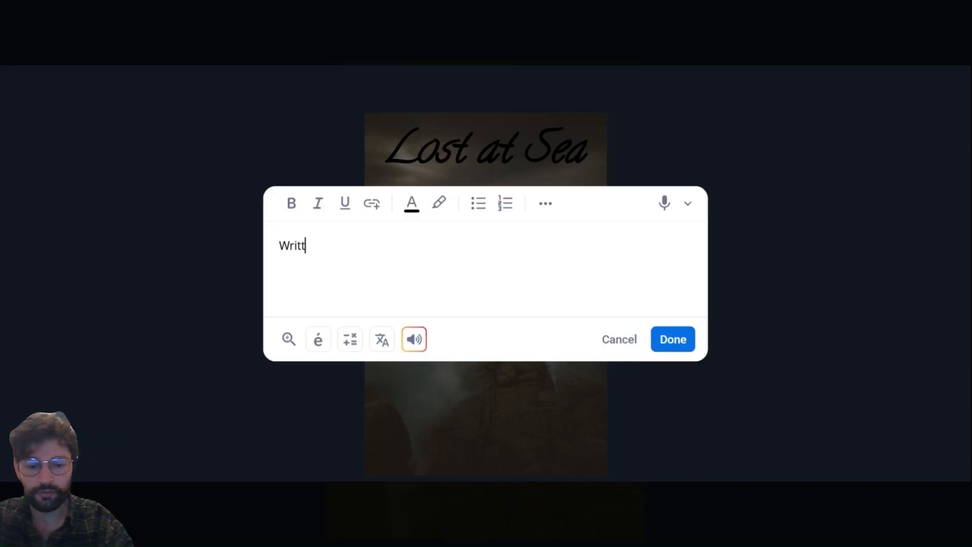
pyautogui.write('en by David Reid')
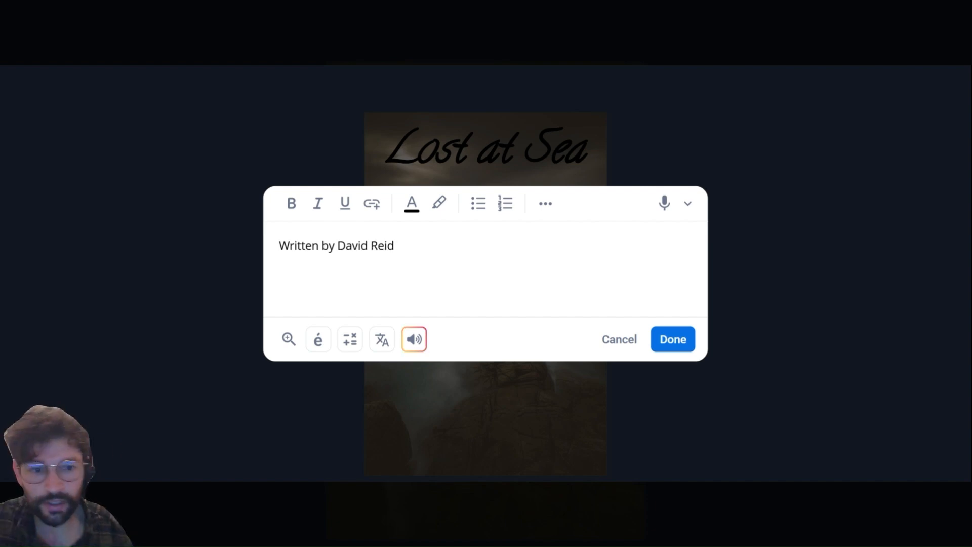
pyautogui.click(683, 345)
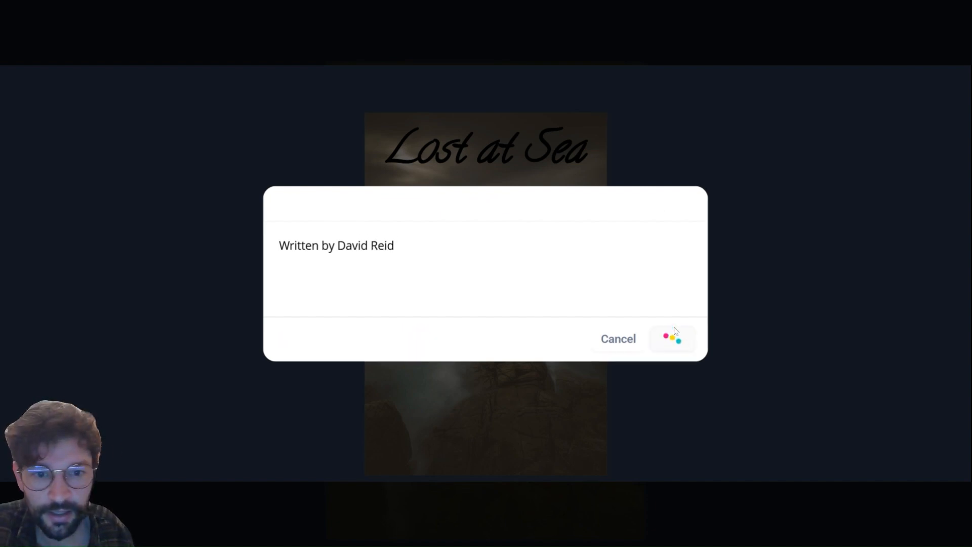
pyautogui.moveTo(489, 187); pyautogui.dragTo(494, 321)
# Step: Browse the available fonts and apply the handwriting font Sacramento to the byline
pyautogui.click(912, 87)
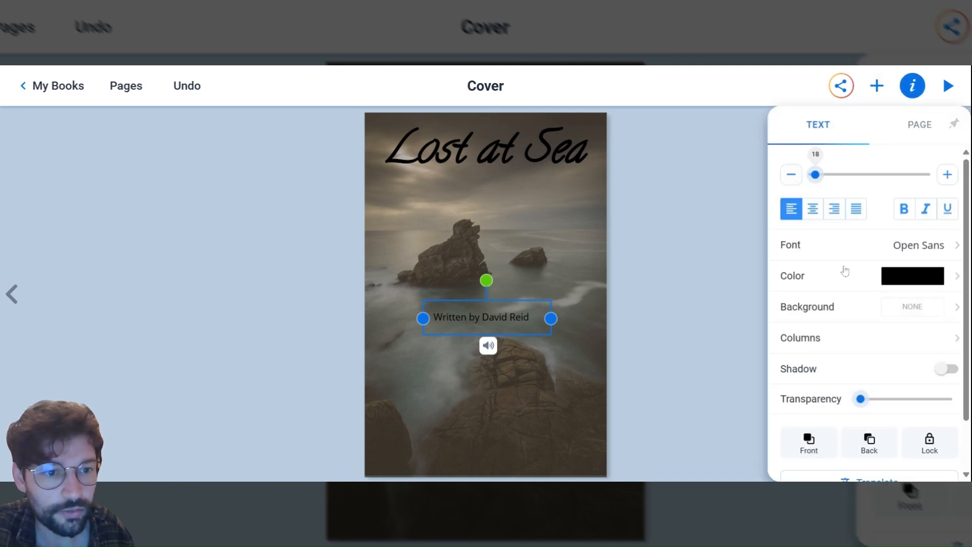
pyautogui.click(914, 247)
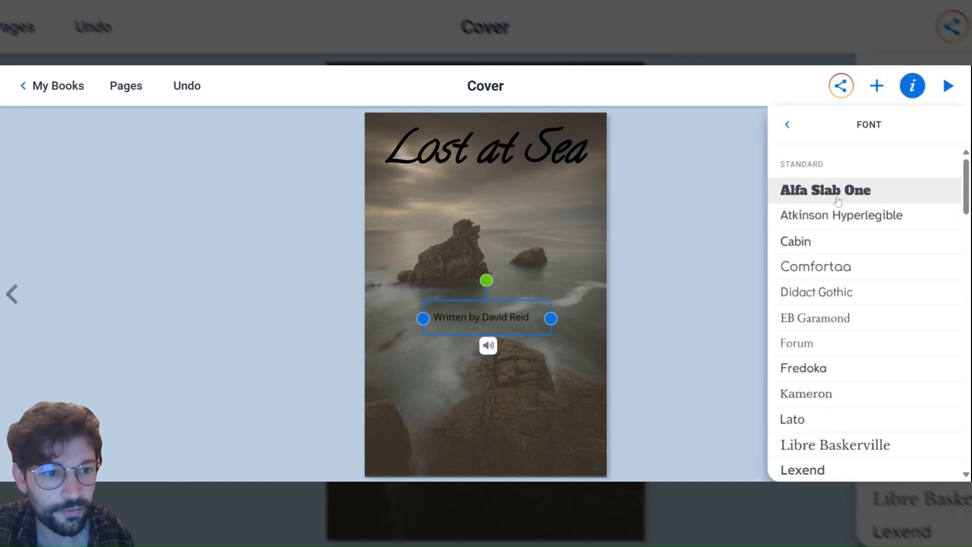
pyautogui.scroll(-10, 814, 273)
pyautogui.scroll(-10, 844, 276)
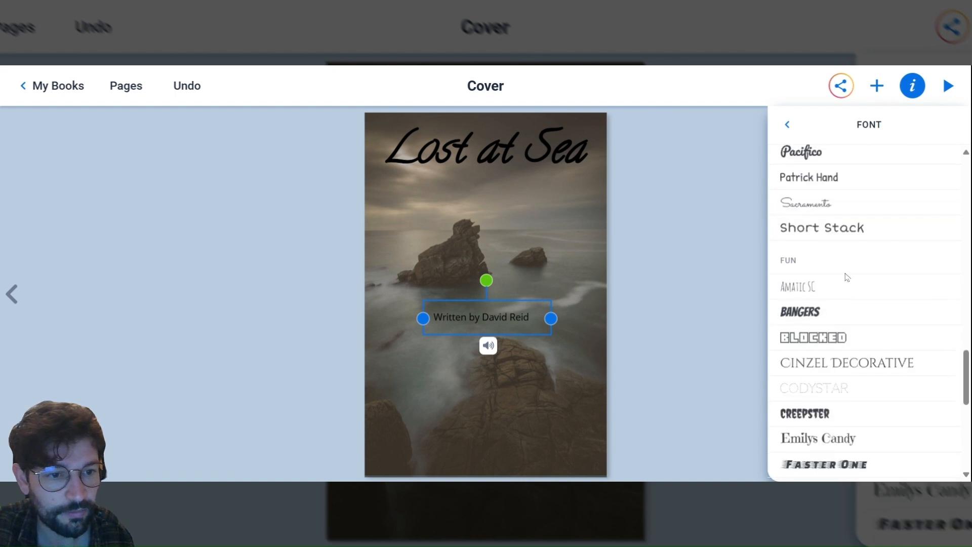
pyautogui.scroll(3, 844, 276)
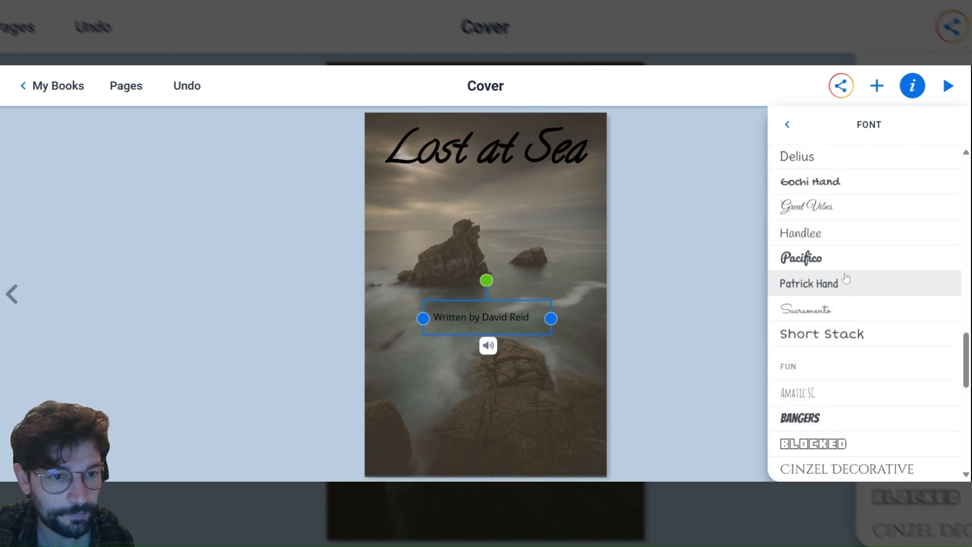
pyautogui.click(834, 311)
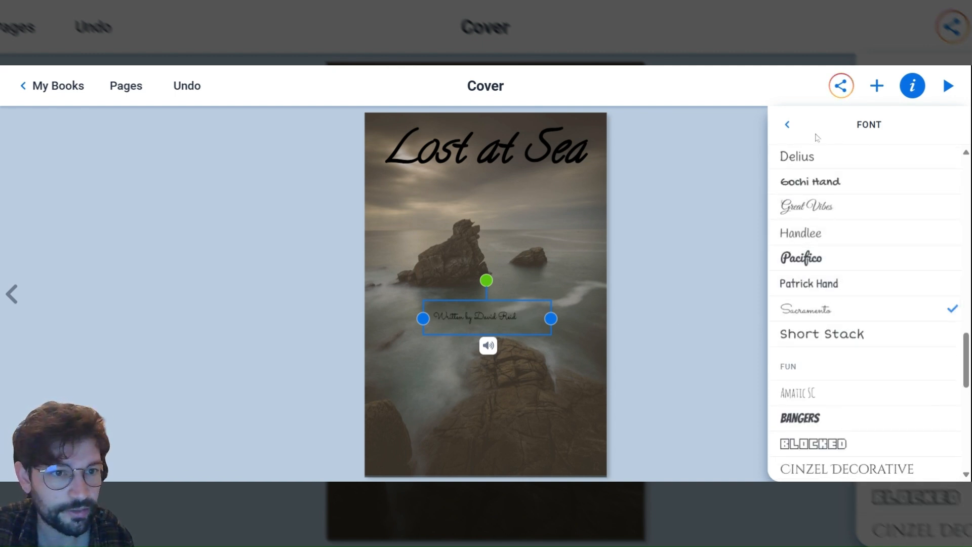
pyautogui.click(786, 125)
# Step: Enlarge the byline text to size 31, make it bold, and deselect it
pyautogui.click(815, 175)
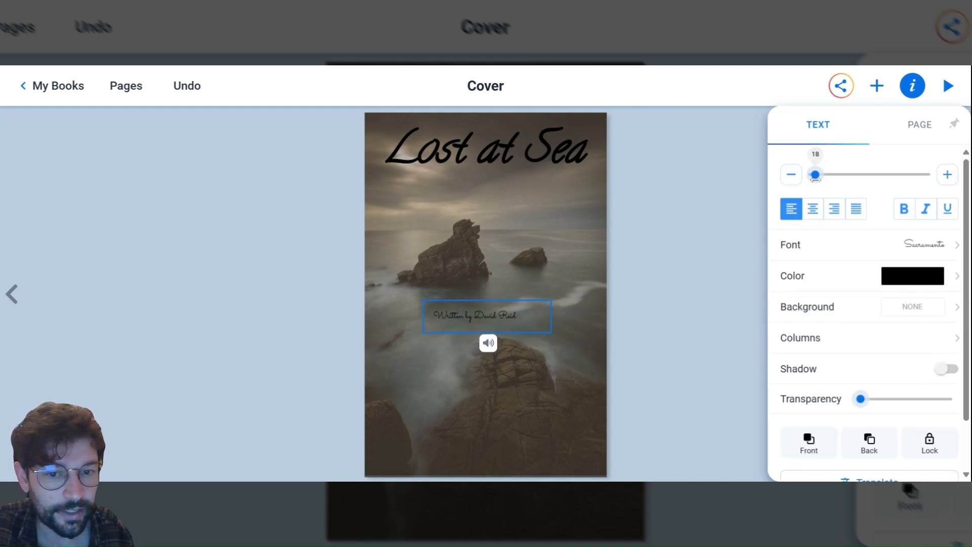
pyautogui.moveTo(815, 174); pyautogui.dragTo(821, 175)
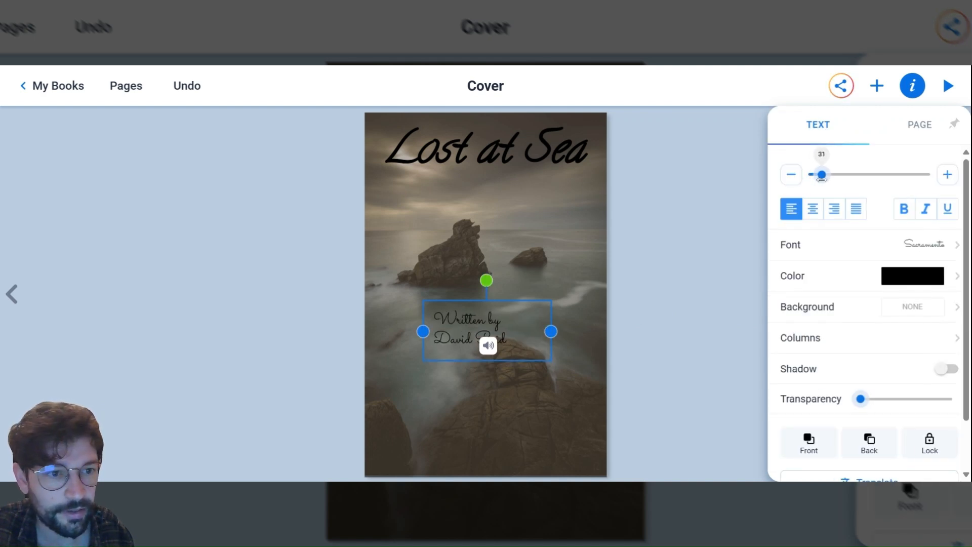
pyautogui.click(899, 210)
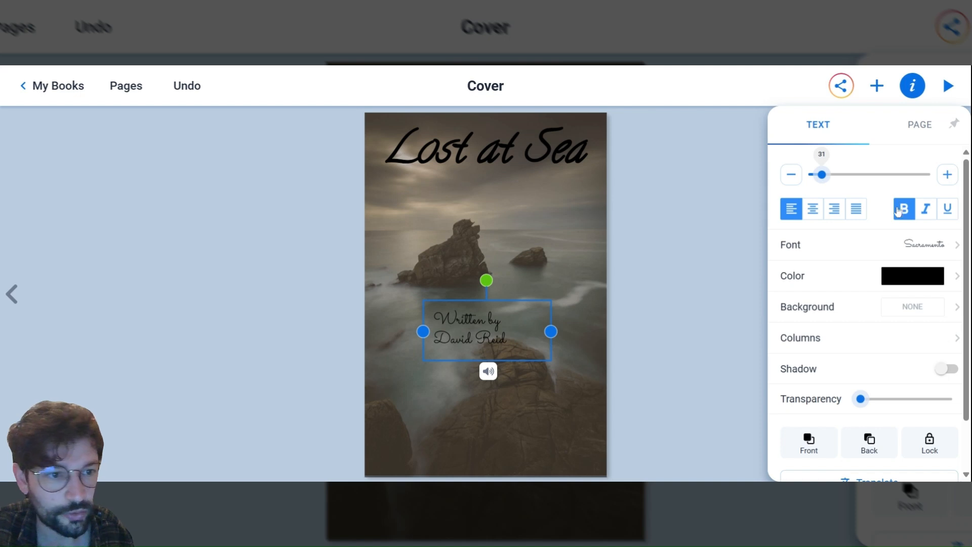
pyautogui.click(666, 252)
# Step: Narrow the byline's text box slightly and move it to the cover's bottom-right corner over the rocks
pyautogui.click(507, 332)
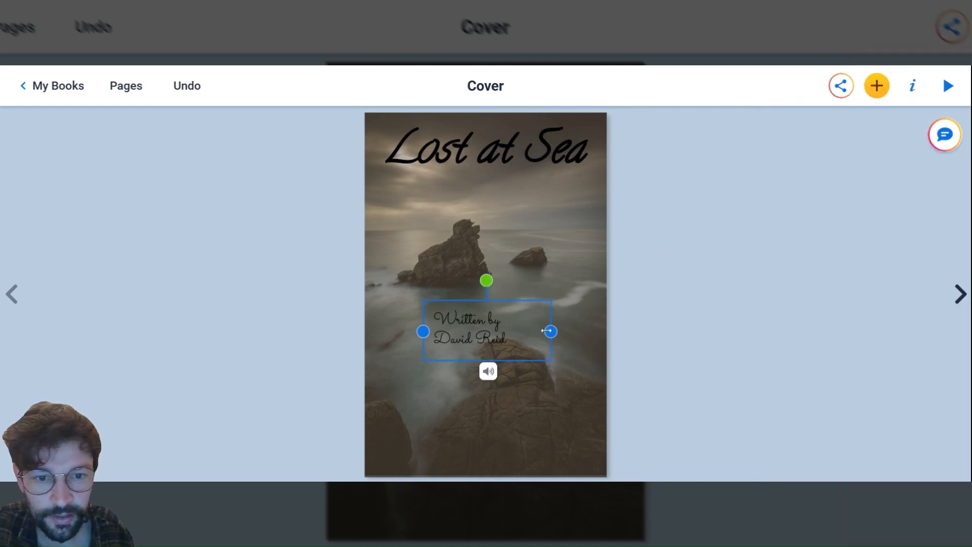
pyautogui.moveTo(550, 332)
pyautogui.mouseDown()
pyautogui.moveTo(568, 332)
pyautogui.moveTo(543, 331)
pyautogui.mouseUp()
pyautogui.click(727, 321)
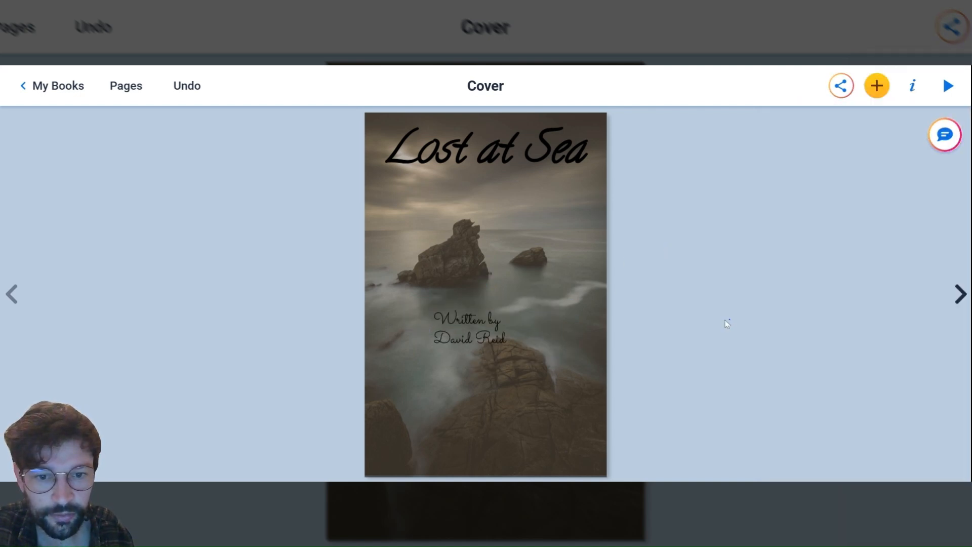
pyautogui.click(476, 337)
pyautogui.moveTo(476, 337); pyautogui.dragTo(549, 452)
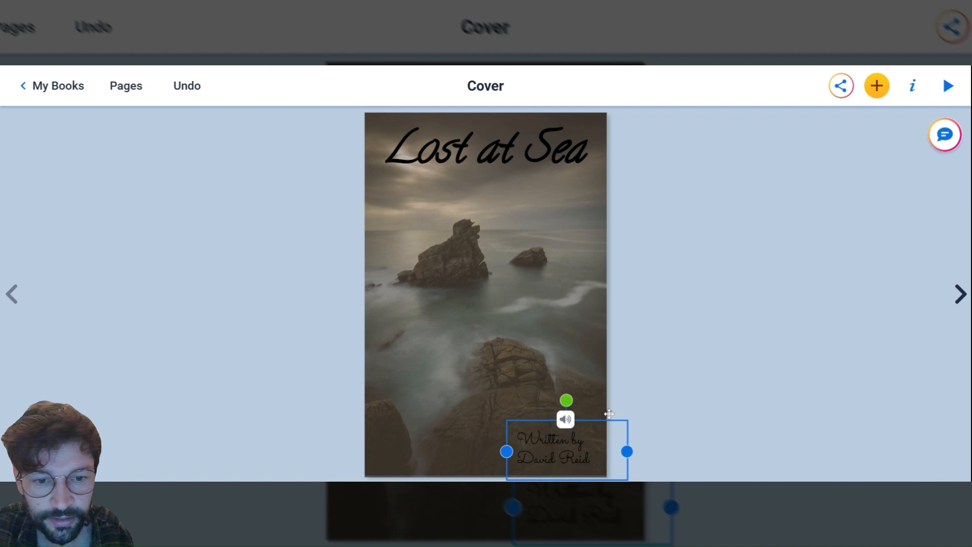
pyautogui.click(741, 371)
# Step: Try light grey, green, dark blue and red on the byline text and settle on white
pyautogui.click(568, 445)
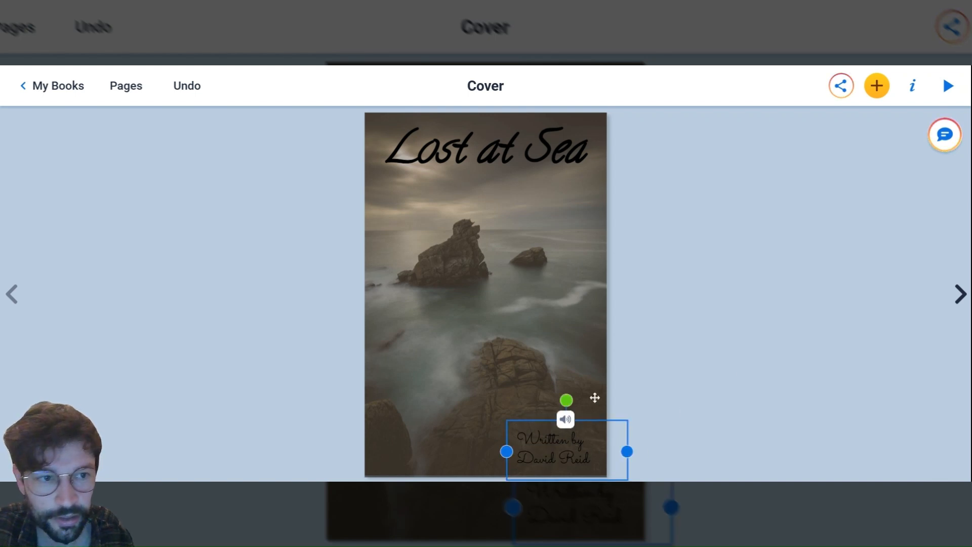
pyautogui.click(913, 86)
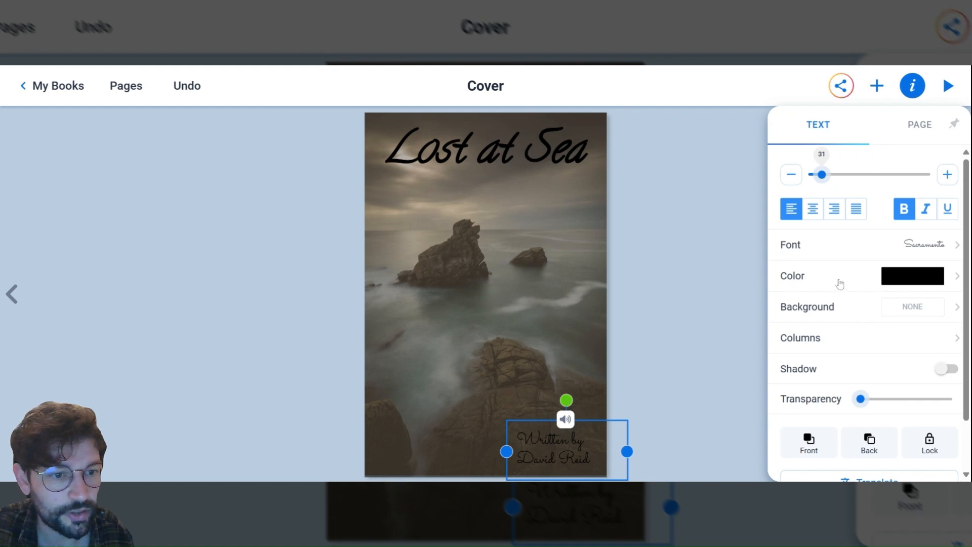
pyautogui.click(906, 277)
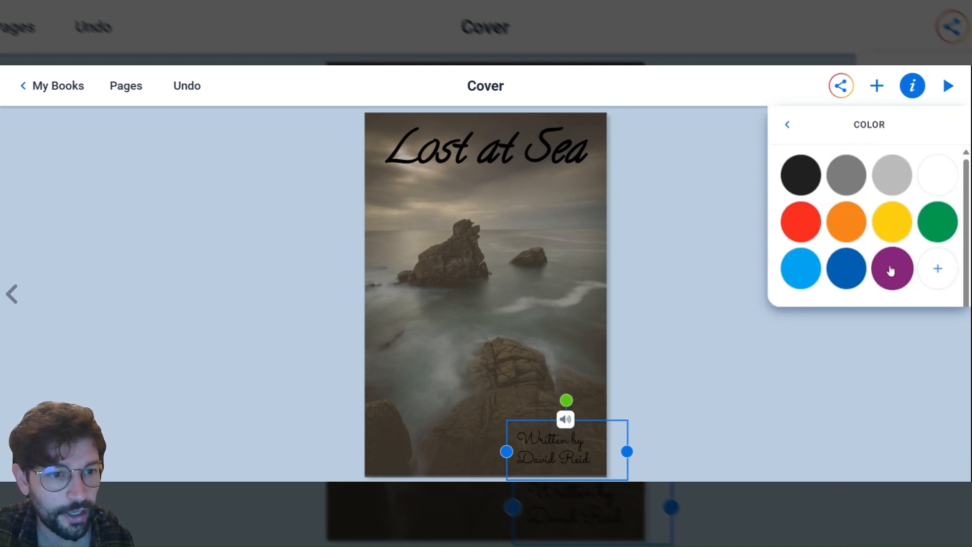
pyautogui.click(935, 175)
pyautogui.click(899, 176)
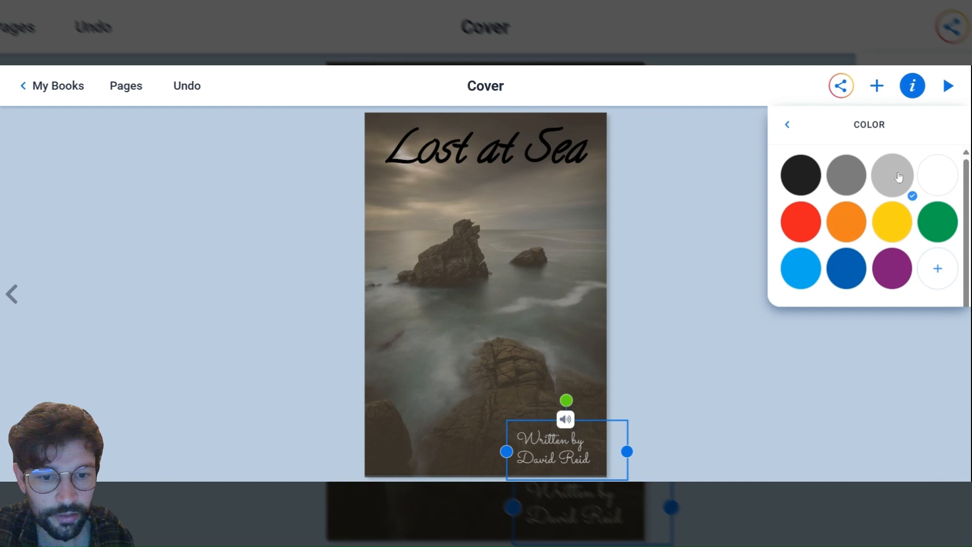
pyautogui.click(930, 223)
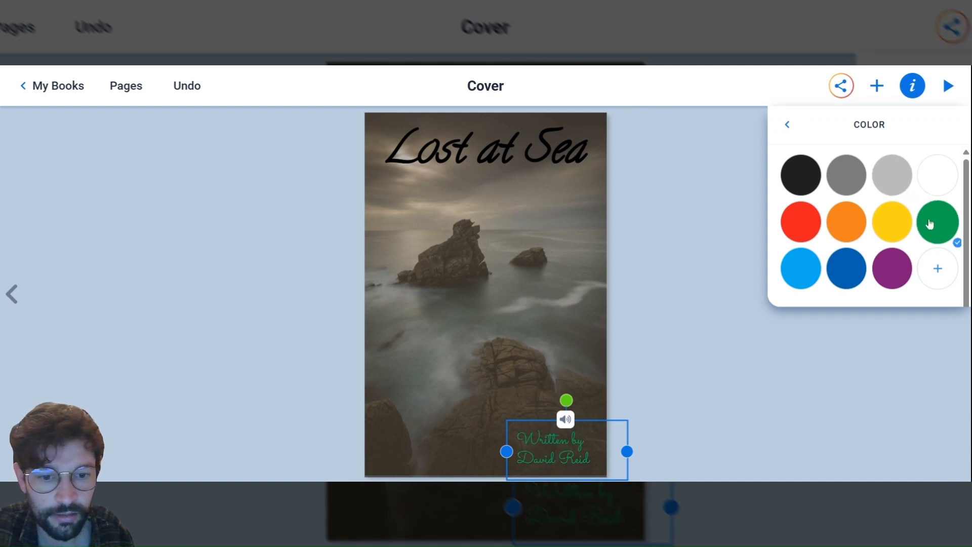
pyautogui.click(936, 188)
pyautogui.click(855, 269)
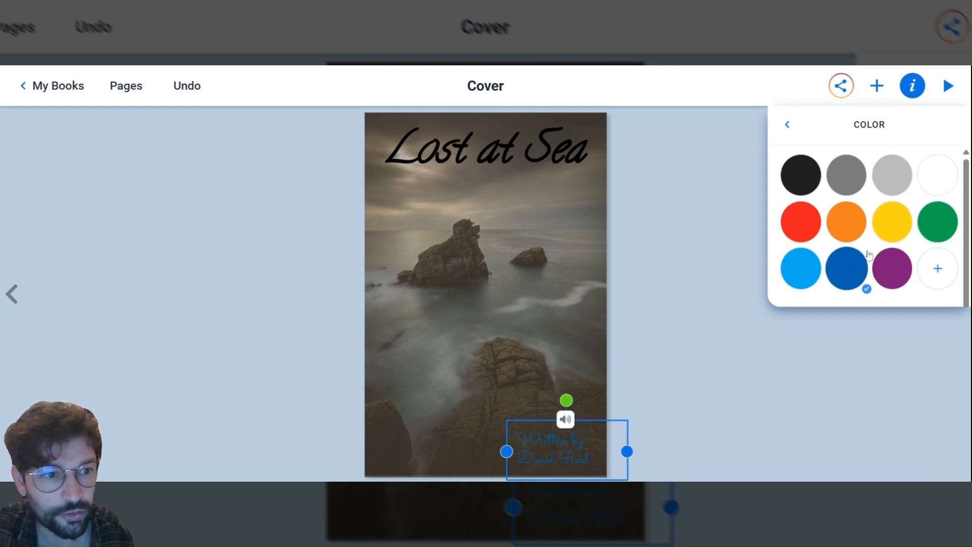
pyautogui.click(932, 180)
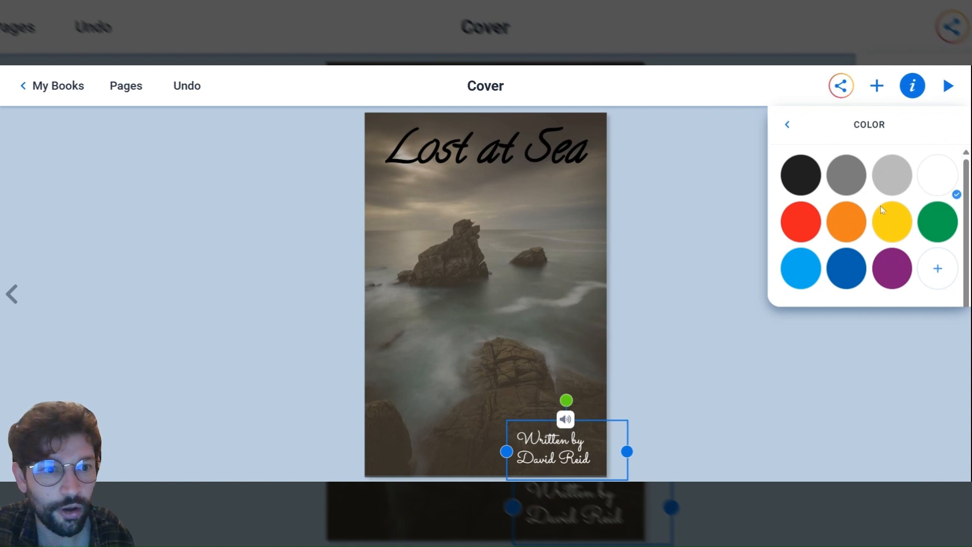
pyautogui.click(799, 225)
pyautogui.click(937, 181)
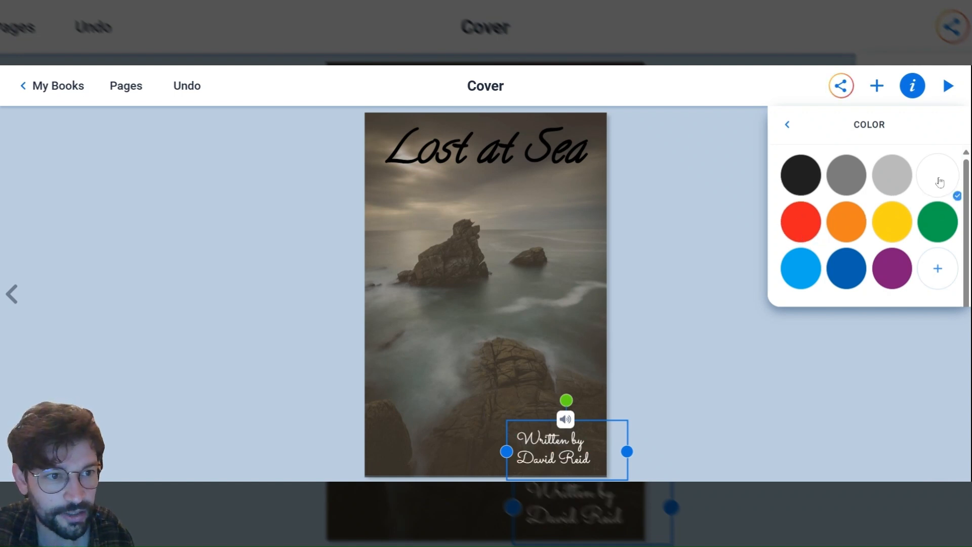
pyautogui.click(788, 125)
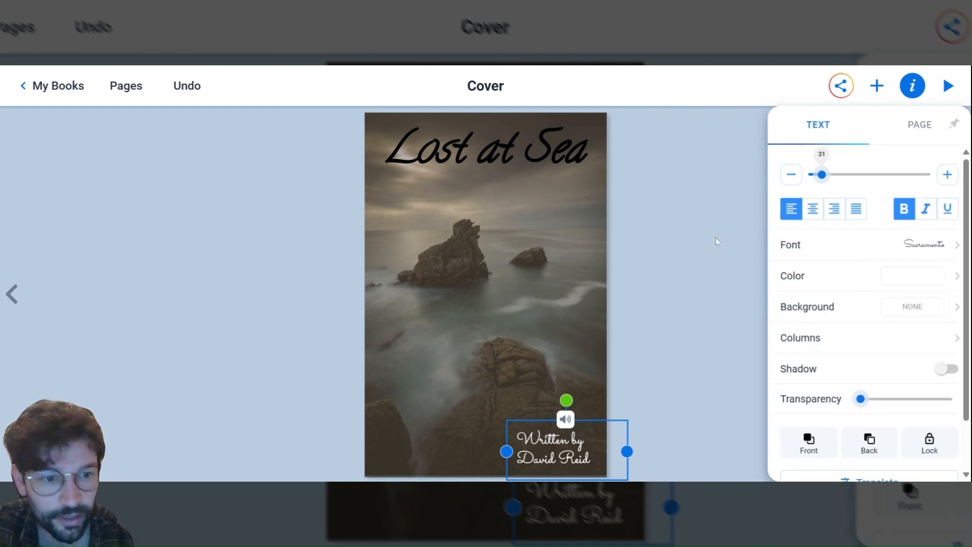
# Step: Turn on the shadow for the byline text and deselect it
pyautogui.click(946, 371)
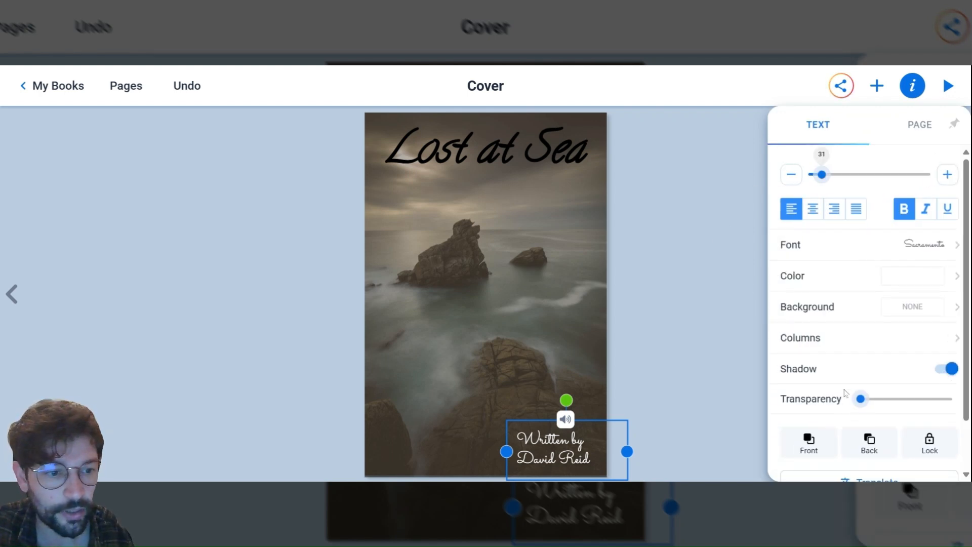
pyautogui.scroll(-2, 856, 385)
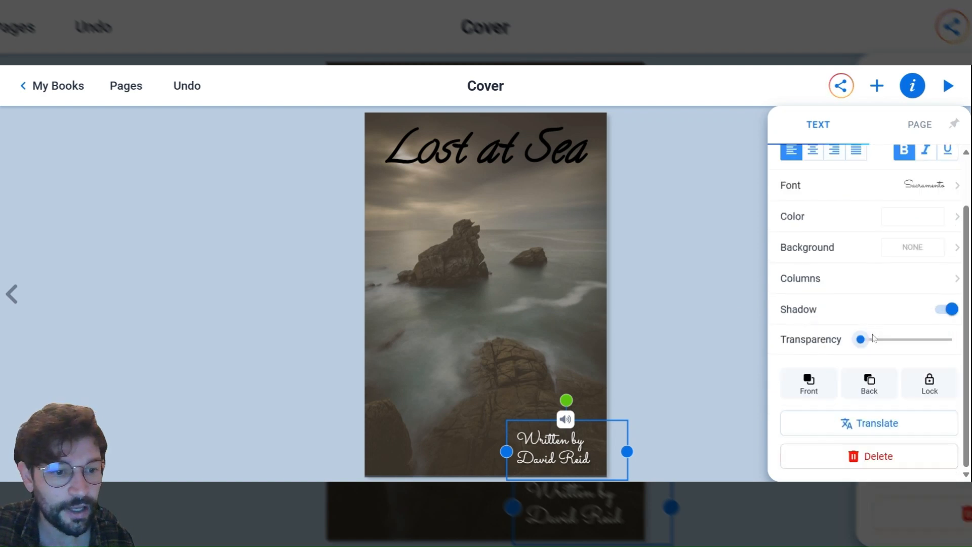
pyautogui.scroll(2, 839, 348)
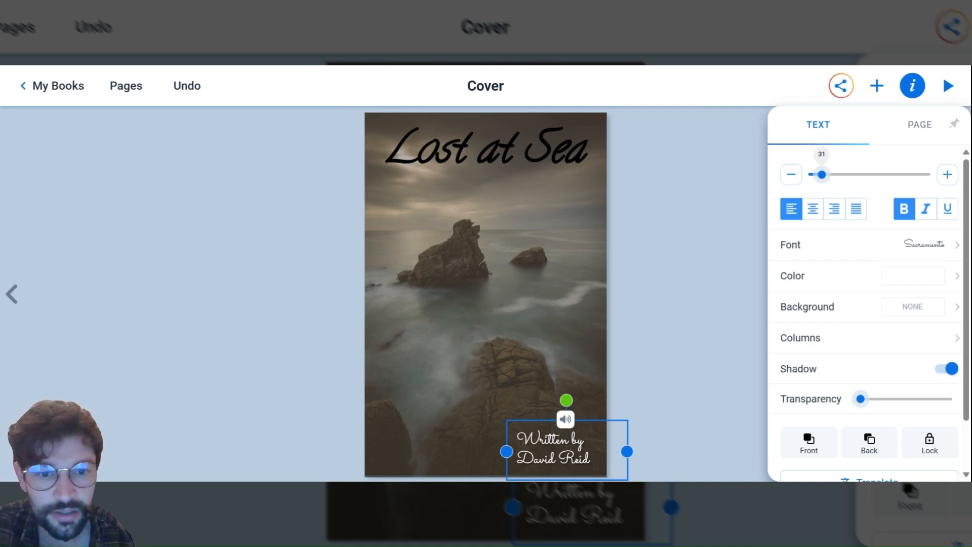
pyautogui.click(704, 347)
# Step: Color the "Lost at Sea" title white and deselect it
pyautogui.click(475, 150)
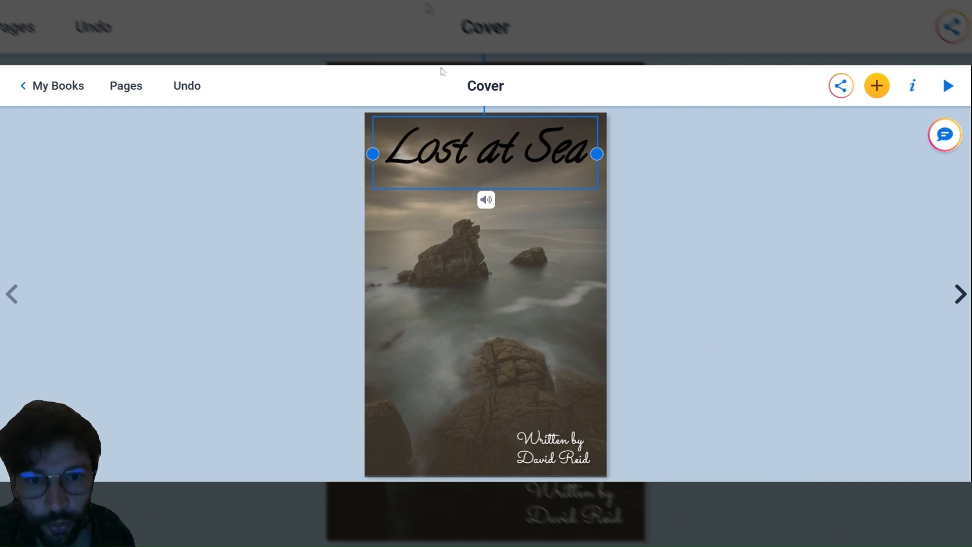
pyautogui.click(913, 85)
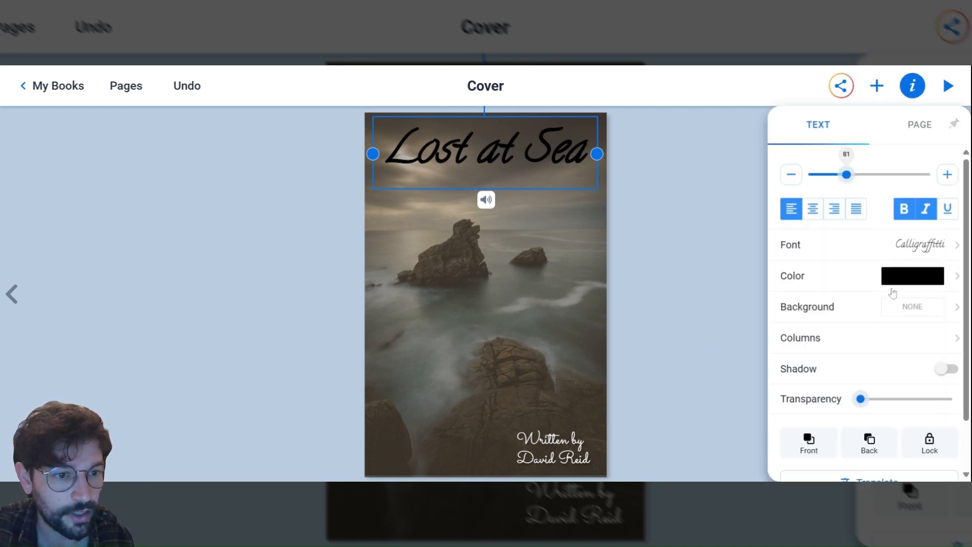
pyautogui.click(902, 275)
pyautogui.click(938, 184)
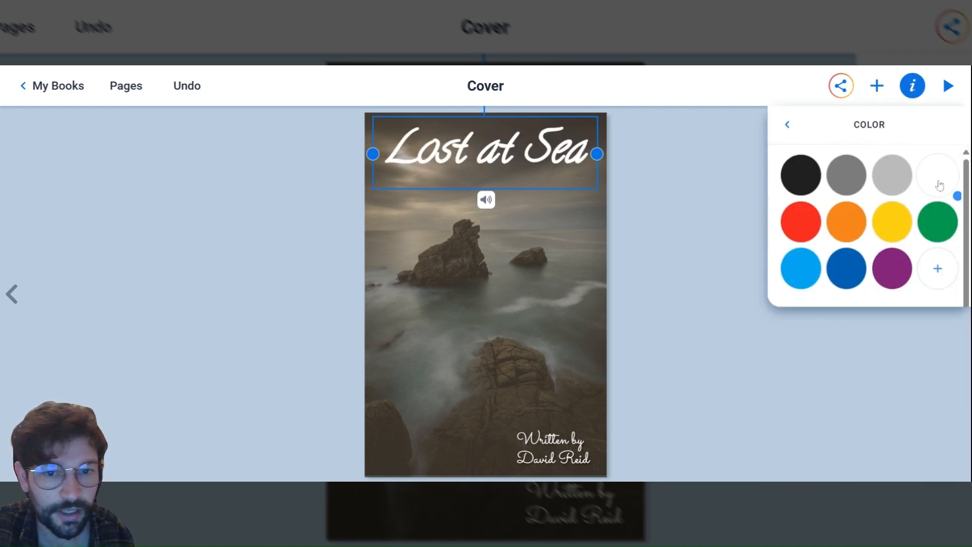
pyautogui.click(729, 325)
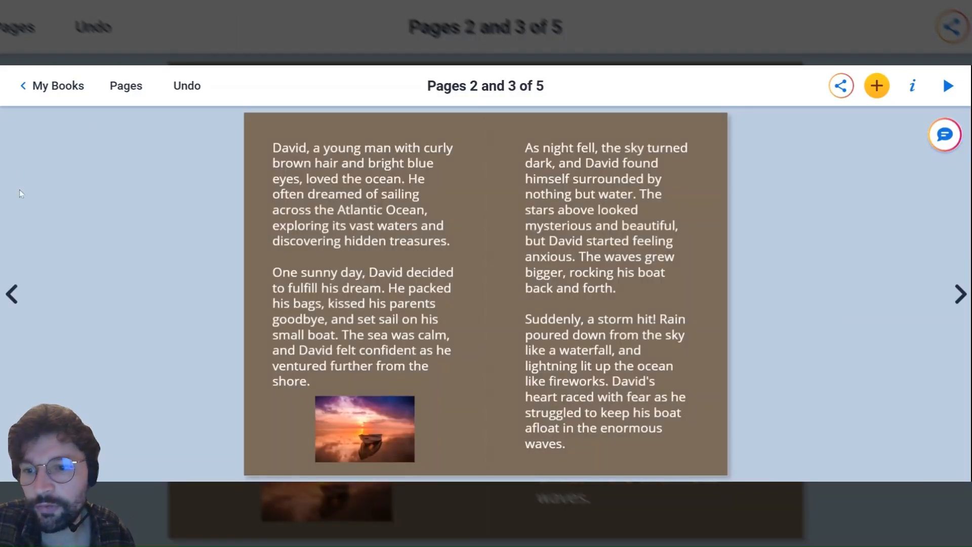
pyautogui.click(14, 294)
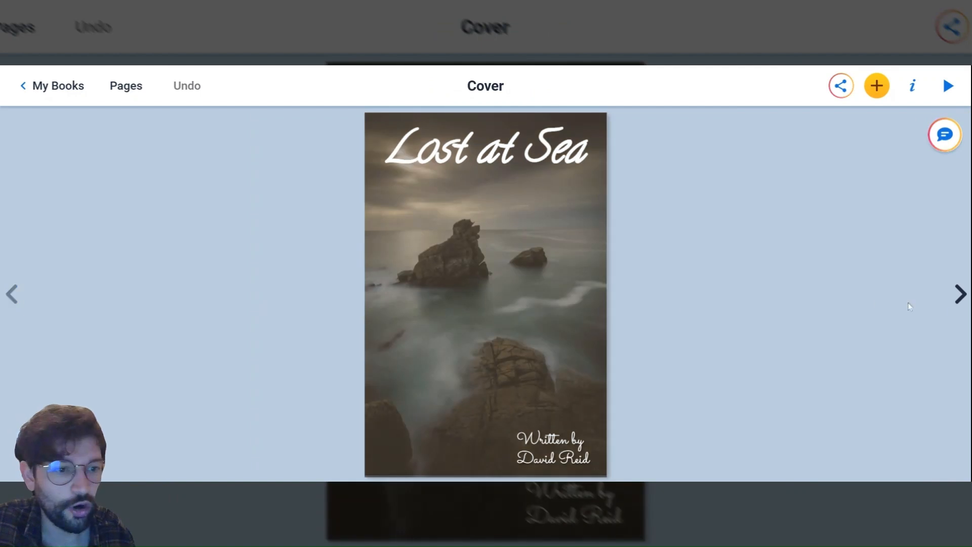
pyautogui.click(960, 294)
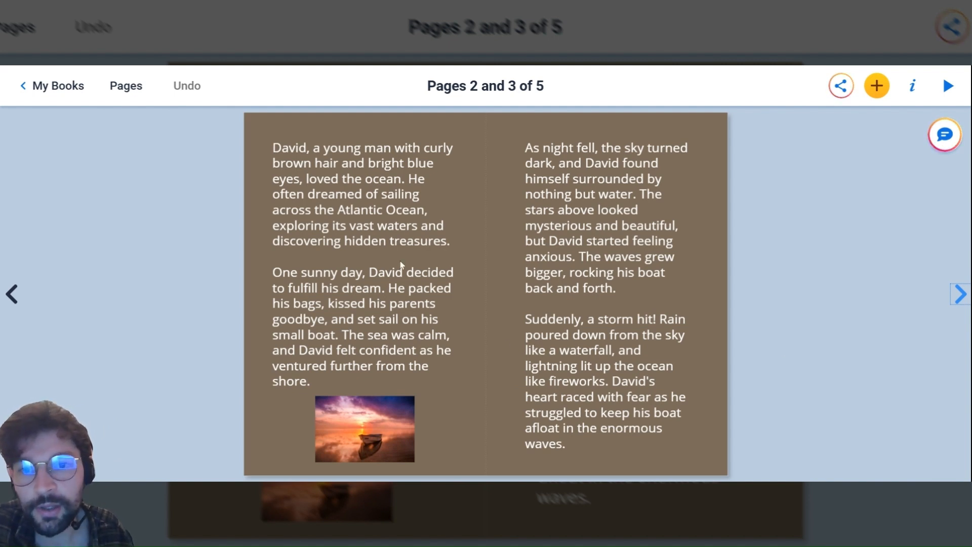
pyautogui.click(960, 294)
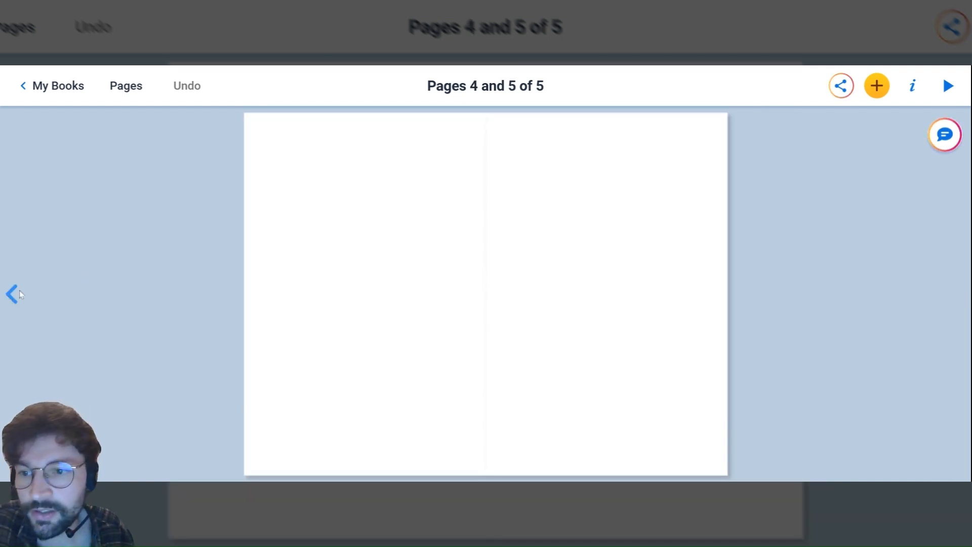
pyautogui.click(12, 293)
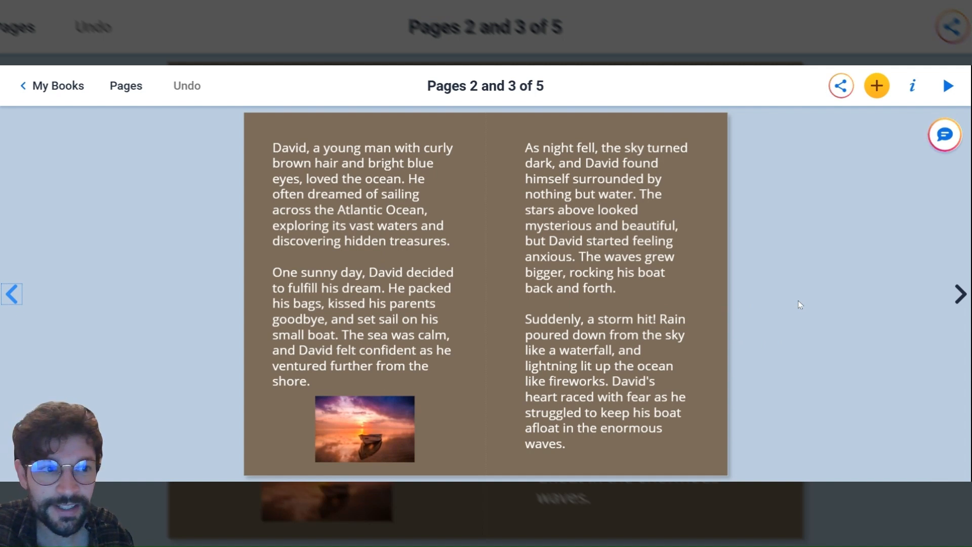
pyautogui.click(960, 293)
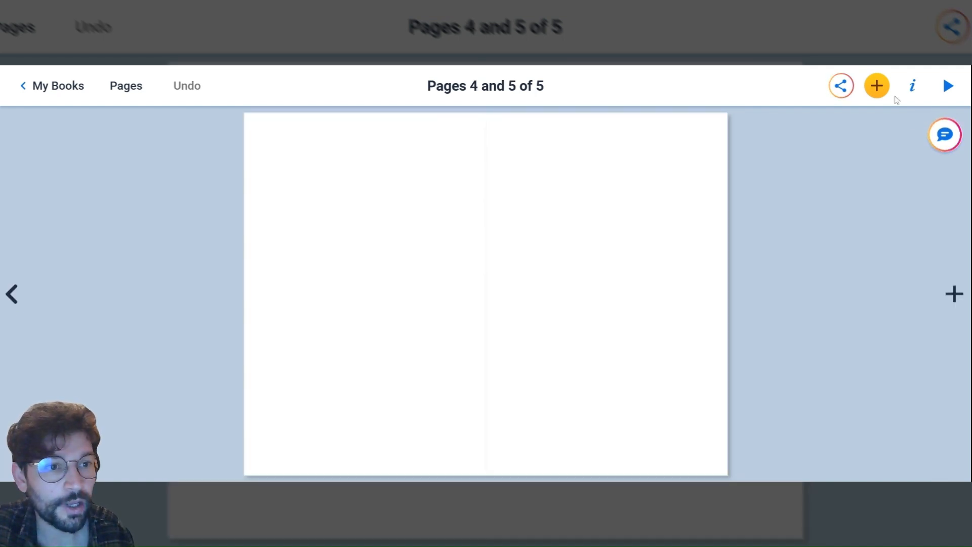
pyautogui.click(879, 95)
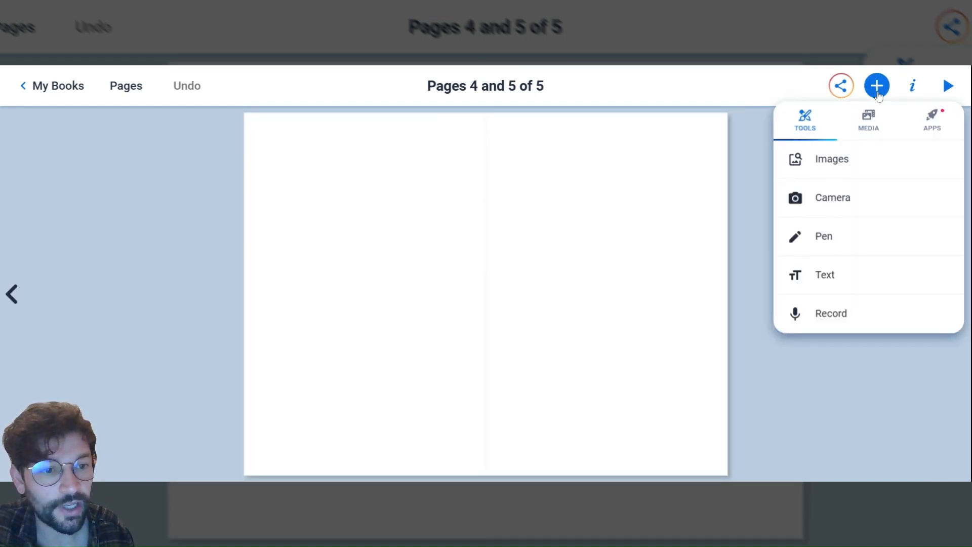
pyautogui.click(827, 277)
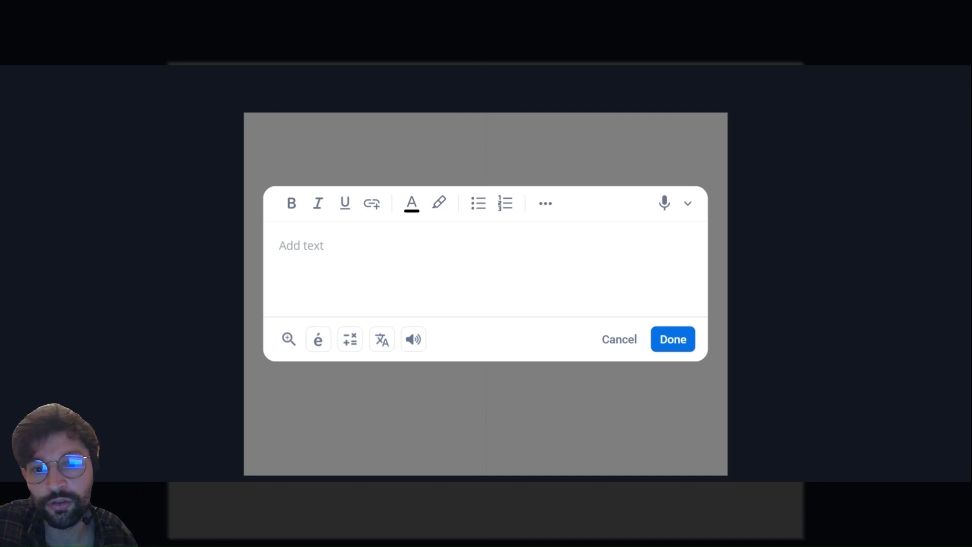
pyautogui.write("As night fell, the sky turned dark, and David found himself surrounded by nothing but water. The stars above looked mysterious and beautiful, but David started feeling anxious. The waves grew bigger, rocking his boat back and forth.  Suddenly, a storm hit! Rain poured down from the sky like a waterfall, and lightning lit up the ocean like fireworks. David's heart raced with fear as he struggled to keep his boat afloat in the enormous waves.")
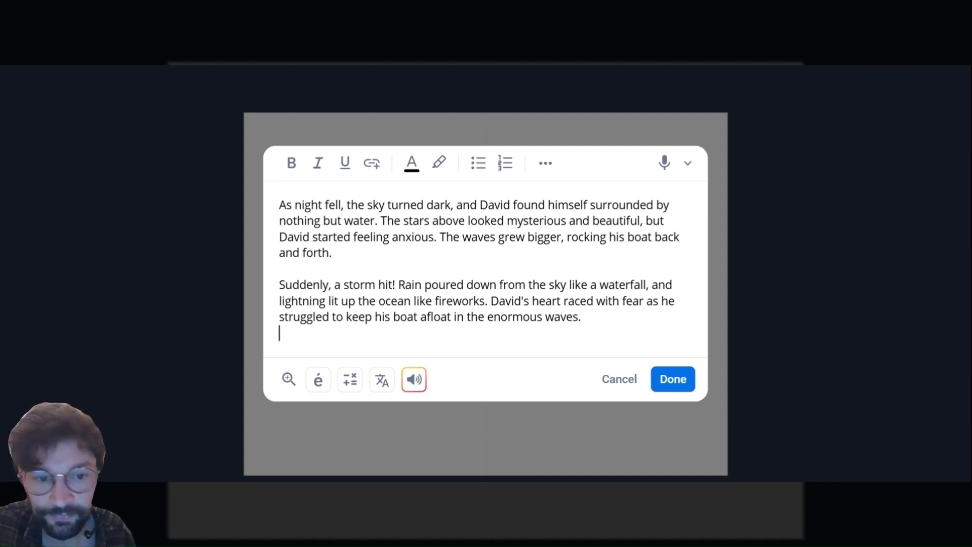
pyautogui.press('Escape')
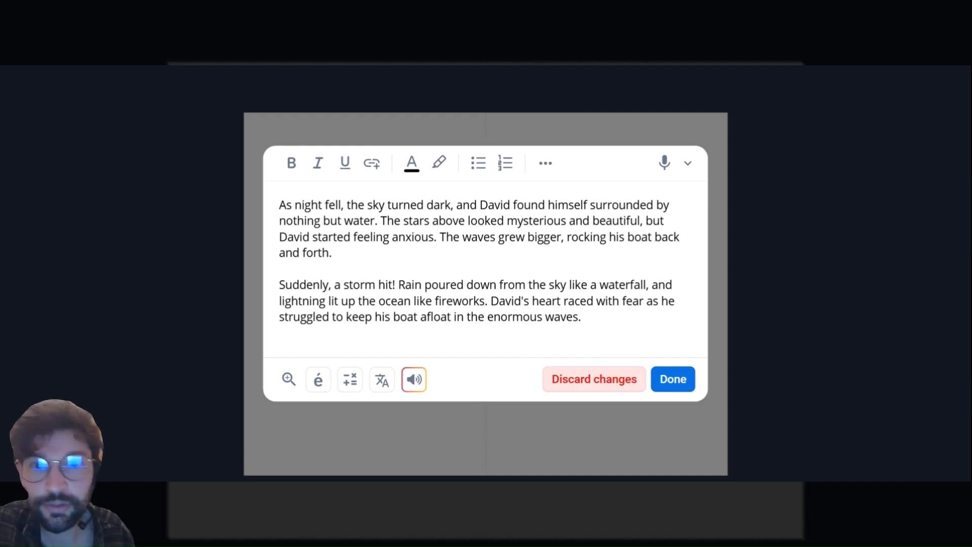
pyautogui.click(591, 388)
pyautogui.click(12, 293)
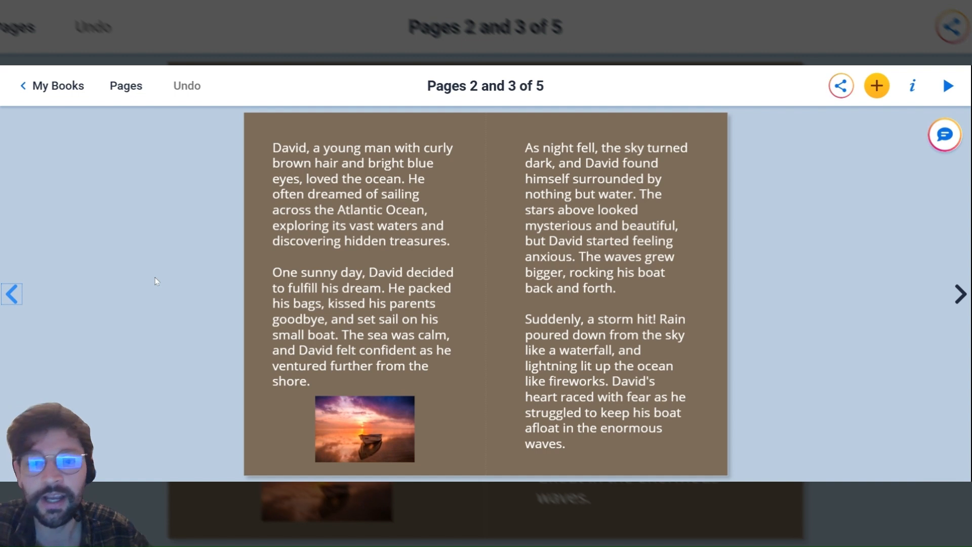
# Step: Try larger and smaller font sizes on the left page's story text and deselect it
pyautogui.click(377, 216)
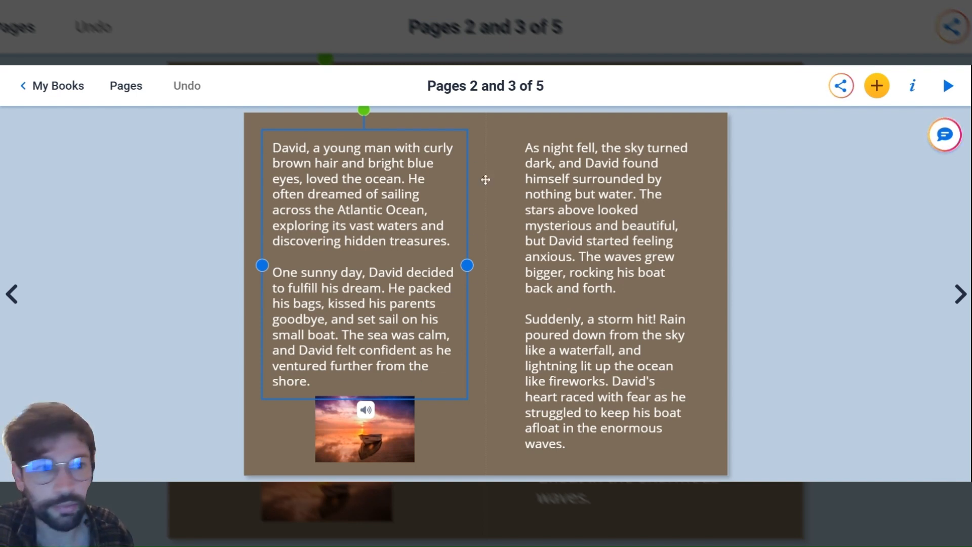
pyautogui.click(912, 87)
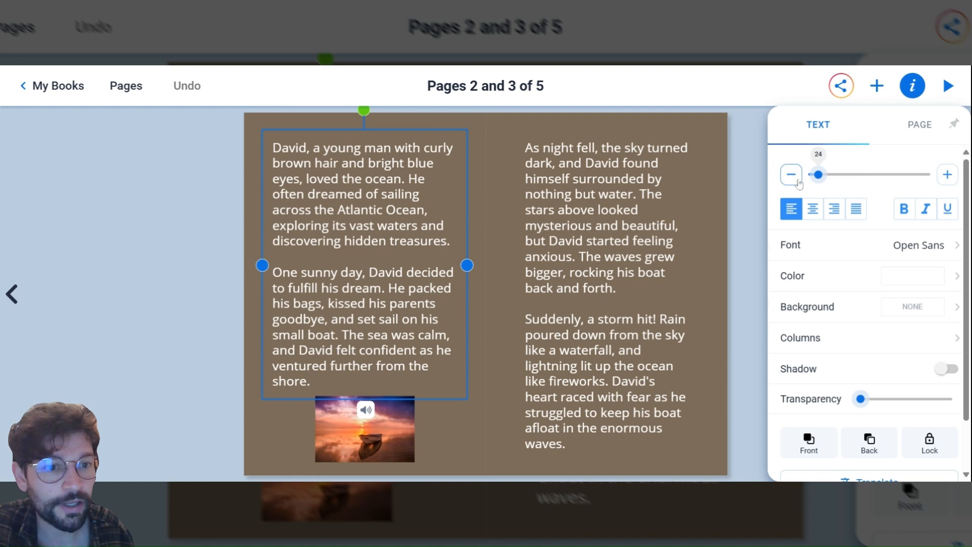
pyautogui.click(947, 174)
pyautogui.click(791, 175)
pyautogui.click(791, 174)
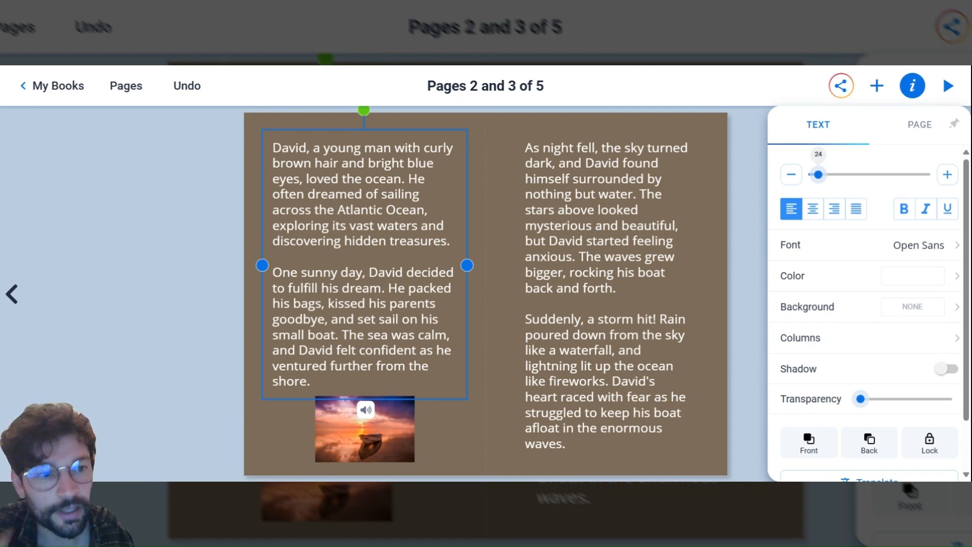
pyautogui.click(746, 251)
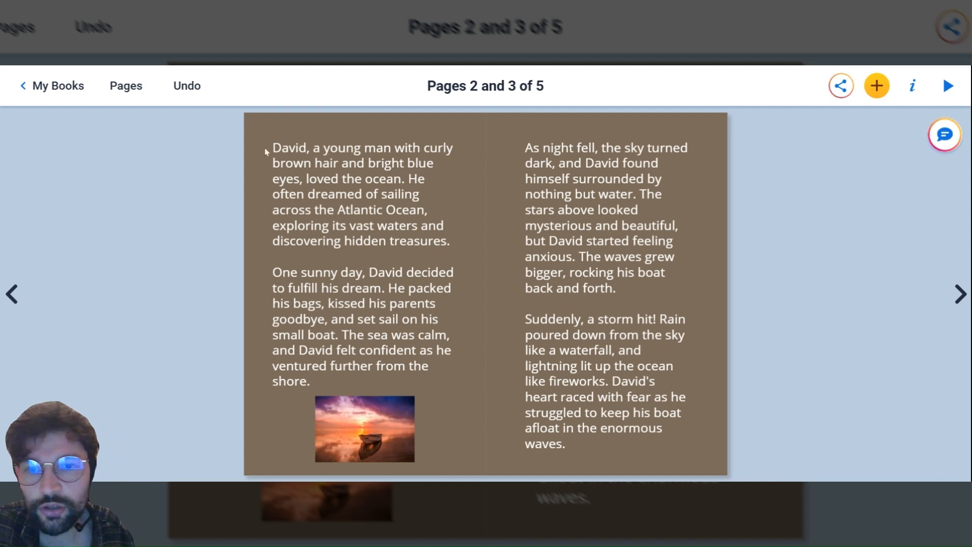
pyautogui.click(353, 214)
pyautogui.click(544, 317)
pyautogui.click(371, 412)
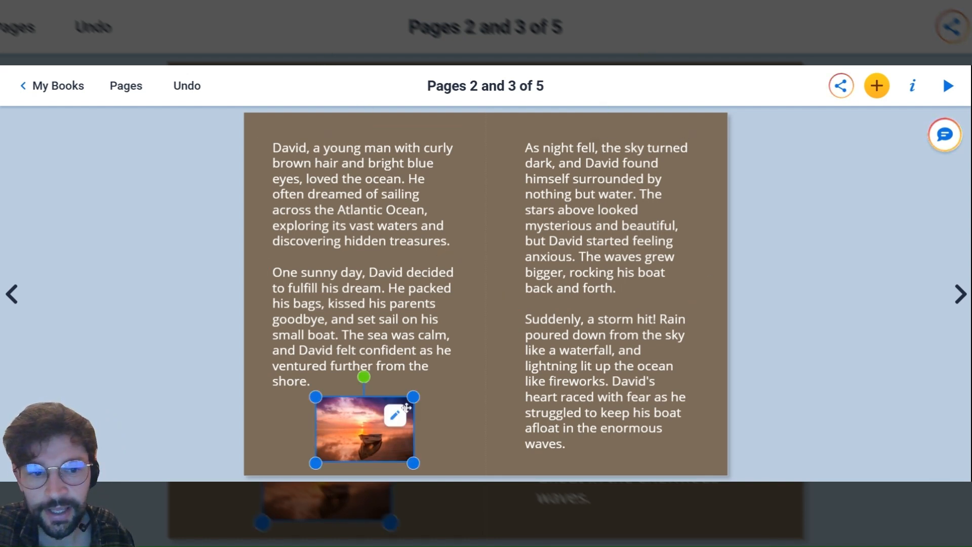
pyautogui.click(725, 359)
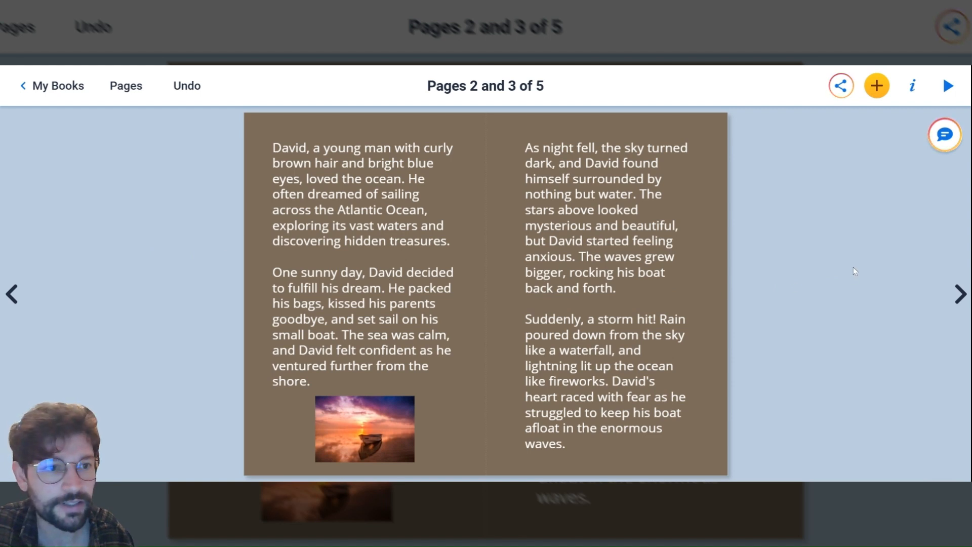
# Step: Try yellow, peach, light blue, teal, purple, black and olive backgrounds on pages 2 and 3, and return to brown
pyautogui.click(912, 93)
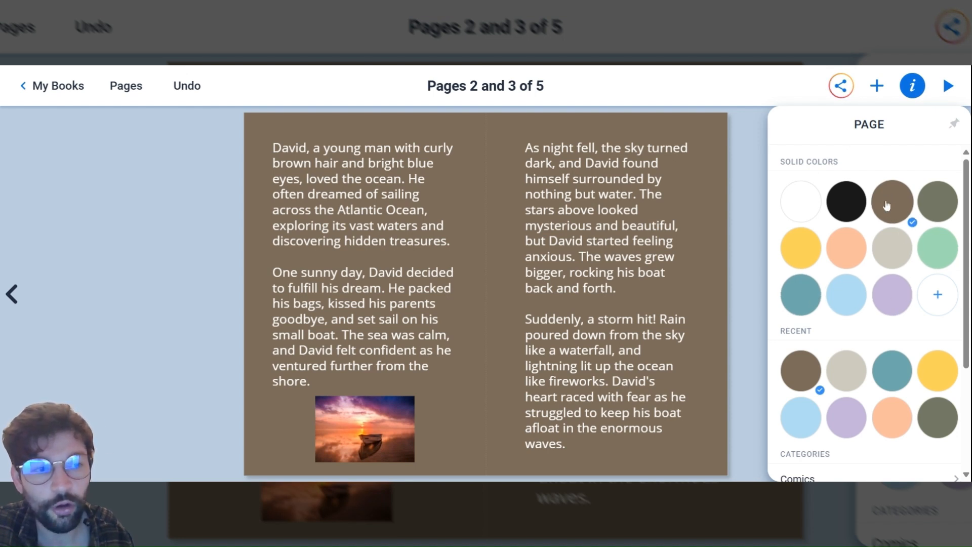
pyautogui.click(843, 253)
pyautogui.click(809, 250)
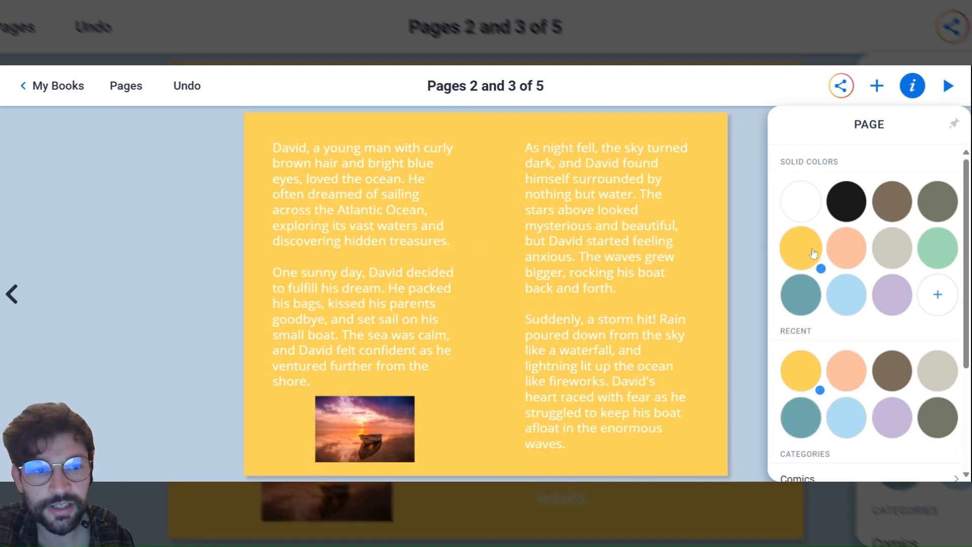
pyautogui.click(844, 248)
pyautogui.click(847, 293)
pyautogui.click(802, 296)
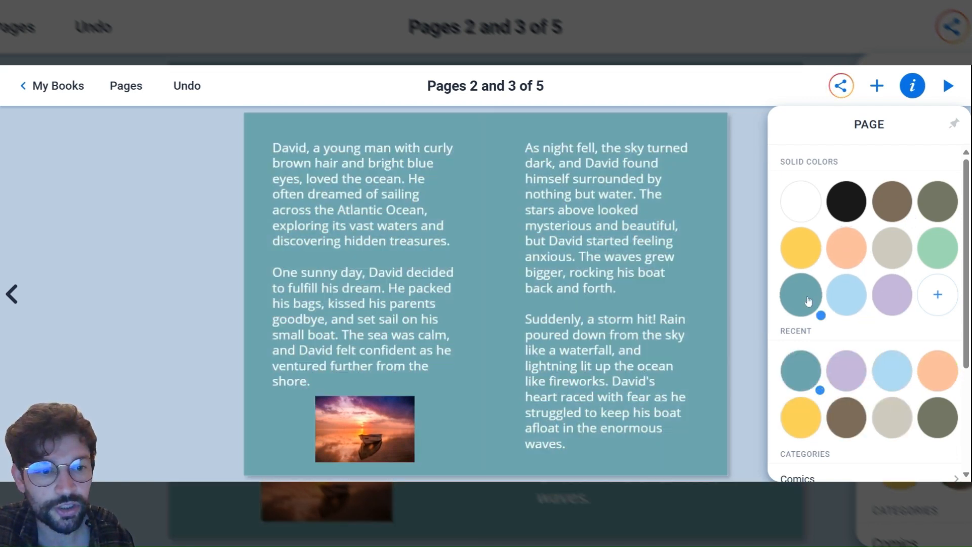
pyautogui.click(891, 295)
pyautogui.click(845, 248)
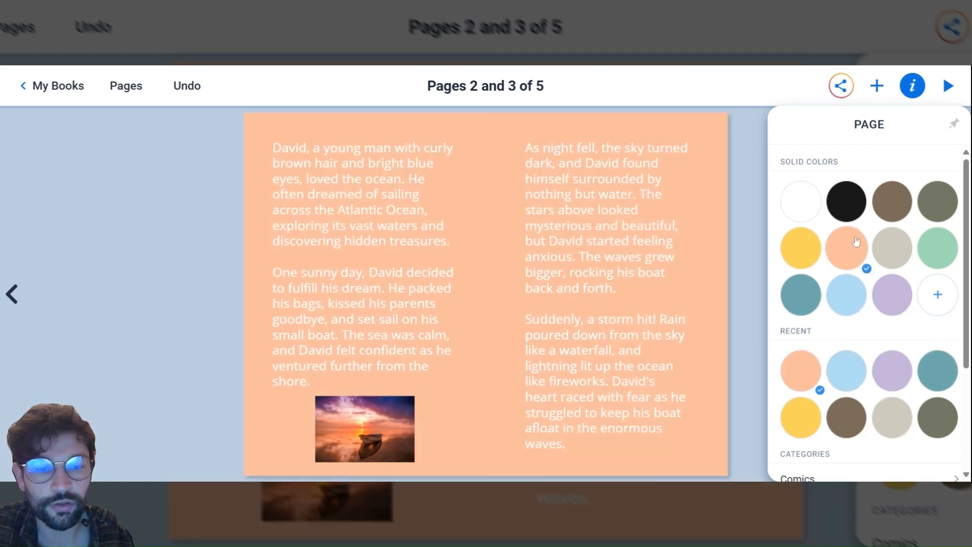
pyautogui.click(845, 202)
pyautogui.click(921, 210)
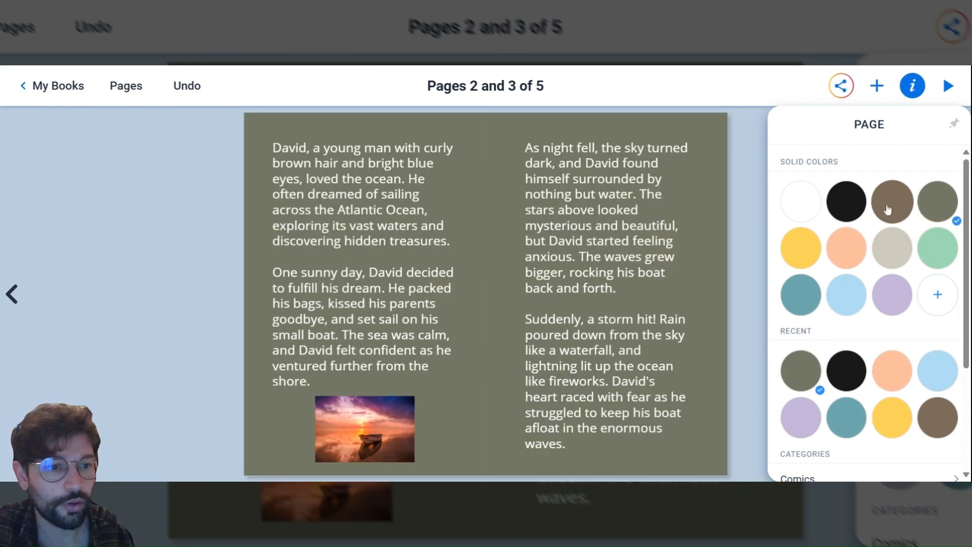
pyautogui.click(889, 208)
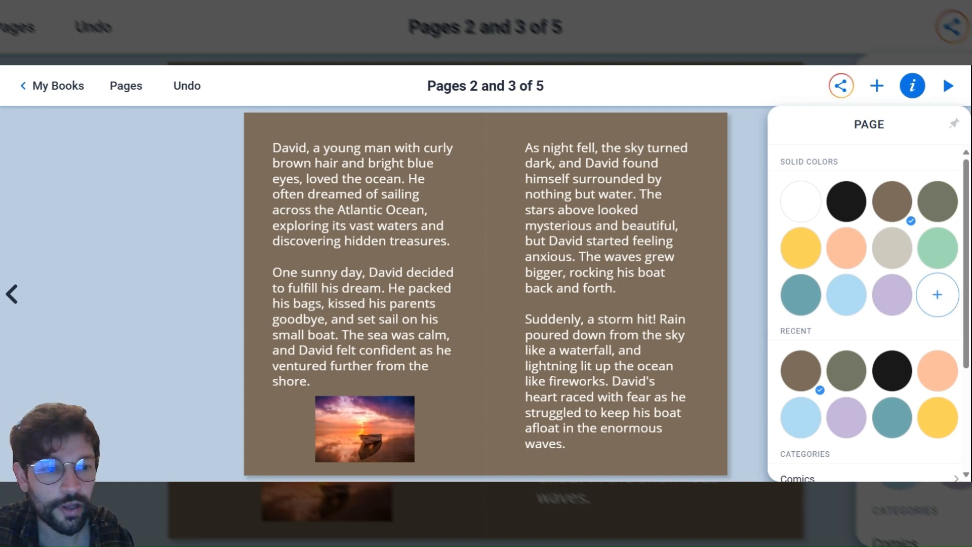
pyautogui.click(753, 258)
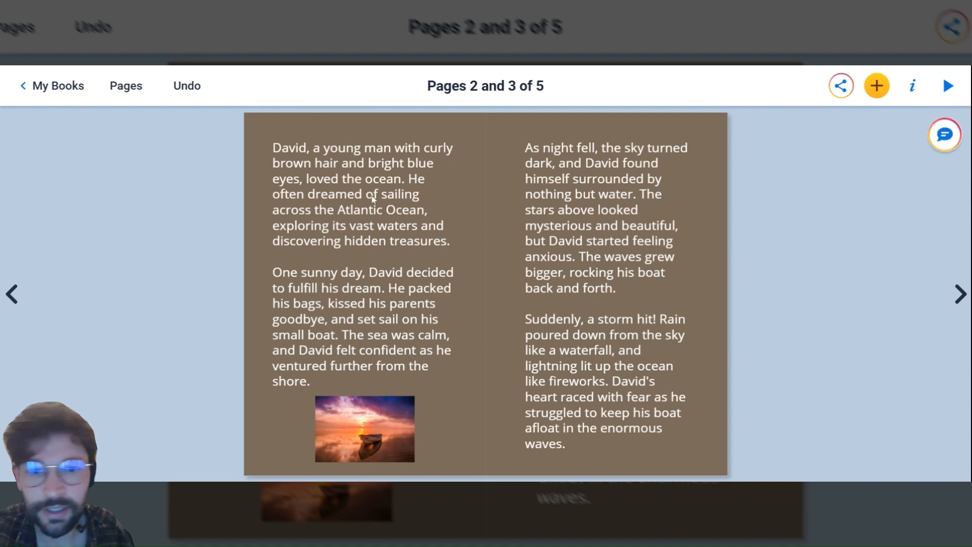
# Step: Record an audio clip of about 13 seconds for pages 2 and 3 and place its icon in the left page's bottom-left corner
pyautogui.click(881, 88)
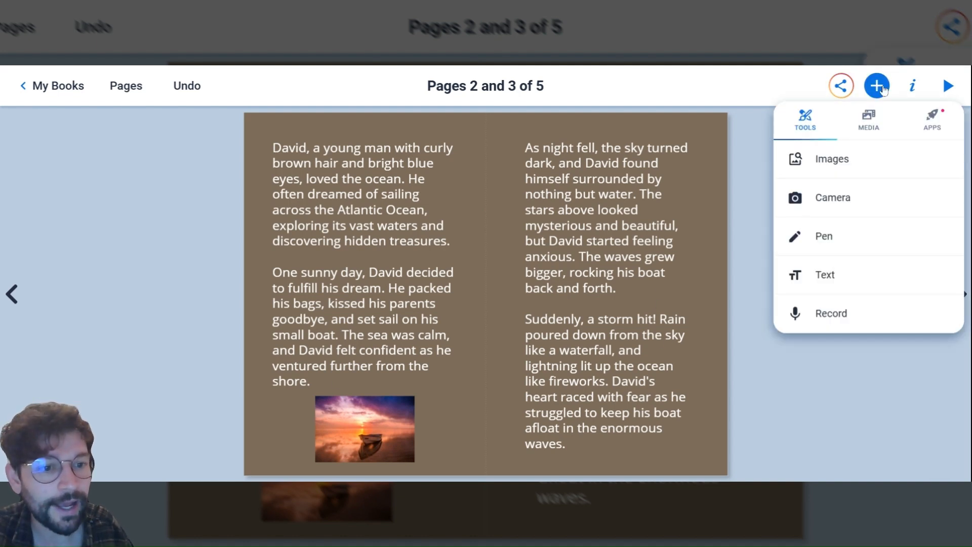
pyautogui.click(850, 315)
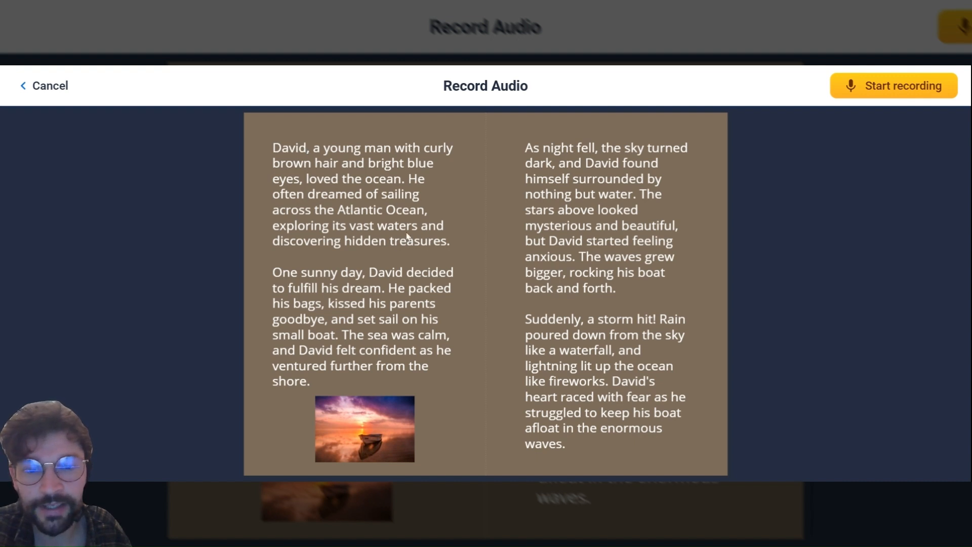
pyautogui.click(906, 91)
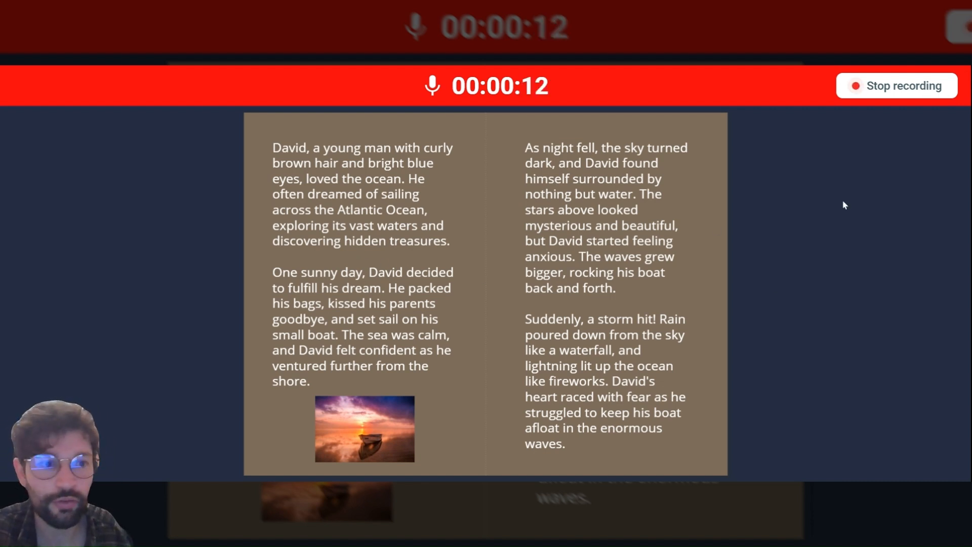
pyautogui.click(911, 90)
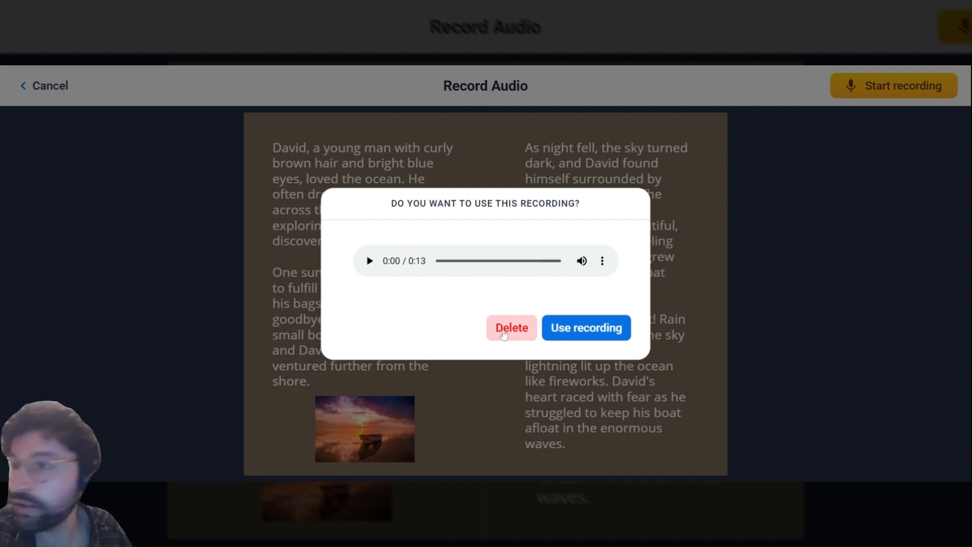
pyautogui.click(591, 338)
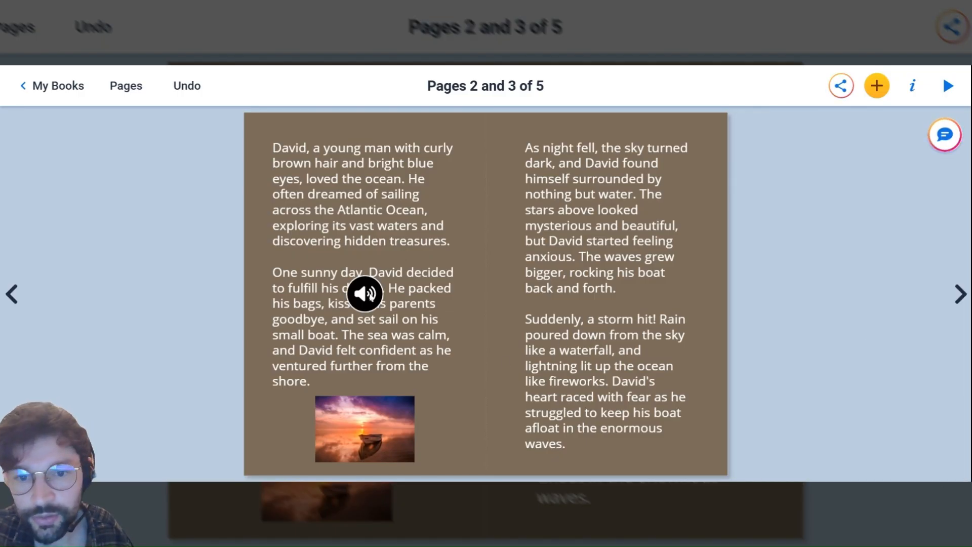
pyautogui.moveTo(365, 293); pyautogui.dragTo(271, 457)
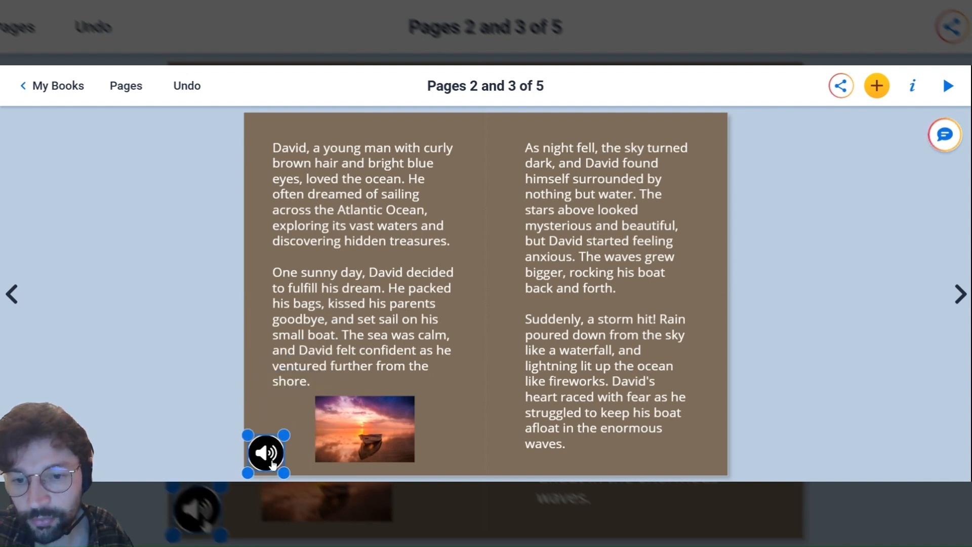
pyautogui.click(775, 379)
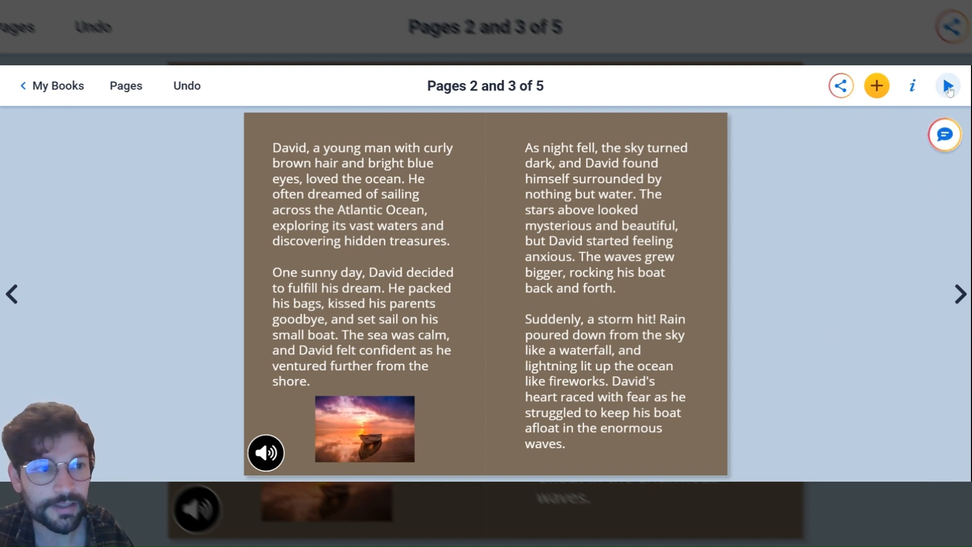
# Step: Preview the book in reading mode, turning back to the cover and forward again
pyautogui.click(948, 87)
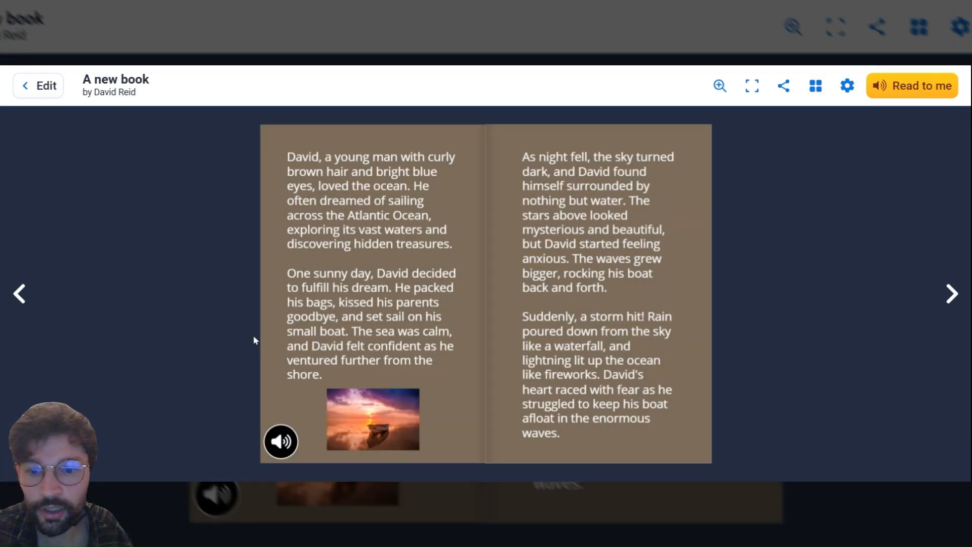
pyautogui.click(20, 293)
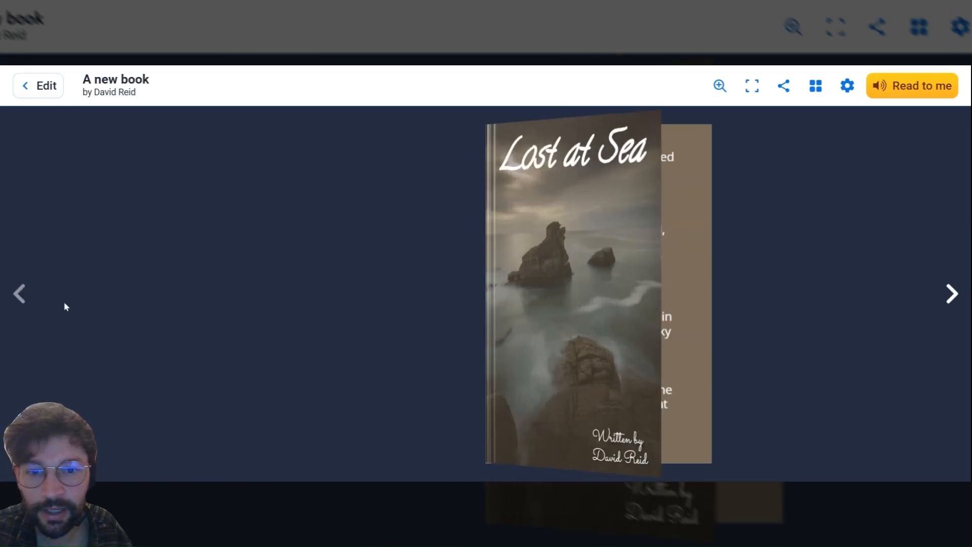
pyautogui.click(952, 294)
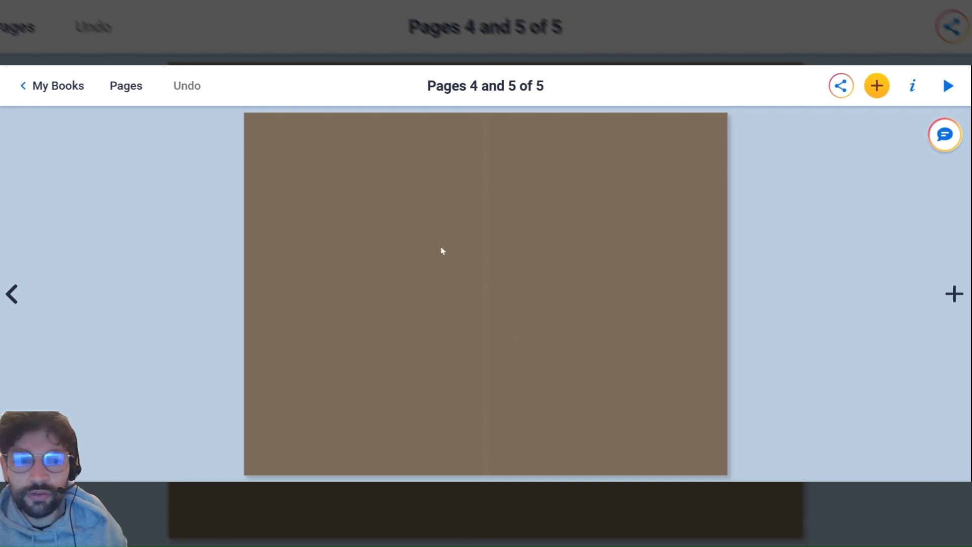
# Step: In a new text box for pages 4 and 5, clear a trial "test" and dictate the paragraph from "Hours passed before the storm" to "he spotted Small Island."
pyautogui.click(877, 87)
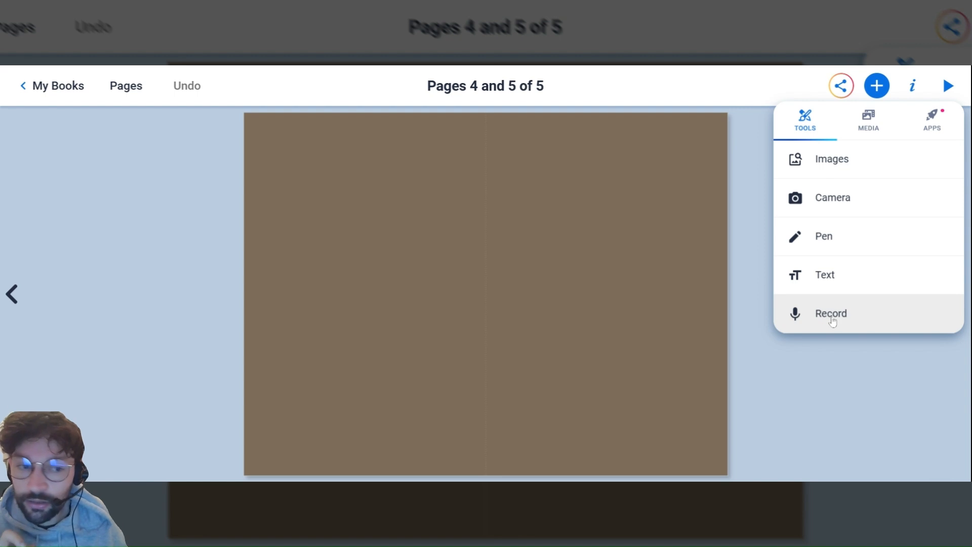
pyautogui.click(829, 288)
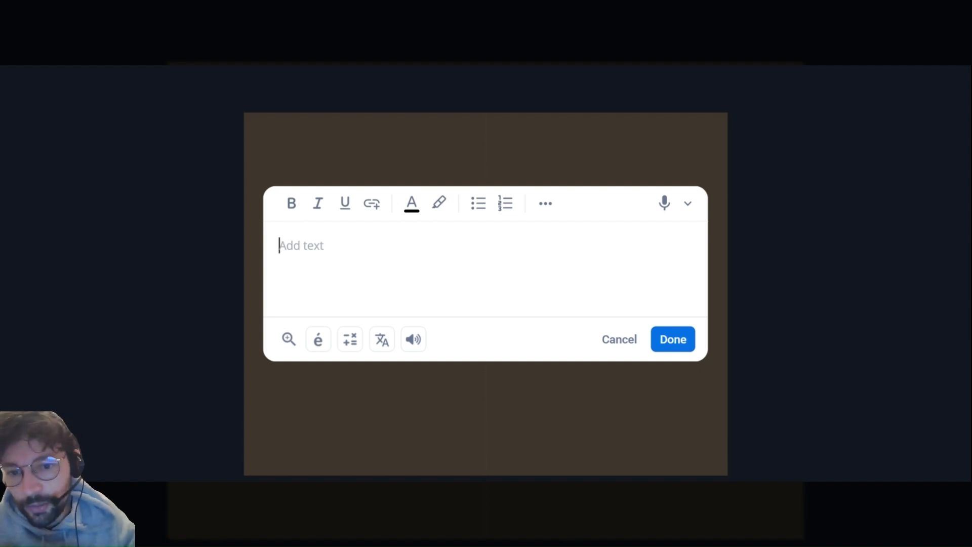
pyautogui.write('test')
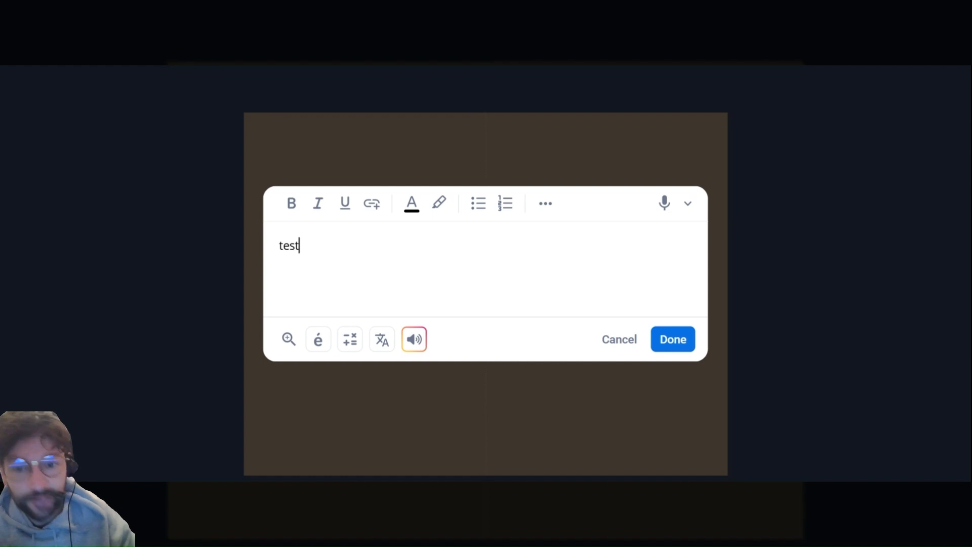
pyautogui.press('BackSpace')
pyautogui.press('BackSpace')
pyautogui.press('BackSpace')
pyautogui.press('BackSpace')
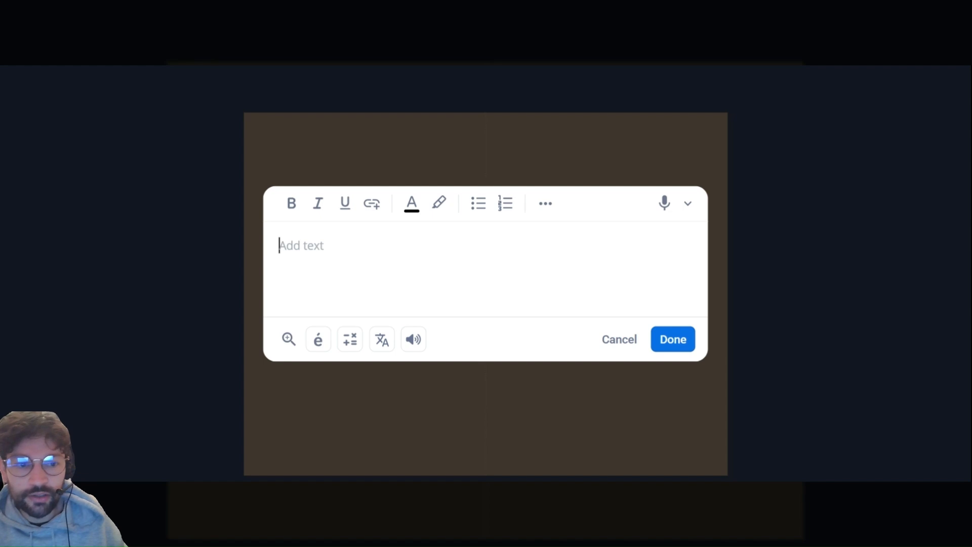
pyautogui.click(660, 209)
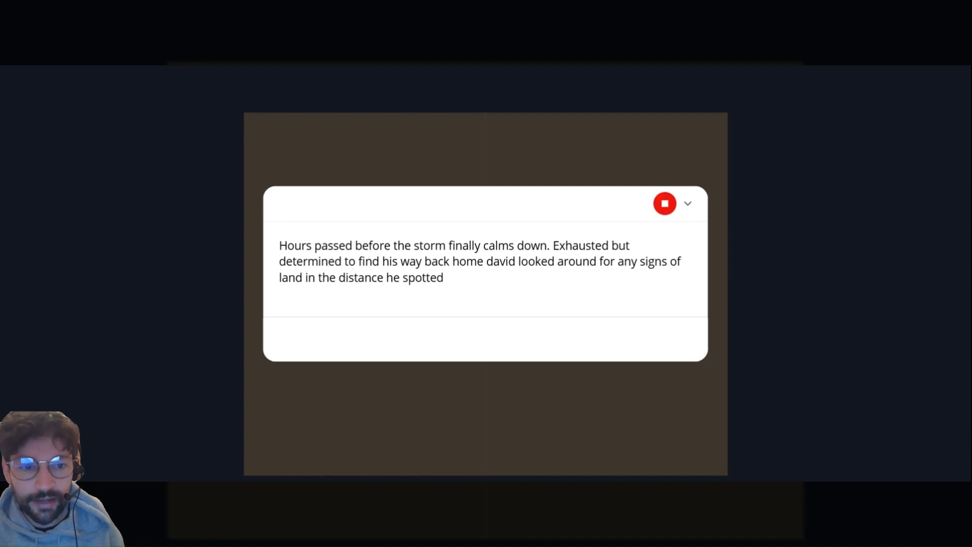
pyautogui.click(665, 205)
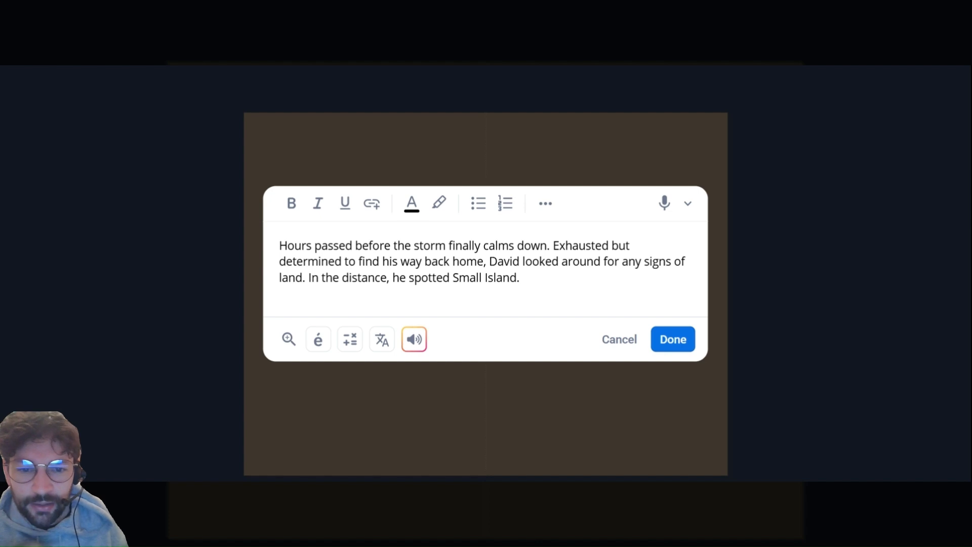
# Step: Change "Small" to lowercase "small" in the dictated paragraph and finish editing the text
pyautogui.click(459, 277)
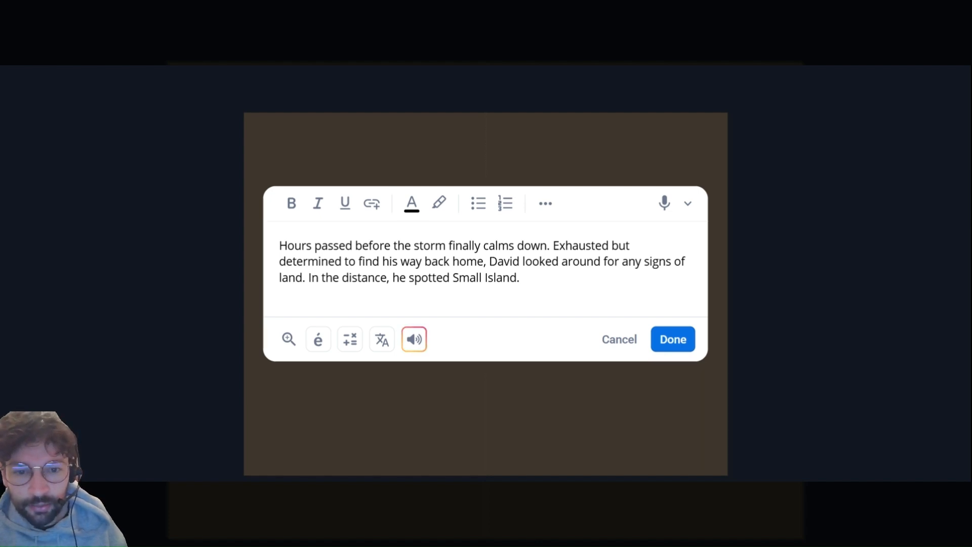
pyautogui.press('BackSpace')
pyautogui.write('s')
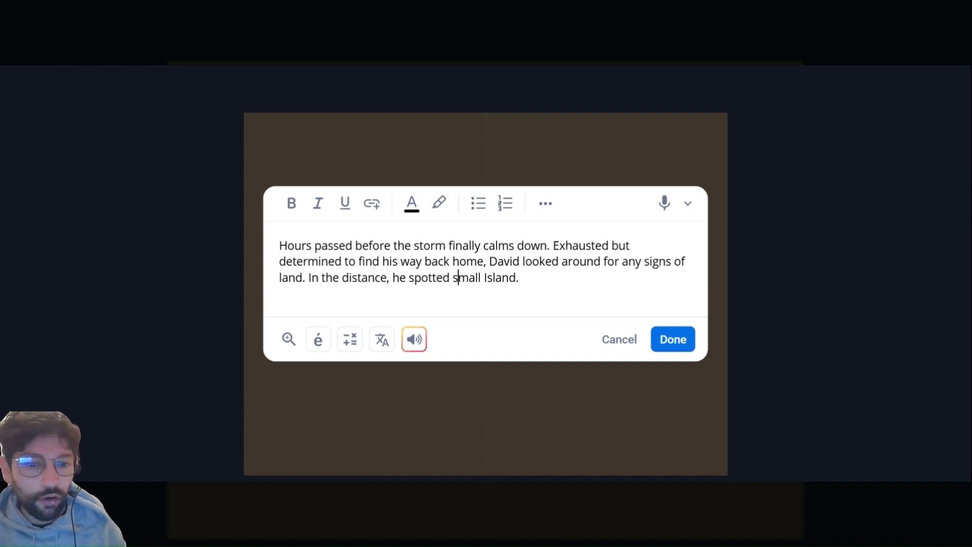
pyautogui.click(671, 342)
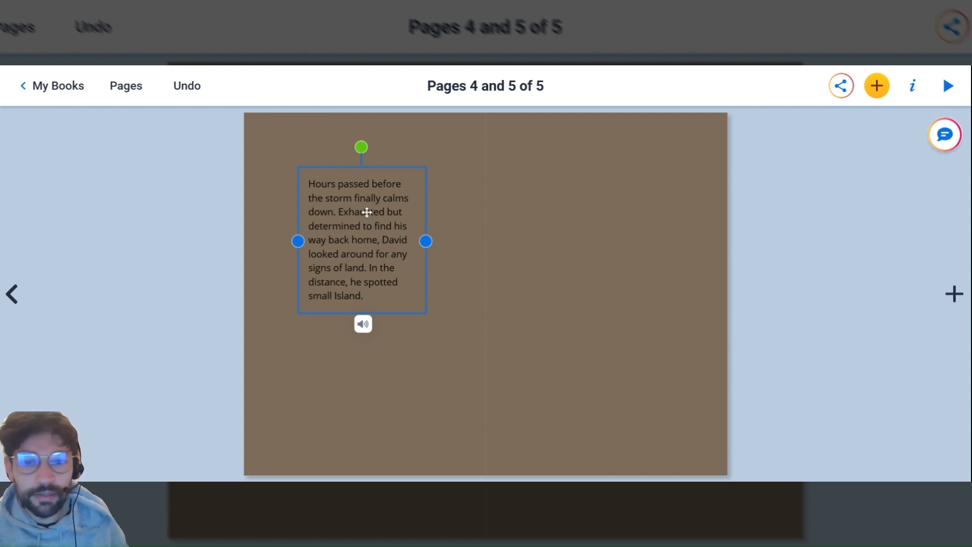
# Step: Set the text color of the paragraph on pages 4 and 5 to white
pyautogui.click(919, 91)
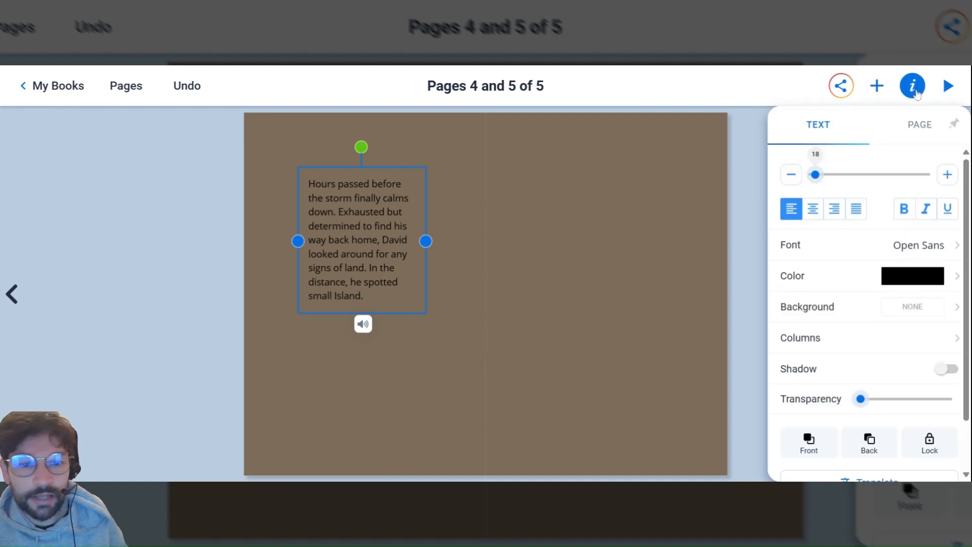
pyautogui.click(910, 277)
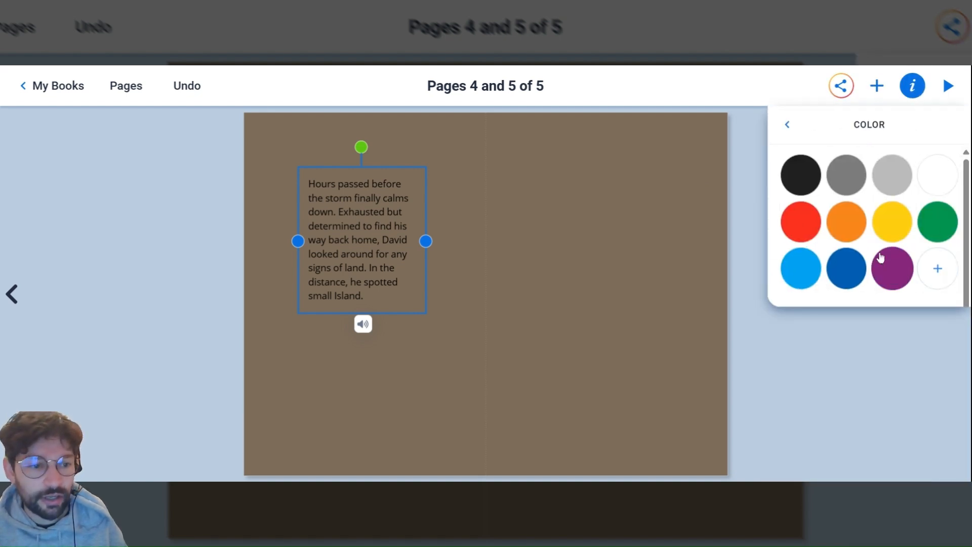
pyautogui.click(934, 167)
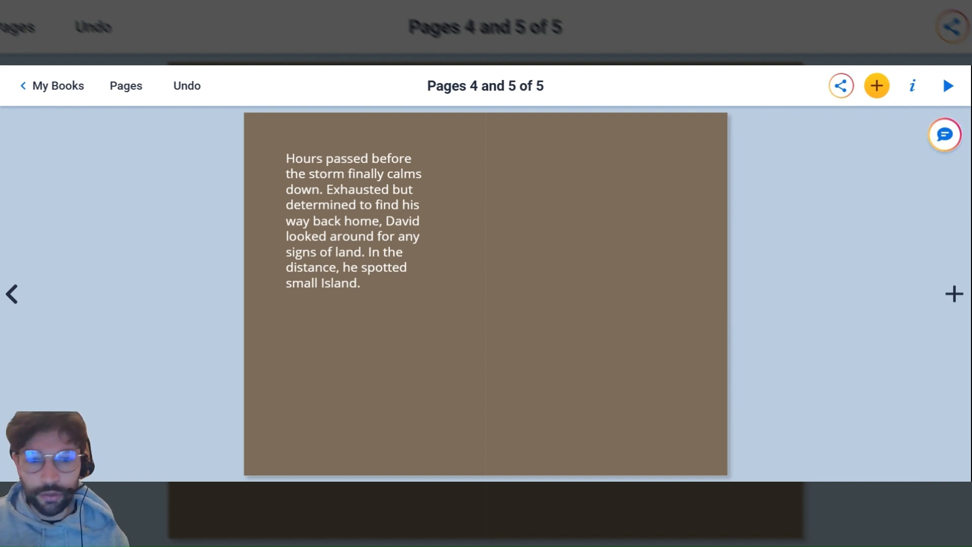
# Step: Sketch a boat below the paragraph with the auto-draw pen, replace it with the suggested sailboat on waves, and save the drawing
pyautogui.click(11, 295)
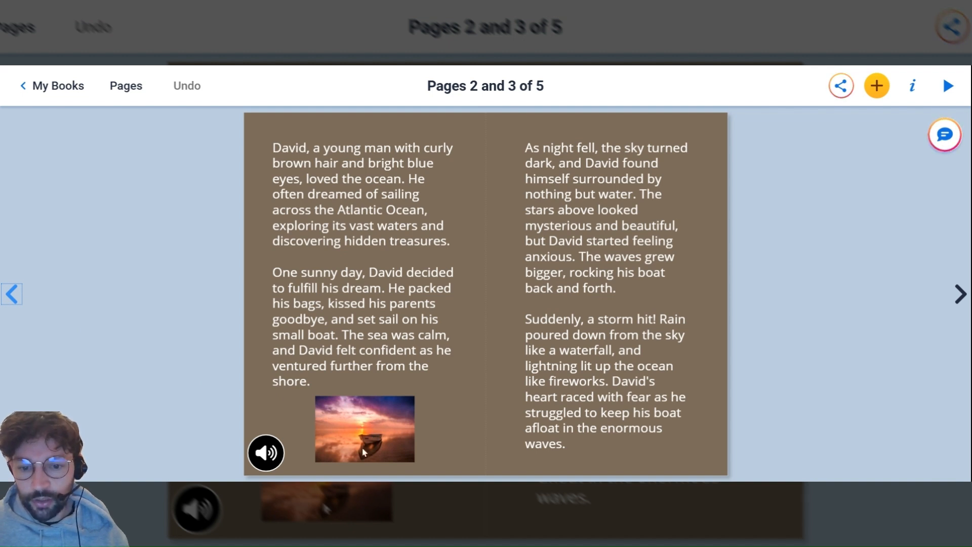
pyautogui.click(961, 304)
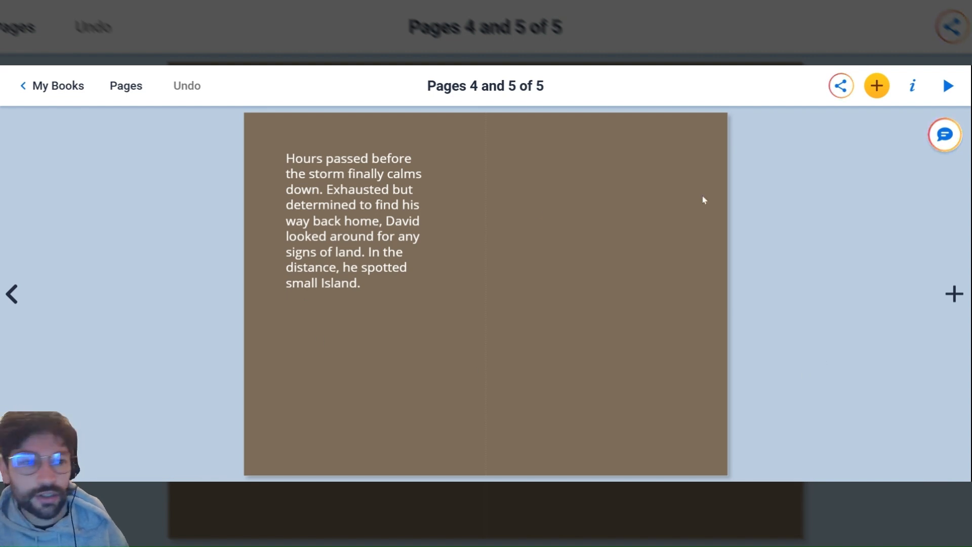
pyautogui.click(878, 88)
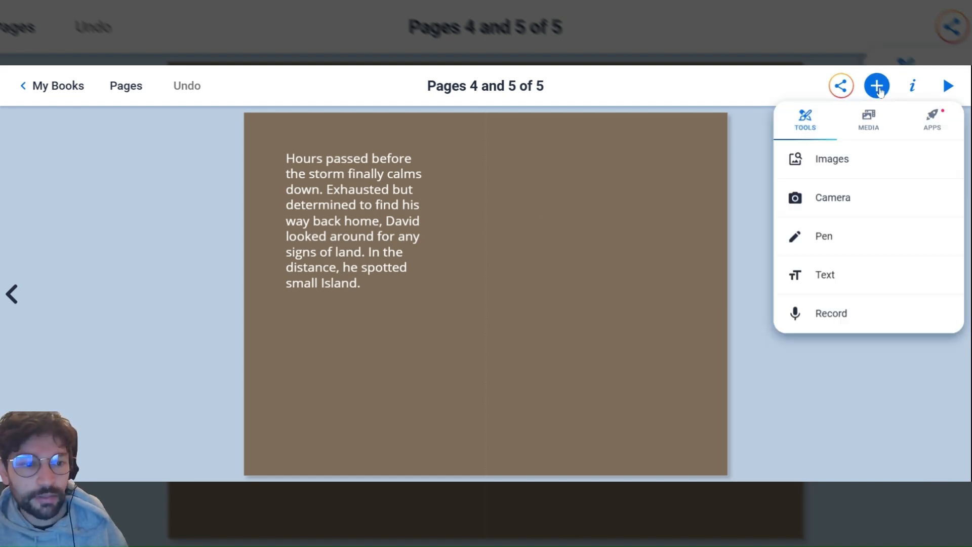
pyautogui.click(831, 234)
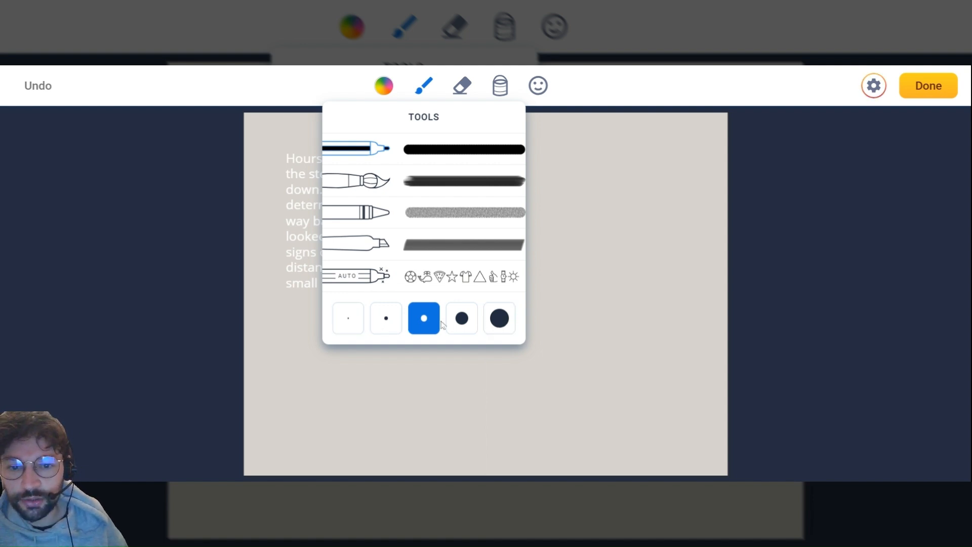
pyautogui.click(359, 282)
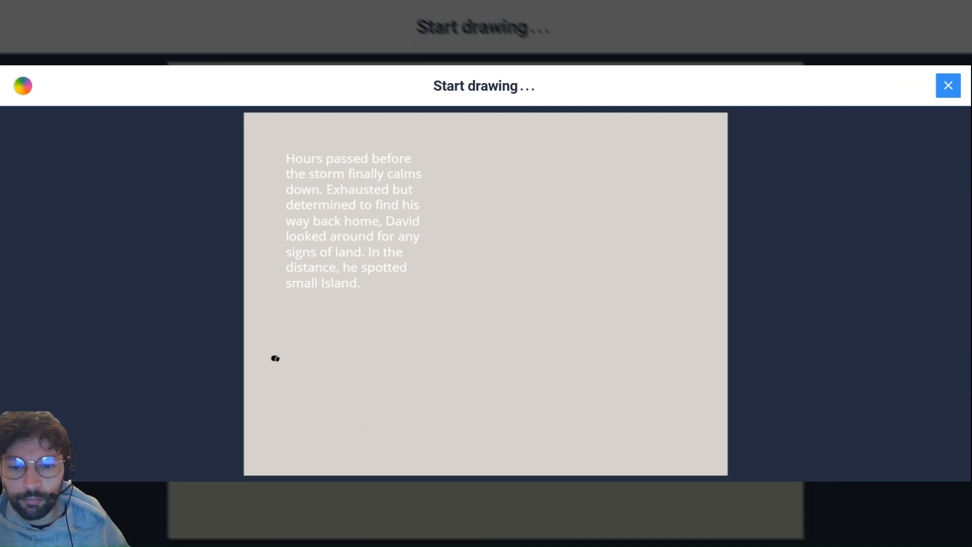
pyautogui.moveTo(275, 358)
pyautogui.mouseDown()
pyautogui.moveTo(351, 396)
pyautogui.moveTo(444, 355)
pyautogui.moveTo(442, 402)
pyautogui.moveTo(365, 462)
pyautogui.moveTo(280, 413)
pyautogui.moveTo(268, 353)
pyautogui.mouseUp()
pyautogui.moveTo(374, 397)
pyautogui.mouseDown()
pyautogui.moveTo(379, 305)
pyautogui.moveTo(308, 334)
pyautogui.moveTo(374, 336)
pyautogui.mouseUp()
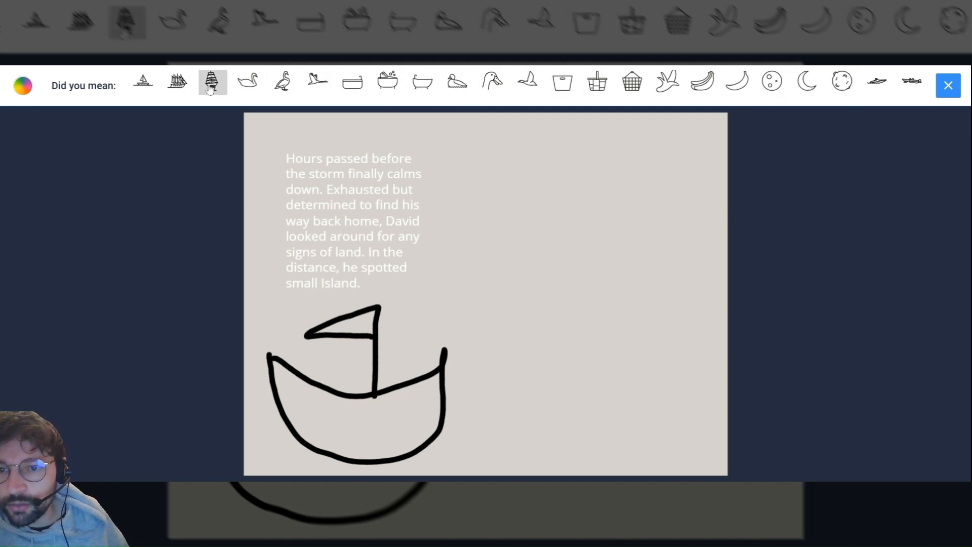
pyautogui.click(143, 82)
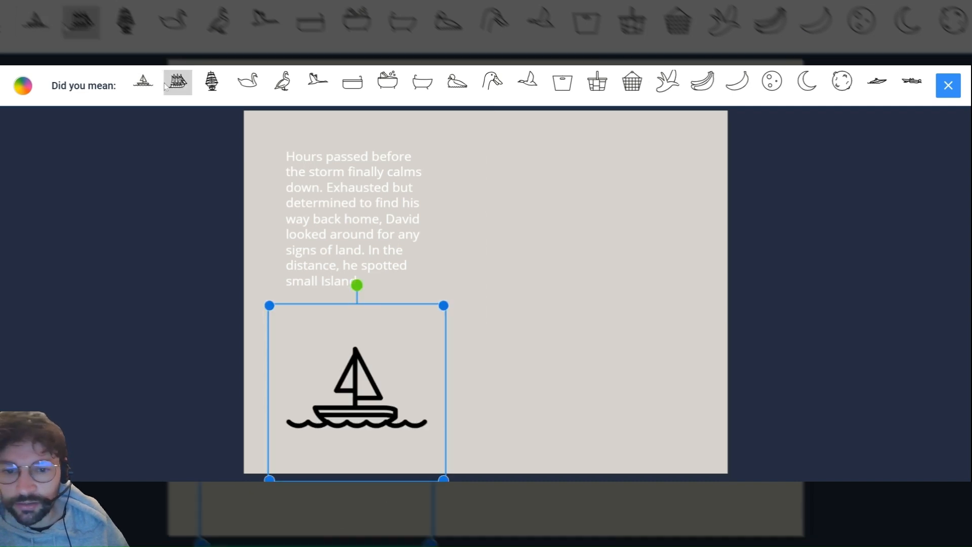
pyautogui.click(948, 85)
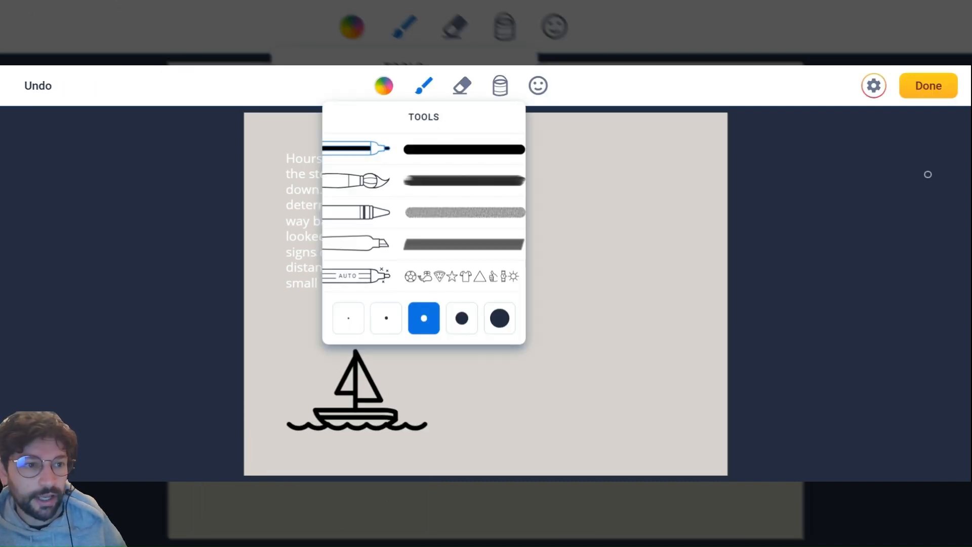
pyautogui.click(945, 91)
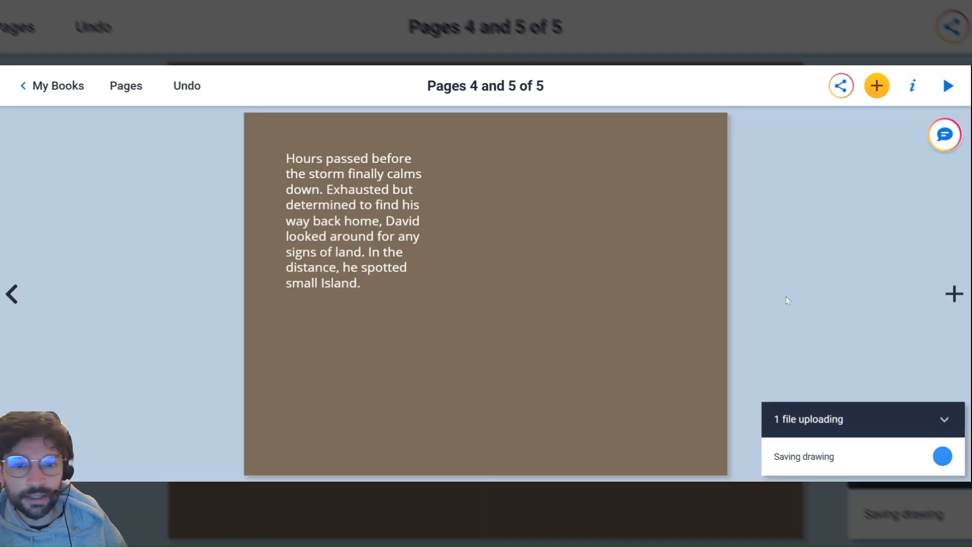
# Step: Enlarge the sailboat drawing slightly, reposition it below the paragraph, and check its image properties
pyautogui.click(382, 388)
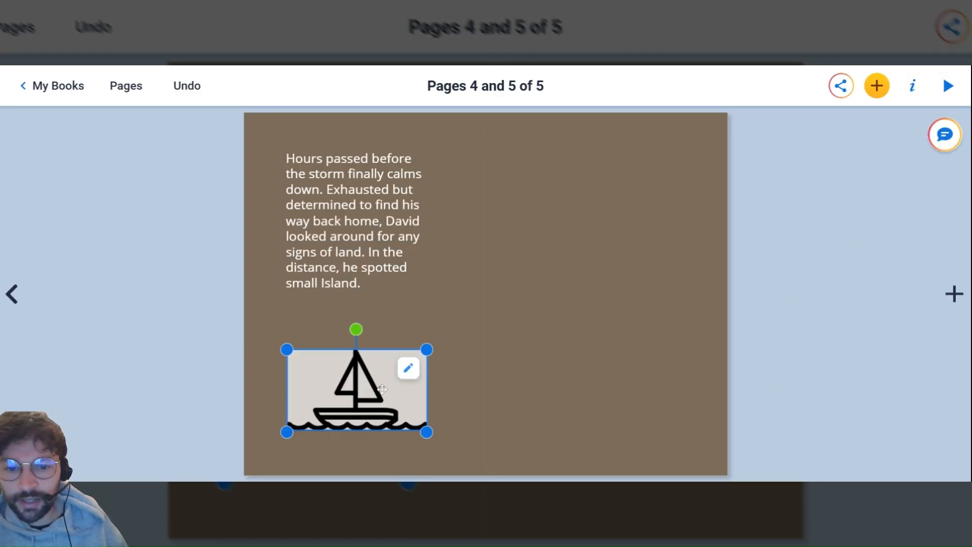
pyautogui.moveTo(426, 349); pyautogui.dragTo(442, 339)
pyautogui.moveTo(392, 380); pyautogui.dragTo(389, 376)
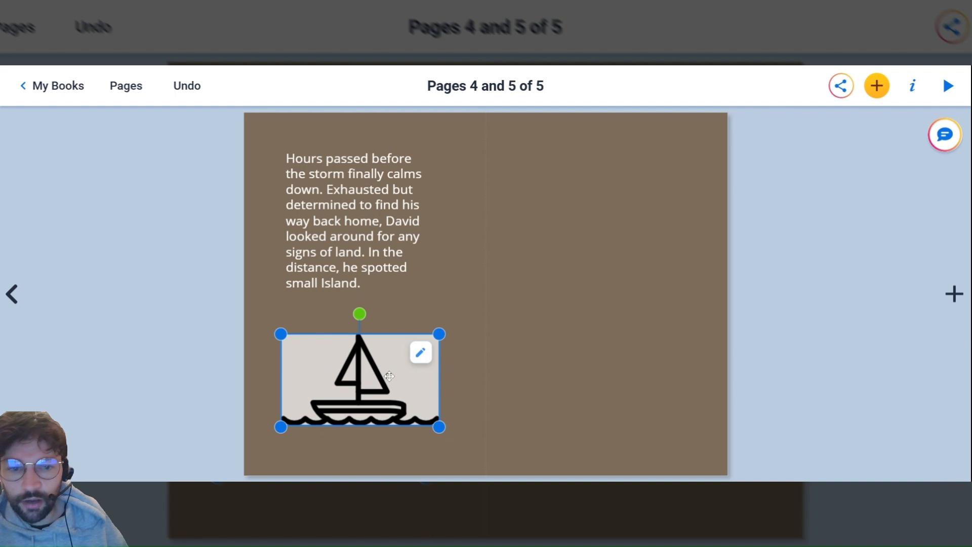
pyautogui.click(910, 89)
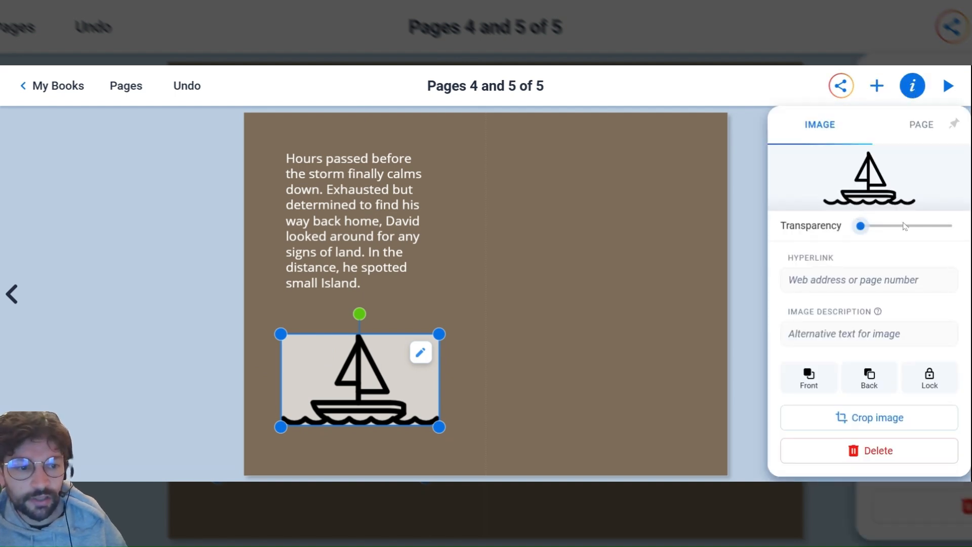
pyautogui.click(368, 382)
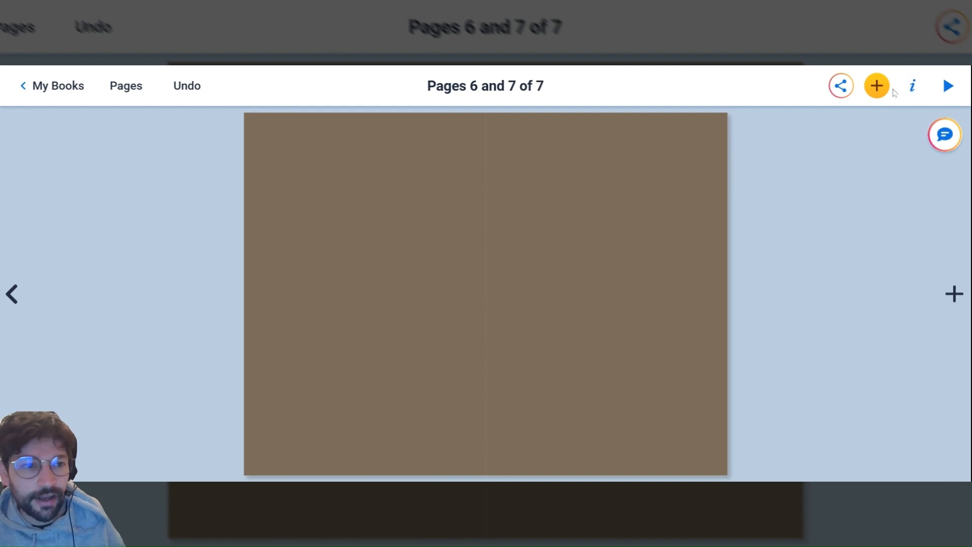
# Step: Add a dark green hexagon shape to pages 6 and 7 and place it in the left page's top-left corner
pyautogui.click(877, 89)
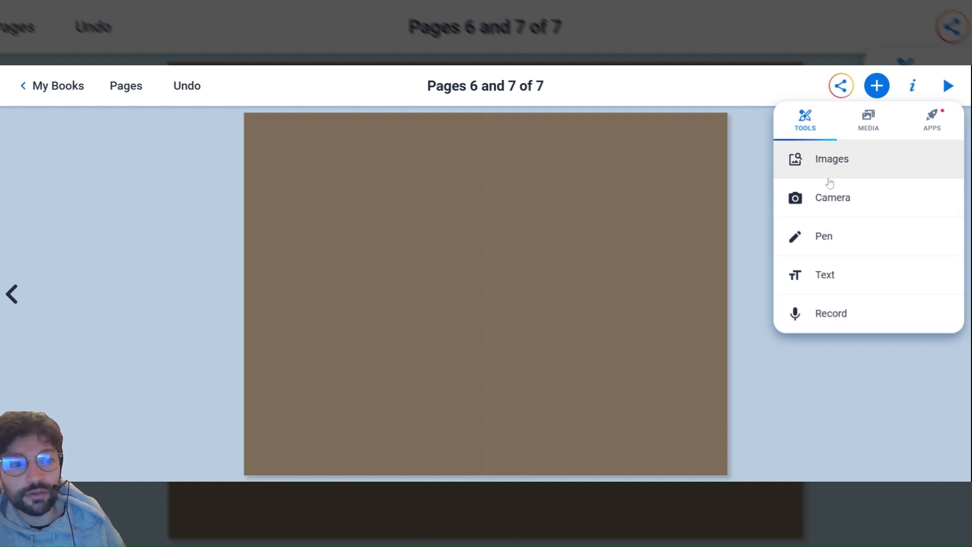
pyautogui.click(866, 129)
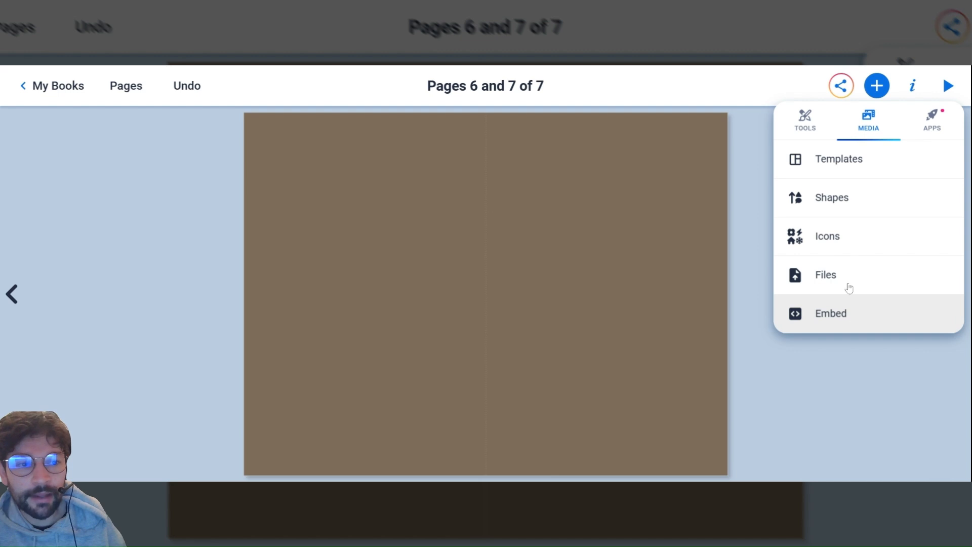
pyautogui.click(834, 201)
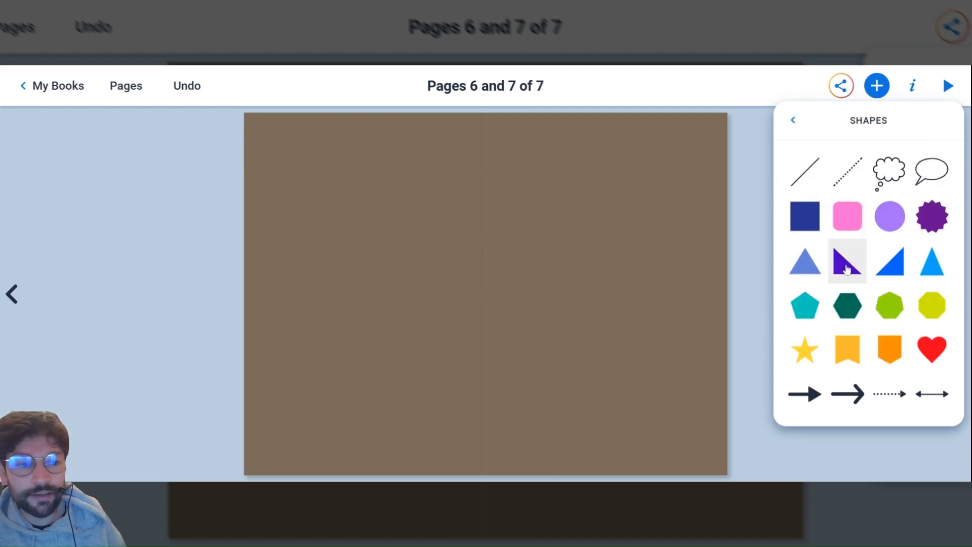
pyautogui.click(847, 305)
pyautogui.moveTo(495, 274); pyautogui.dragTo(316, 147)
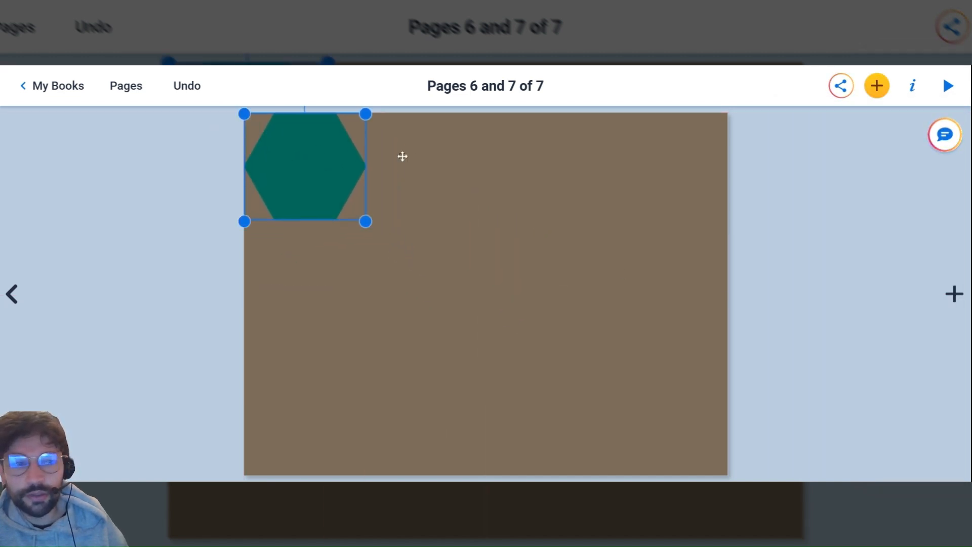
# Step: Add a pink rounded rectangle and place it below the hexagon near the middle of the left page
pyautogui.click(877, 85)
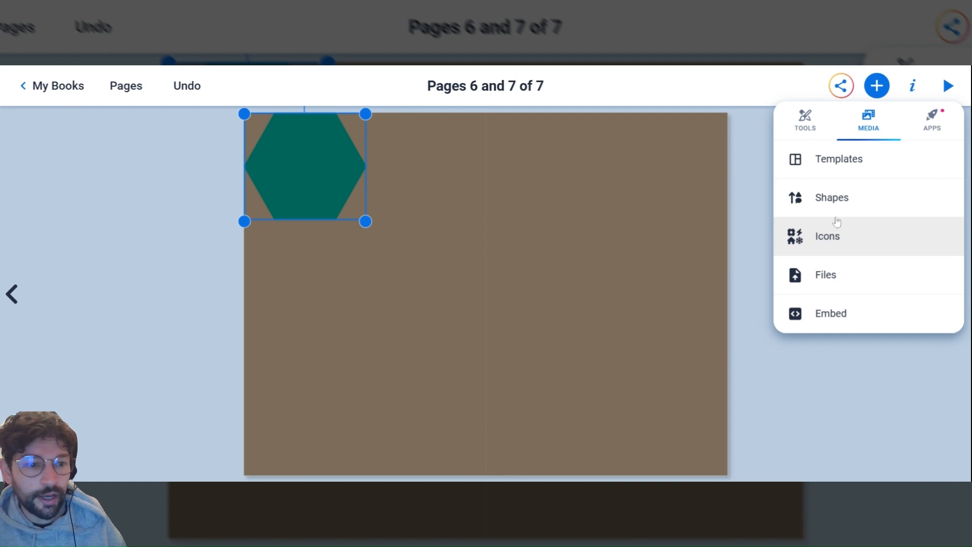
pyautogui.click(838, 209)
pyautogui.click(846, 217)
pyautogui.moveTo(490, 264); pyautogui.dragTo(409, 265)
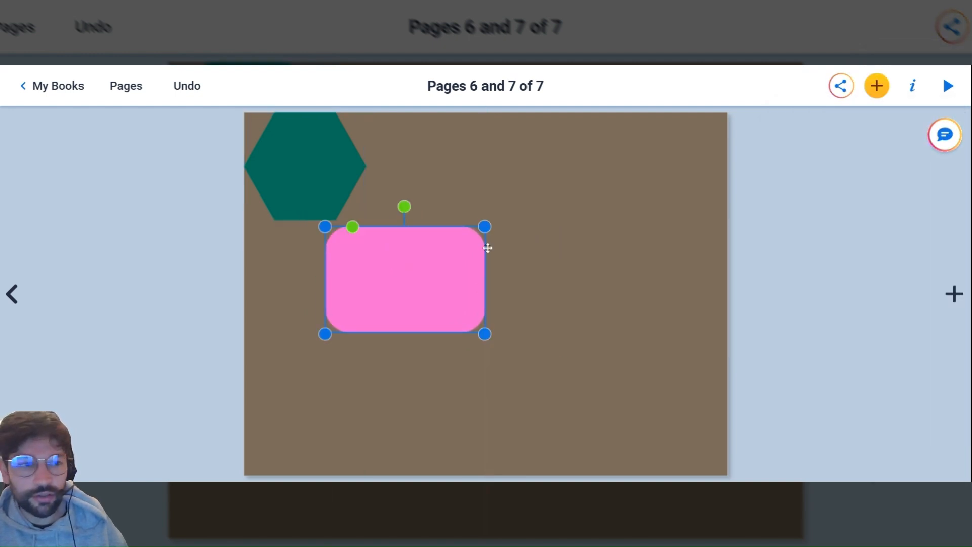
# Step: Add a thought bubble, shrink it, and place it beside the hexagon with its small circles over the pink rectangle
pyautogui.click(877, 86)
pyautogui.click(866, 129)
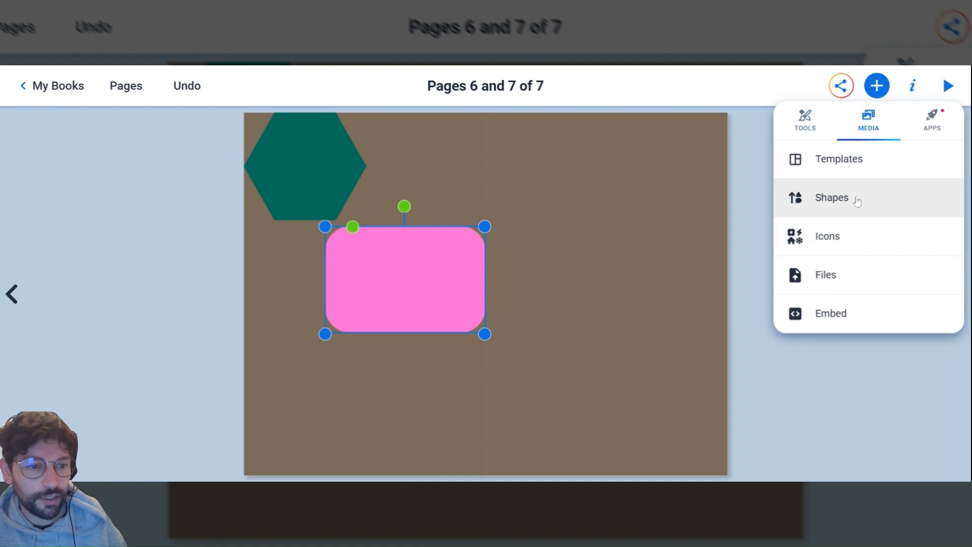
pyautogui.click(857, 199)
pyautogui.click(896, 171)
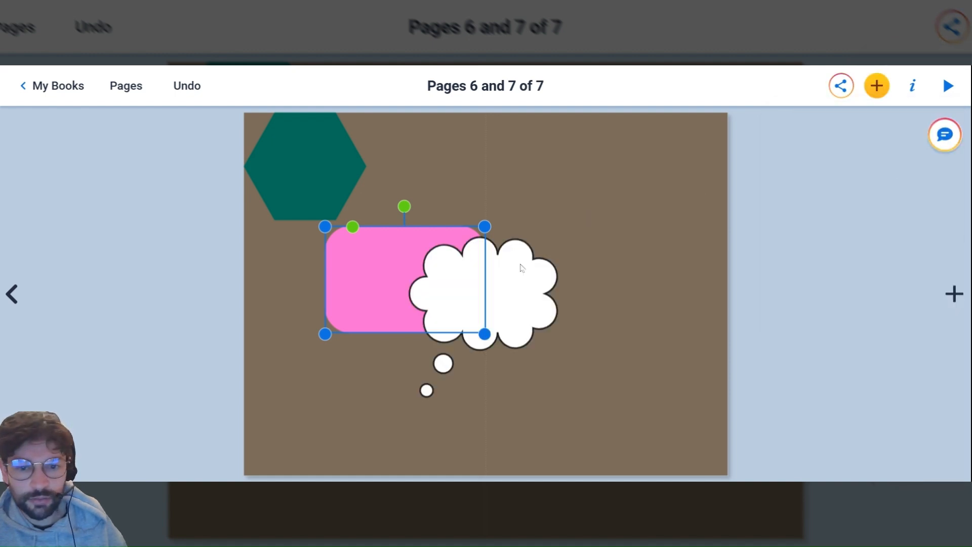
pyautogui.moveTo(509, 309); pyautogui.dragTo(455, 200)
pyautogui.moveTo(490, 139); pyautogui.dragTo(446, 180)
pyautogui.moveTo(428, 213); pyautogui.dragTo(445, 169)
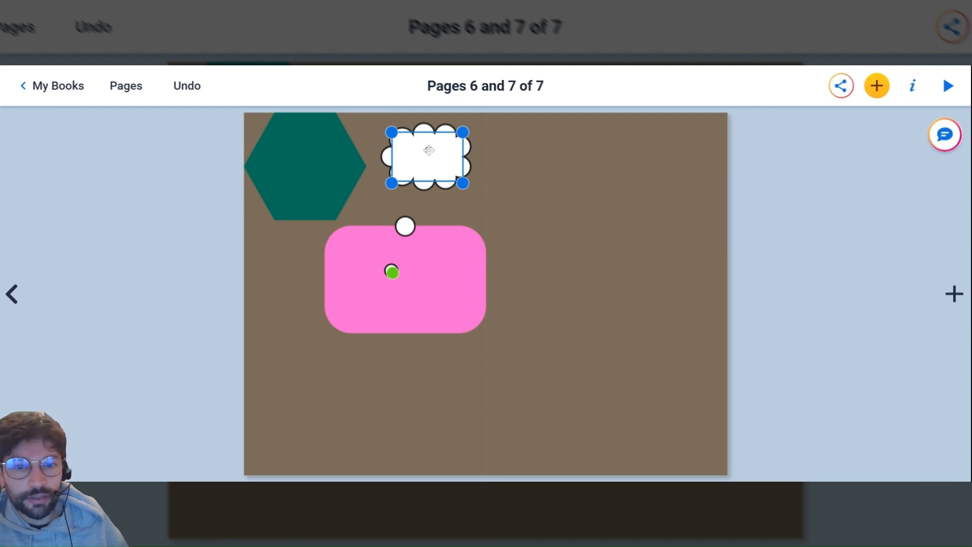
# Step: Try an orange fill on the thought bubble and settle on light blue
pyautogui.click(914, 88)
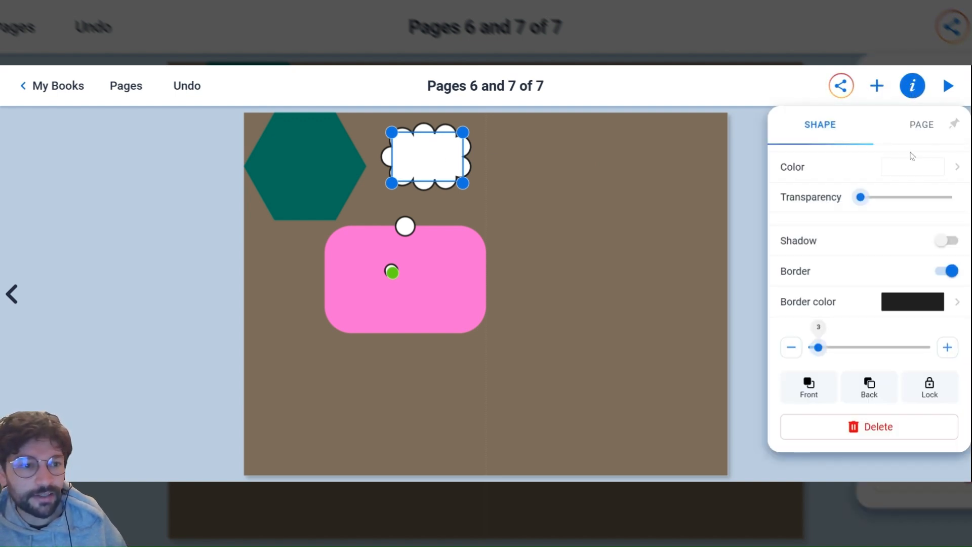
pyautogui.click(916, 168)
pyautogui.click(849, 229)
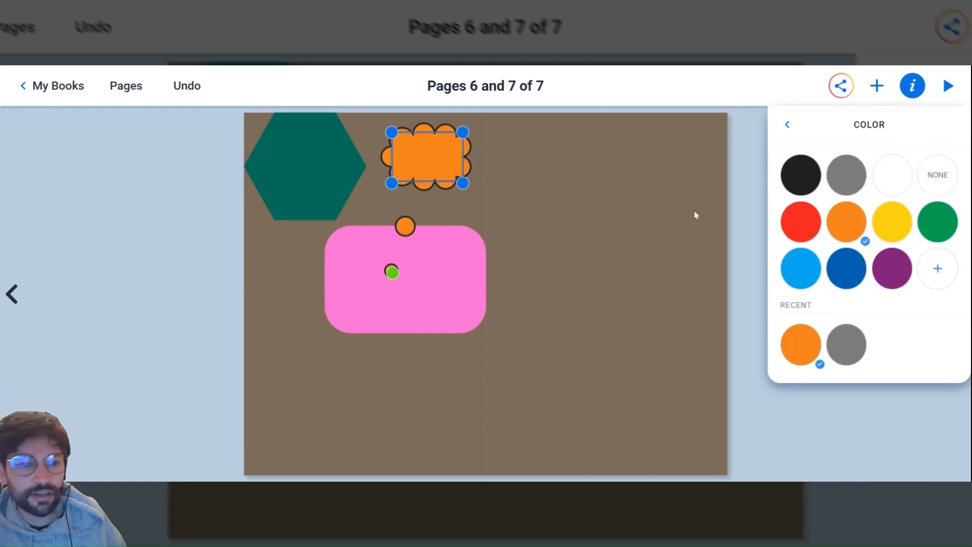
pyautogui.click(805, 269)
# Step: Change the rounded rectangle's fill color to yellow
pyautogui.click(394, 299)
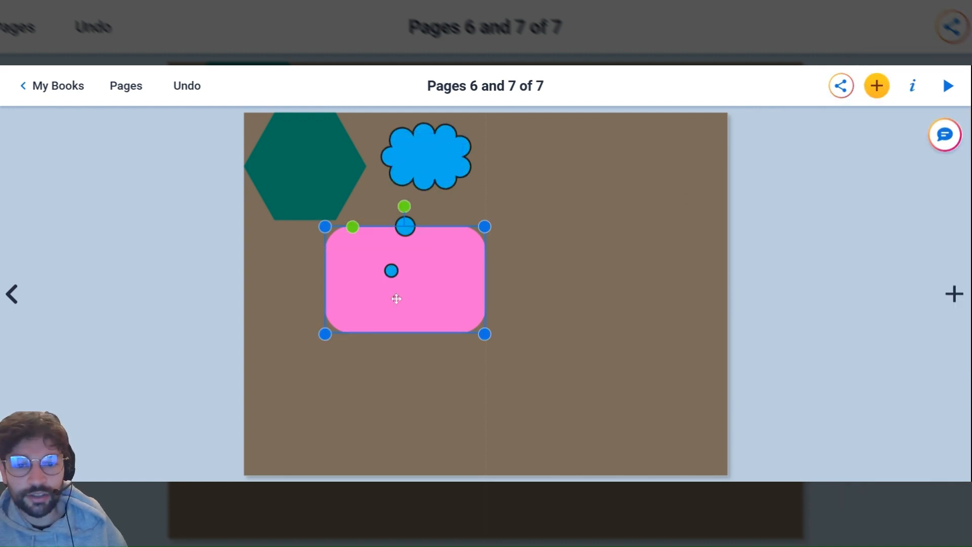
pyautogui.click(913, 86)
pyautogui.click(899, 166)
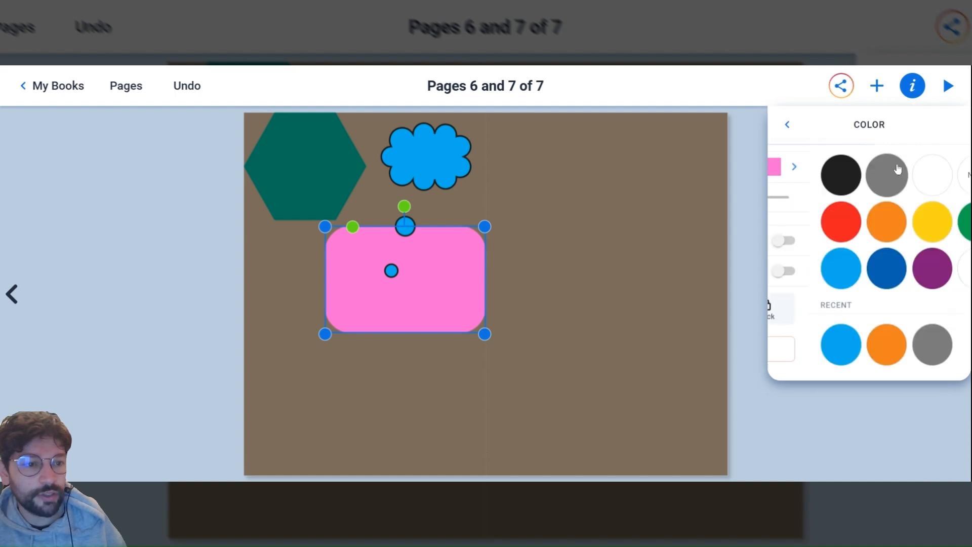
pyautogui.click(893, 220)
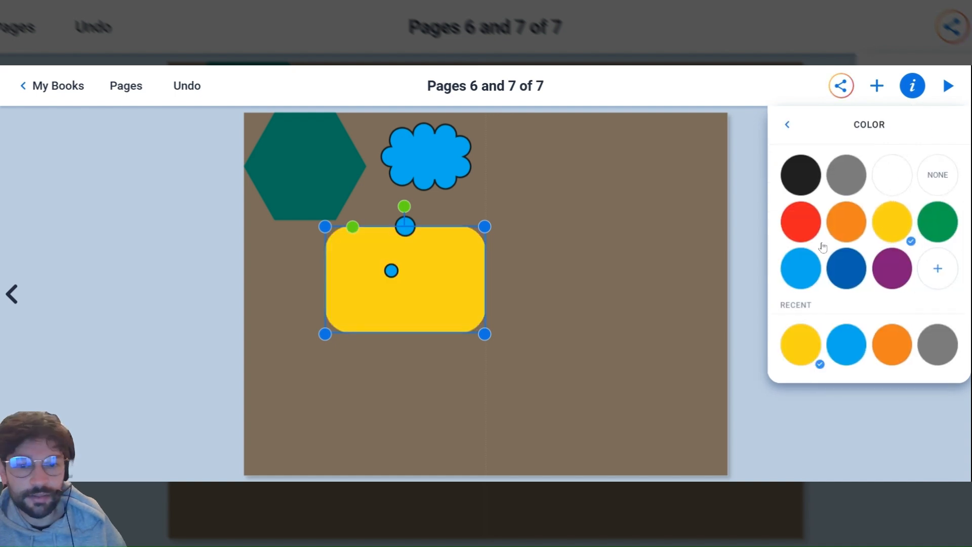
pyautogui.click(742, 402)
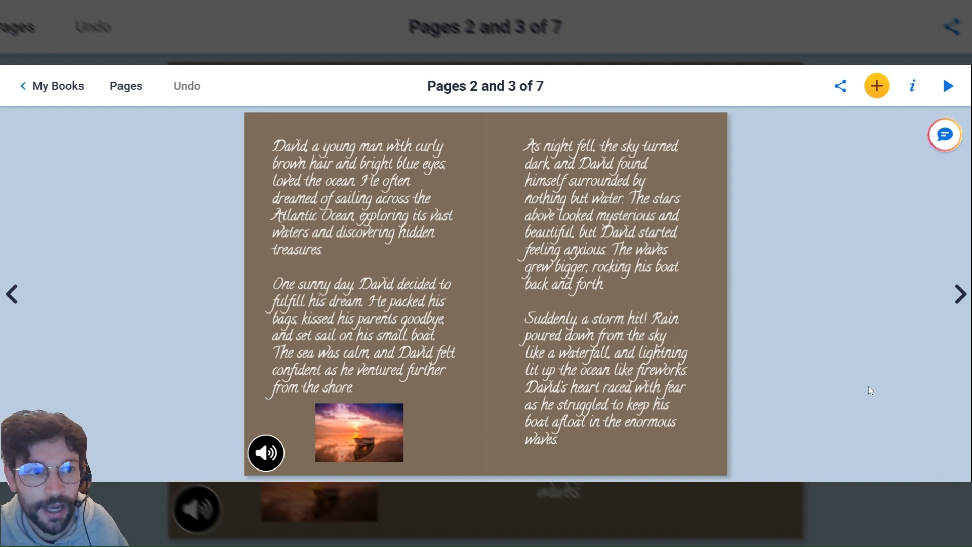
# Step: Preview the book in reading mode, page between the cover and the inner pages, and return to editing
pyautogui.click(946, 86)
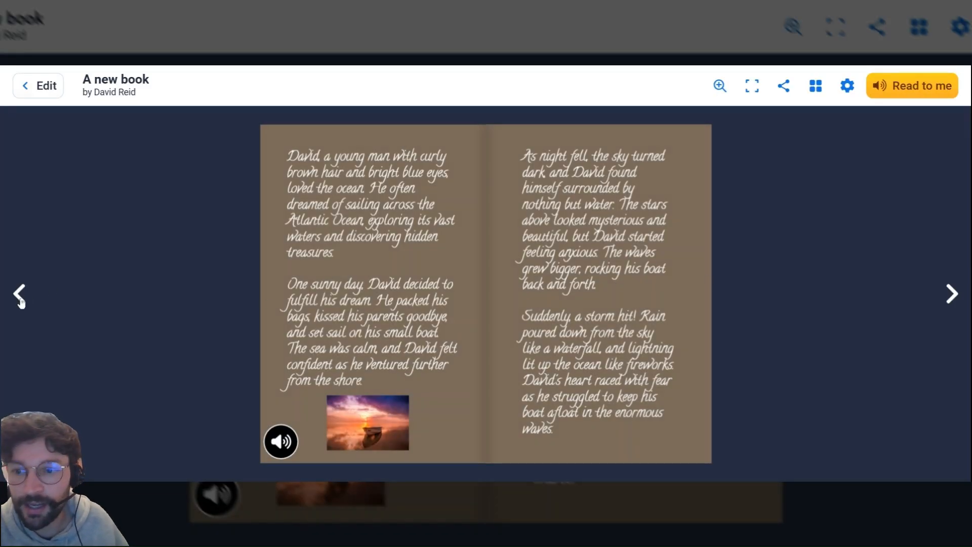
pyautogui.click(21, 302)
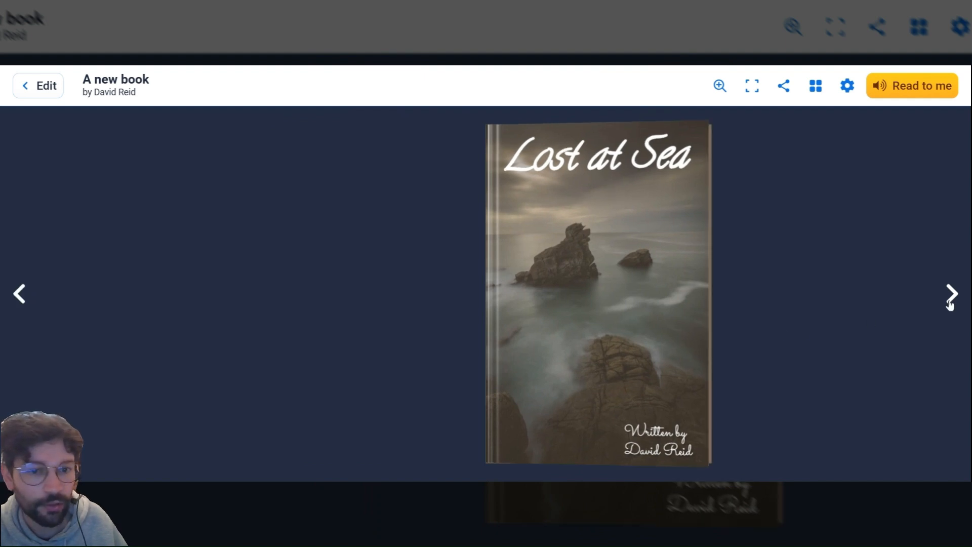
pyautogui.click(950, 303)
pyautogui.click(949, 302)
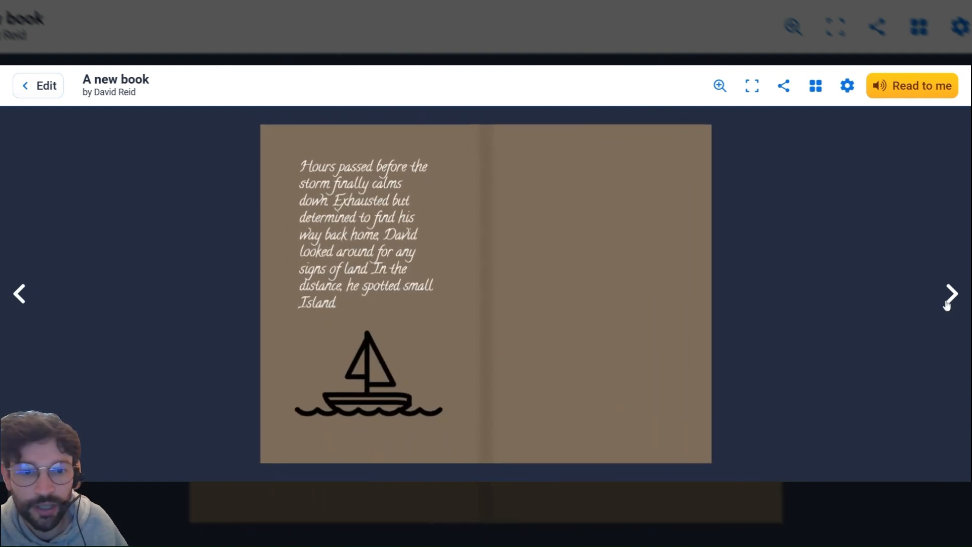
pyautogui.click(949, 301)
pyautogui.click(18, 294)
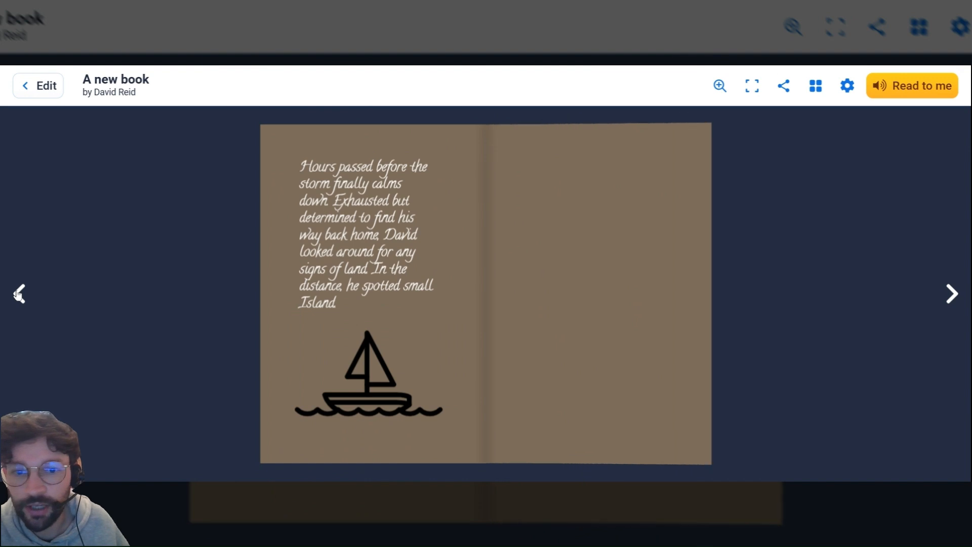
pyautogui.click(18, 294)
pyautogui.click(20, 294)
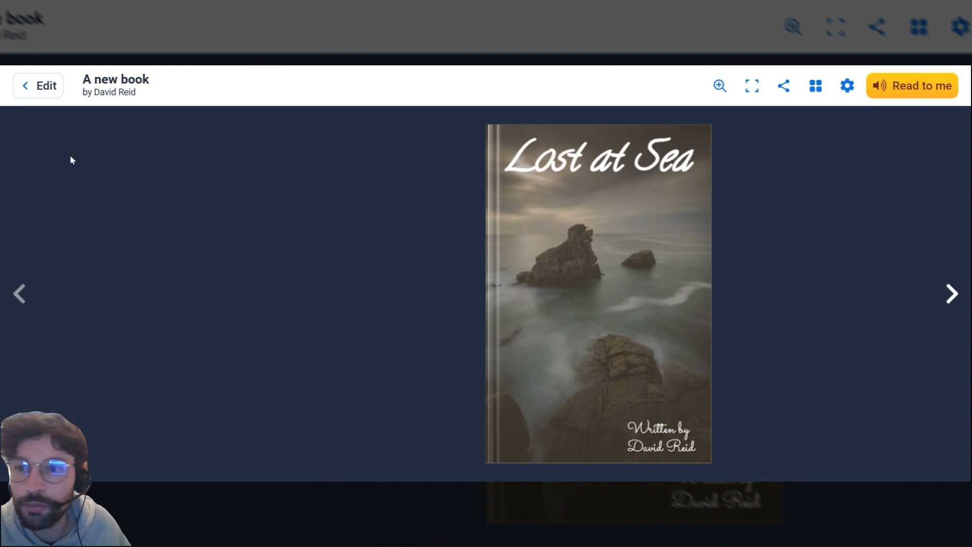
pyautogui.click(43, 91)
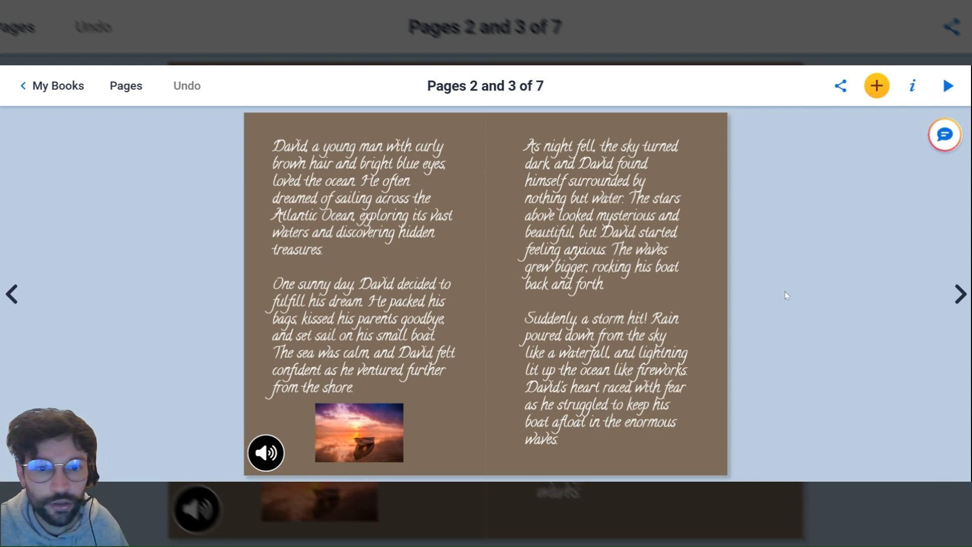
pyautogui.click(840, 87)
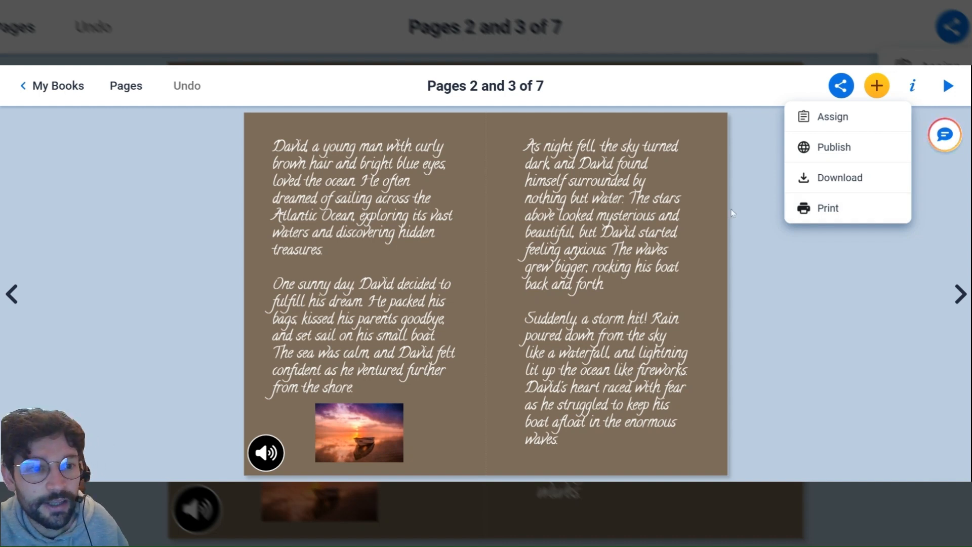
pyautogui.click(810, 210)
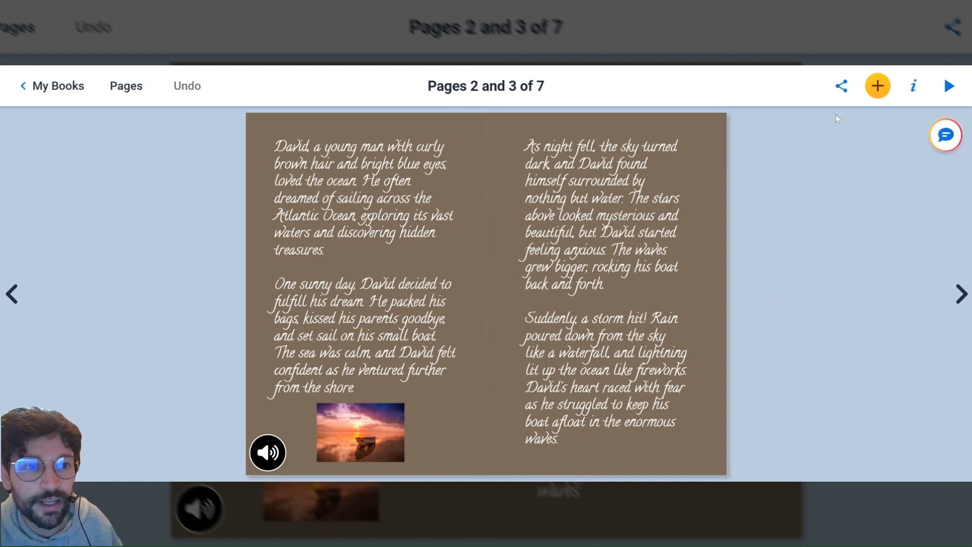
# Step: Start publishing the book online and enter "Lost at Sea" as its title
pyautogui.click(841, 89)
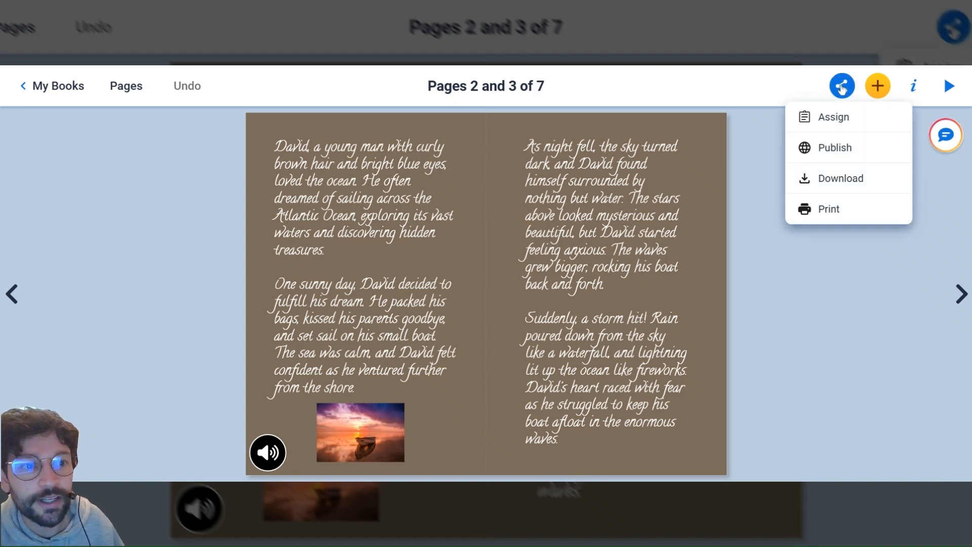
pyautogui.click(834, 148)
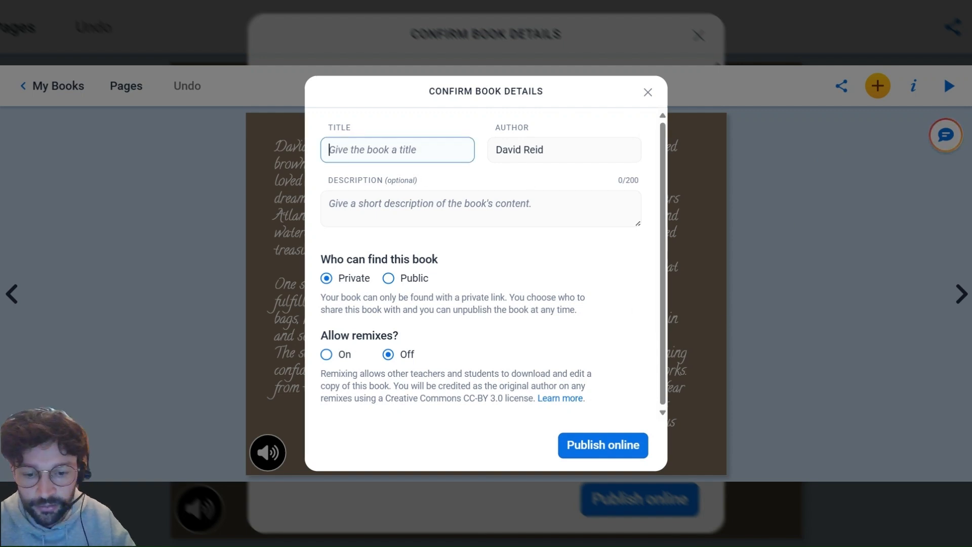
pyautogui.write('Lost at Sea')
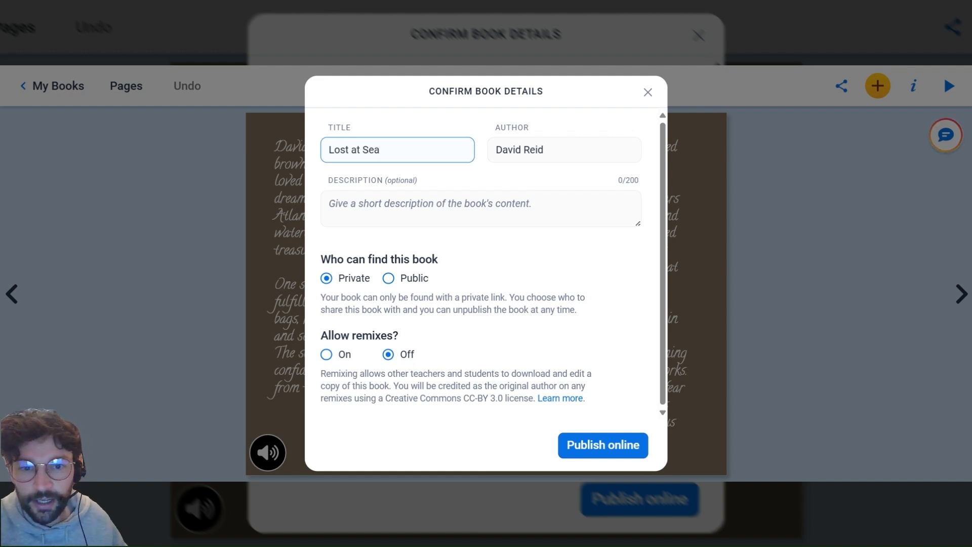
pyautogui.press('Tab')
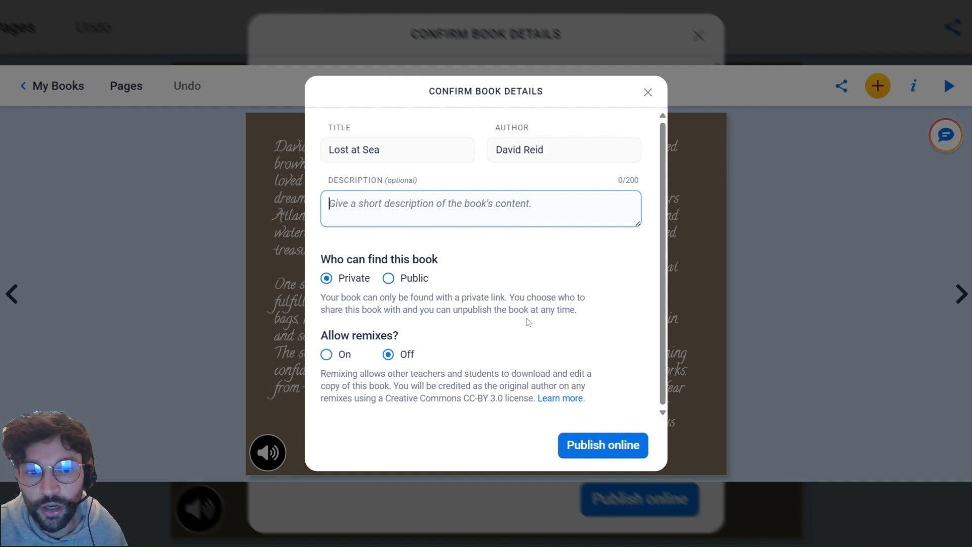
# Step: Compare the Public and Private visibility settings, publish the book as Private with remixes off, and copy its link
pyautogui.click(388, 278)
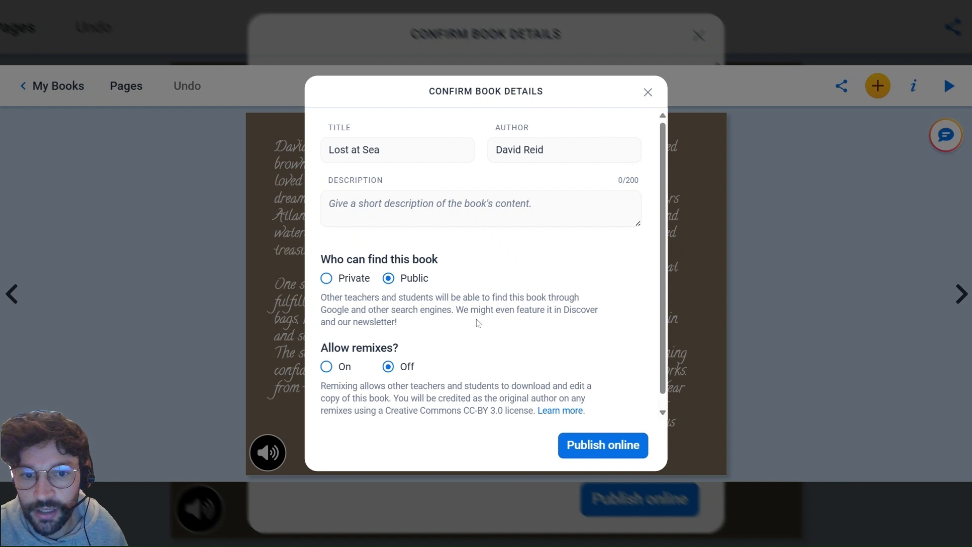
pyautogui.click(328, 282)
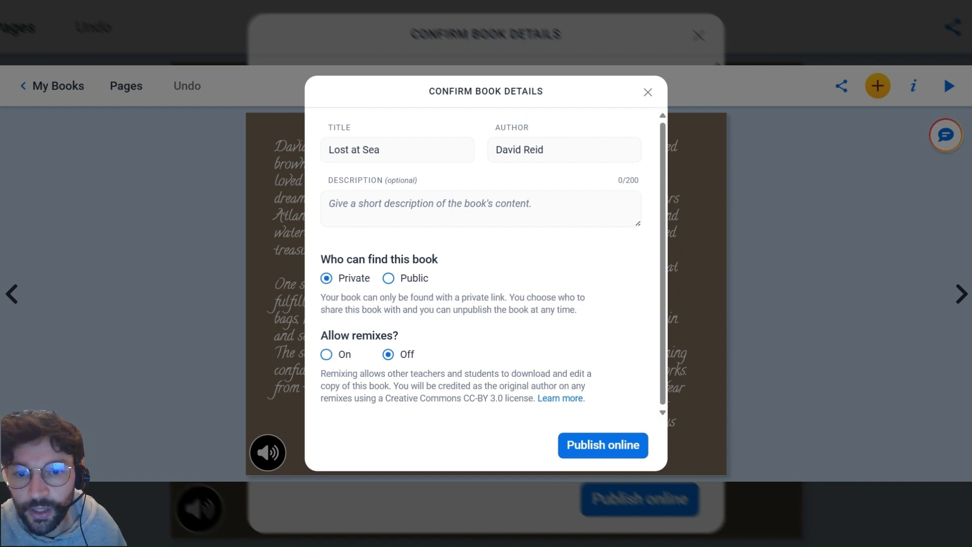
pyautogui.click(389, 278)
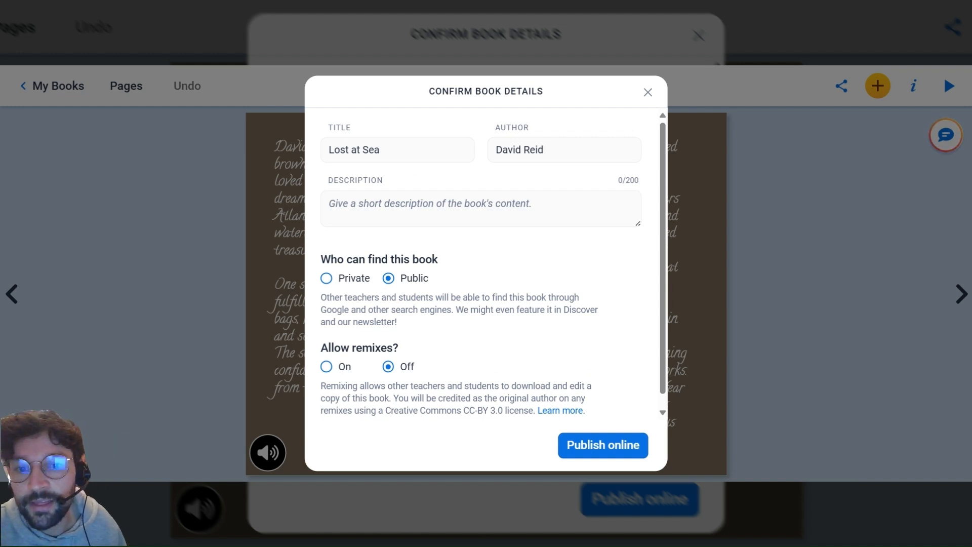
pyautogui.click(328, 279)
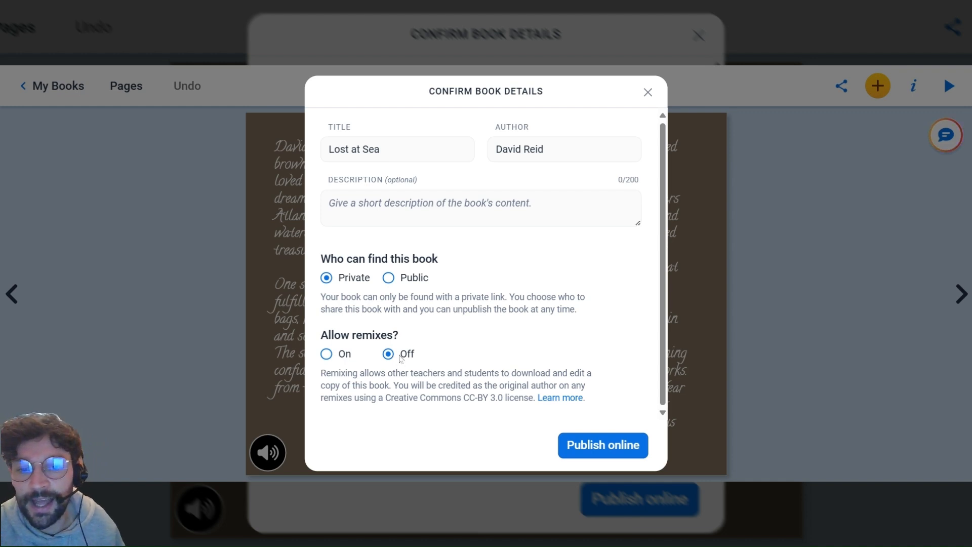
pyautogui.click(611, 444)
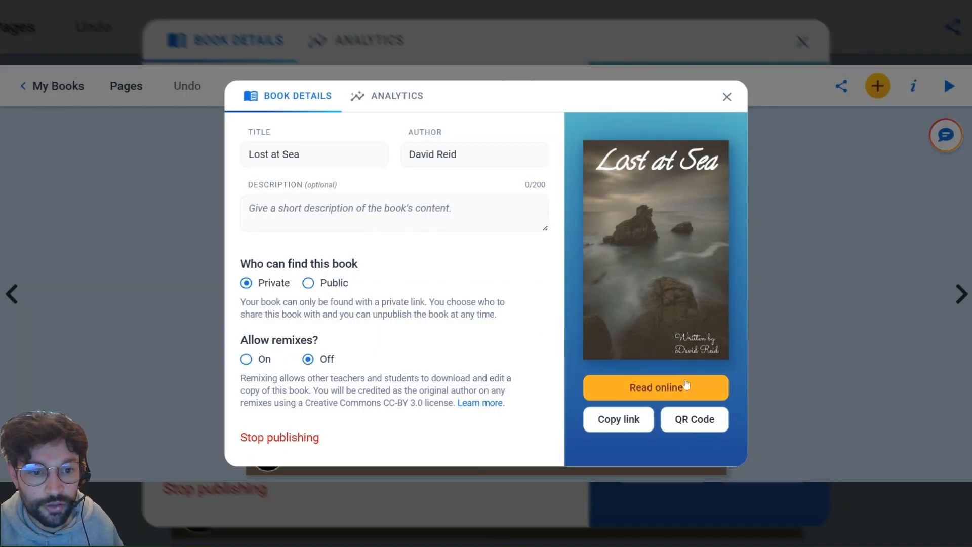
pyautogui.click(633, 424)
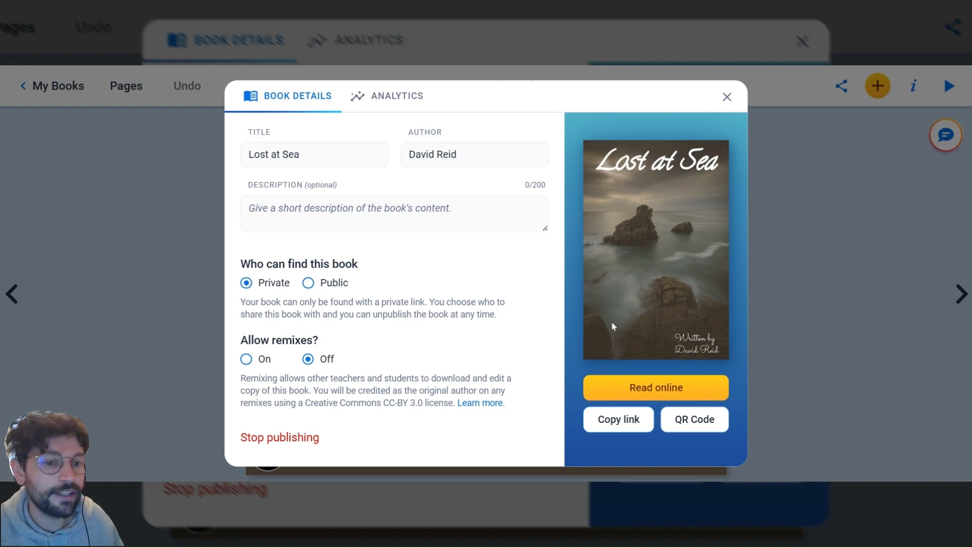
# Step: Review the book from the cover to pages 6 and 7, including a reading-mode preview, and return to editing
pyautogui.moveTo(652, 339)
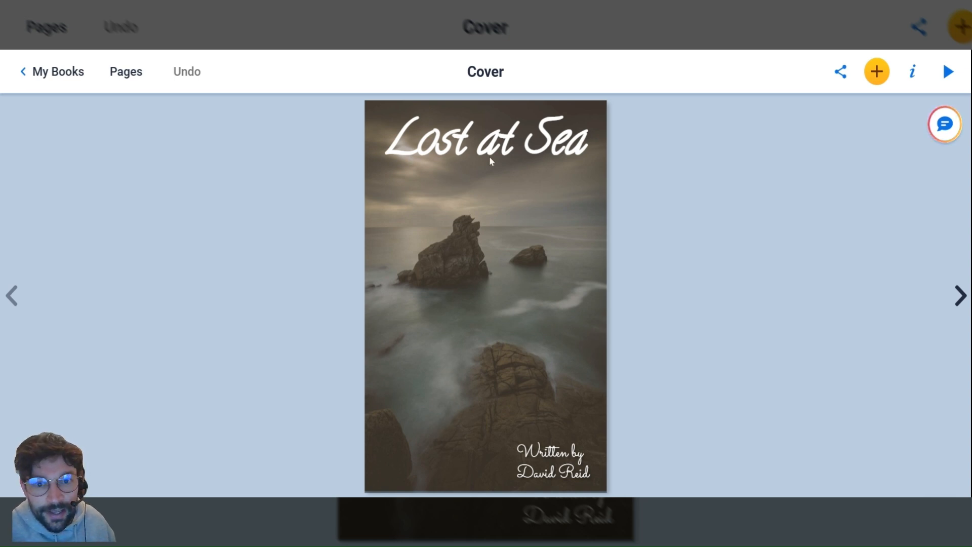
pyautogui.click(960, 295)
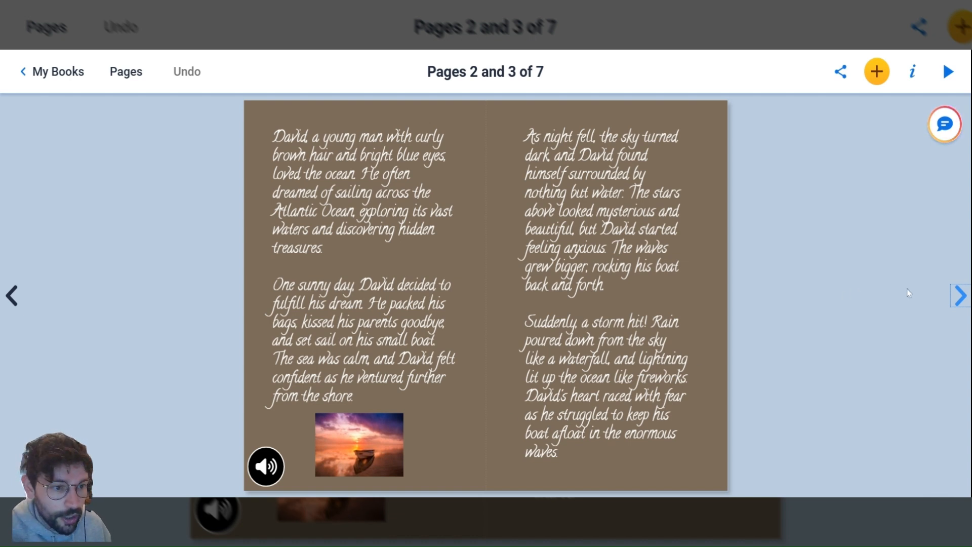
pyautogui.click(960, 299)
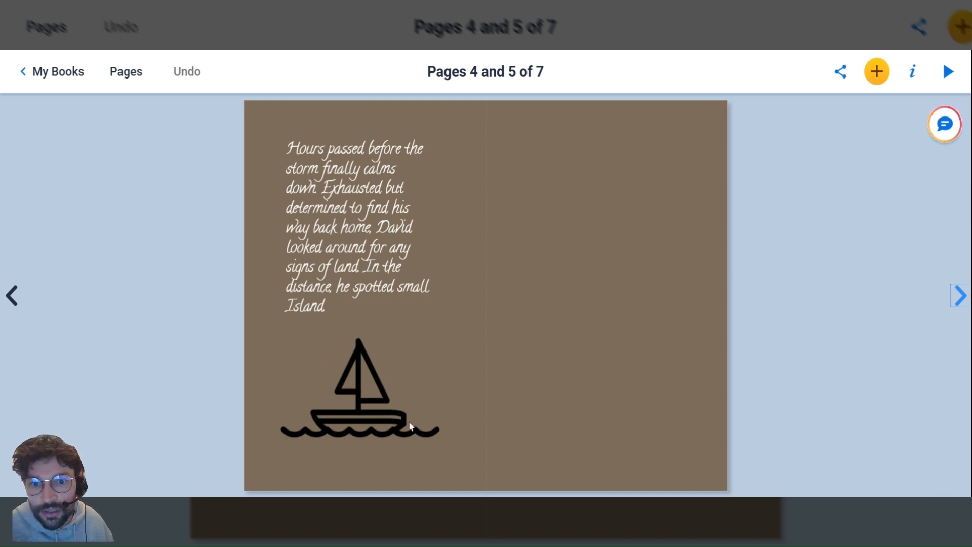
pyautogui.click(960, 295)
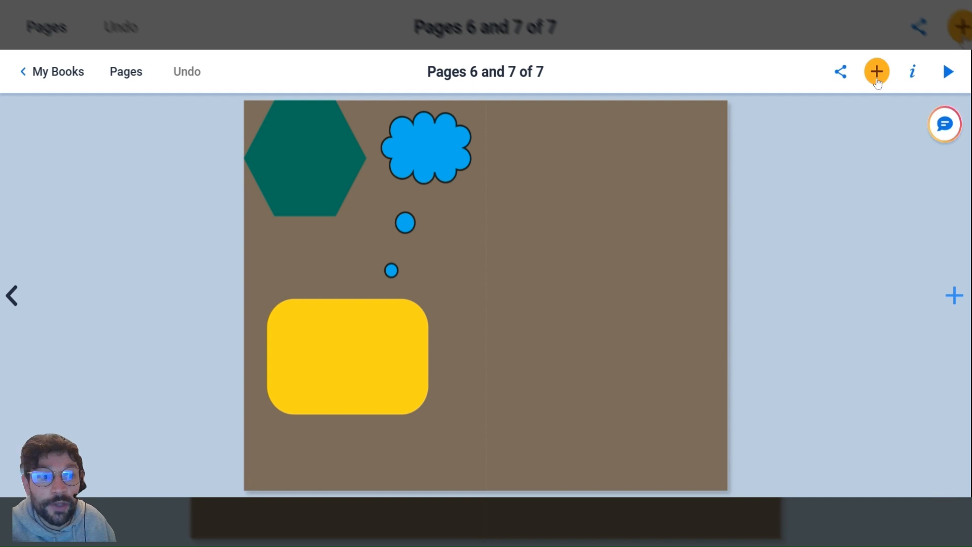
pyautogui.click(945, 72)
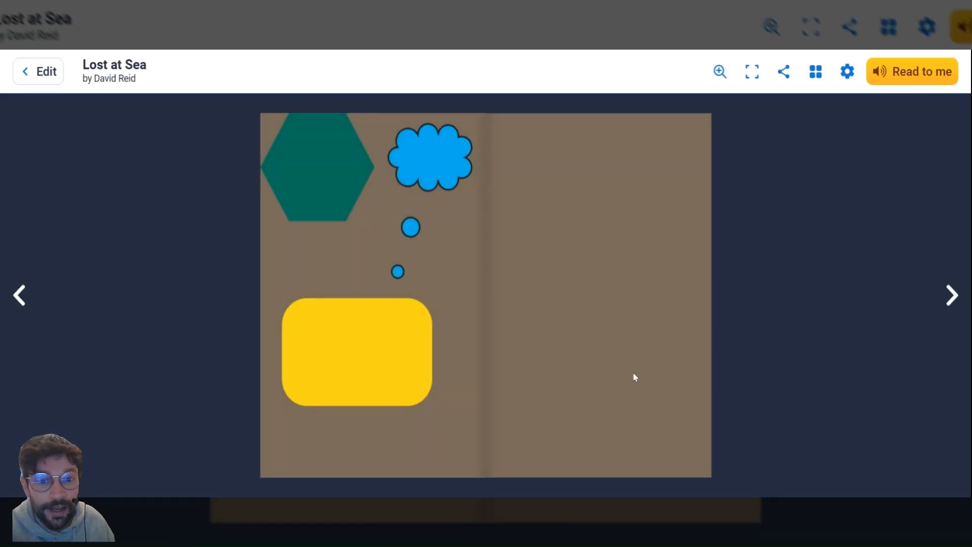
pyautogui.click(25, 304)
pyautogui.click(20, 295)
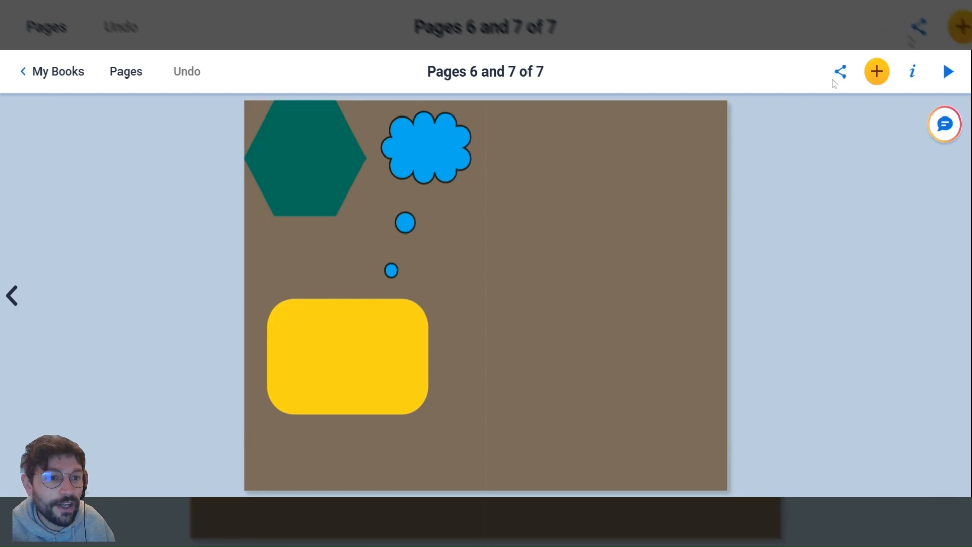
pyautogui.click(839, 72)
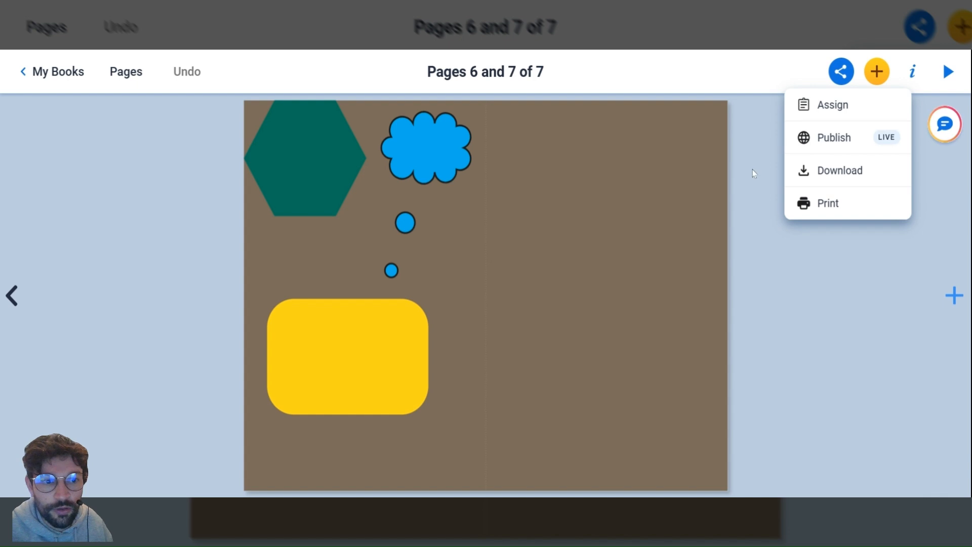
pyautogui.click(800, 268)
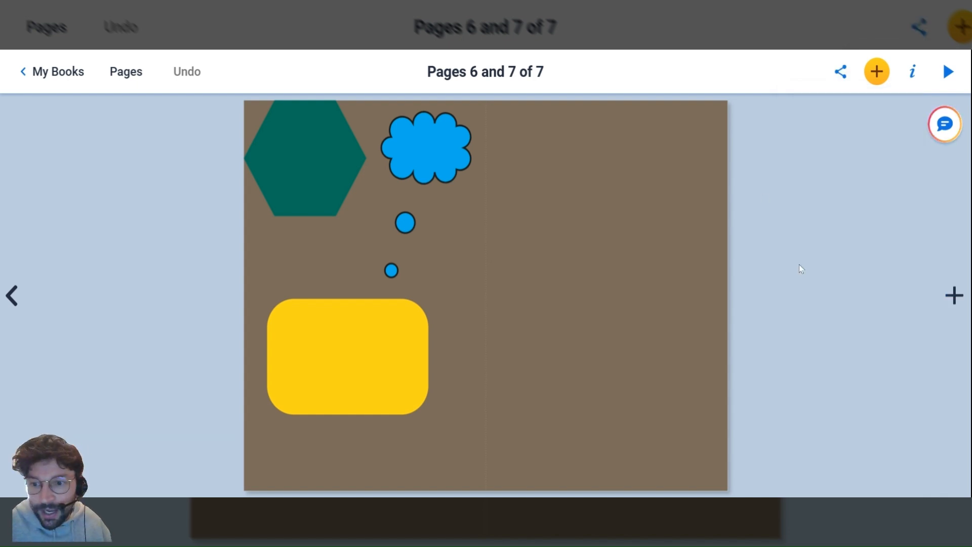